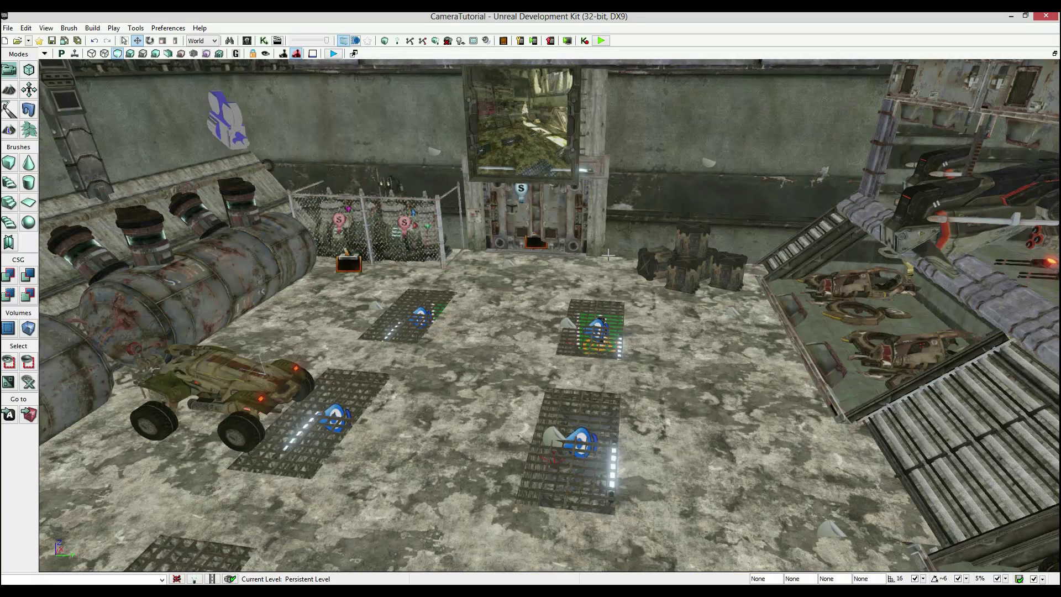
- Play the level from the hangar floor and examine the camera feed screen above the door
right_click(457, 413)
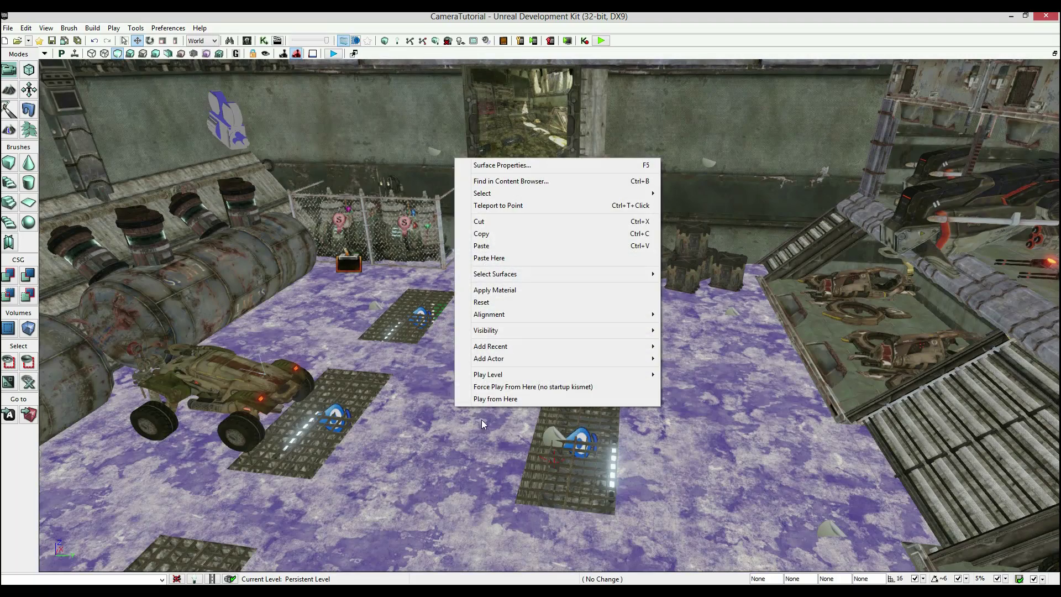
click(492, 403)
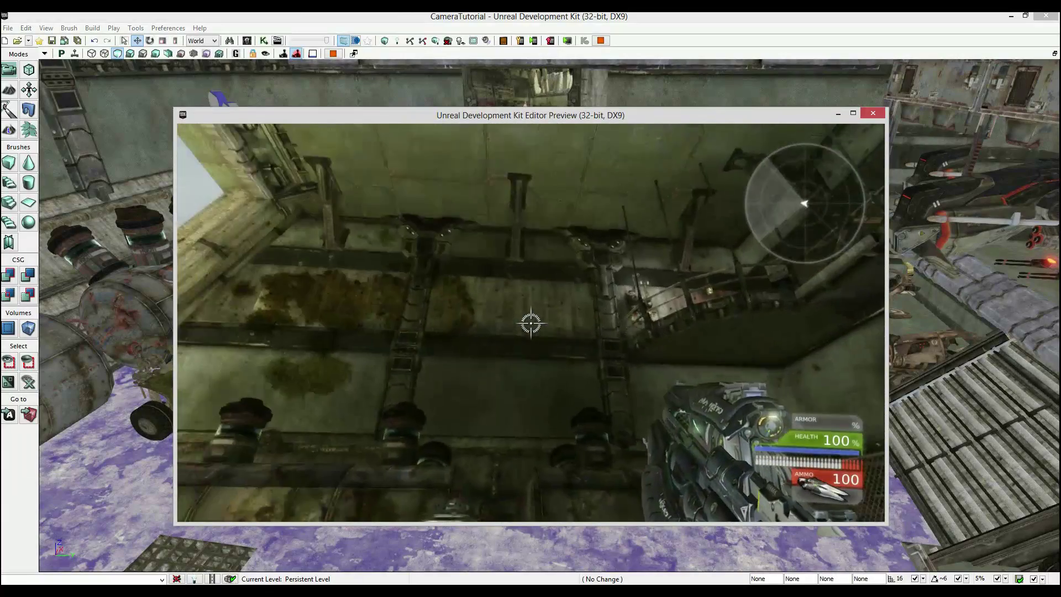
click(531, 324)
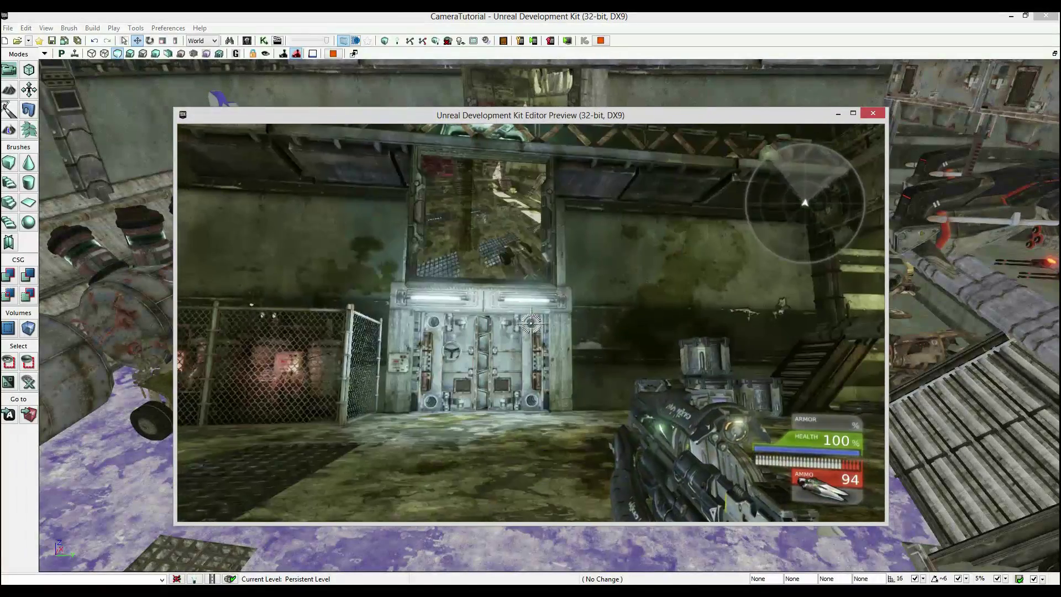
key(s)
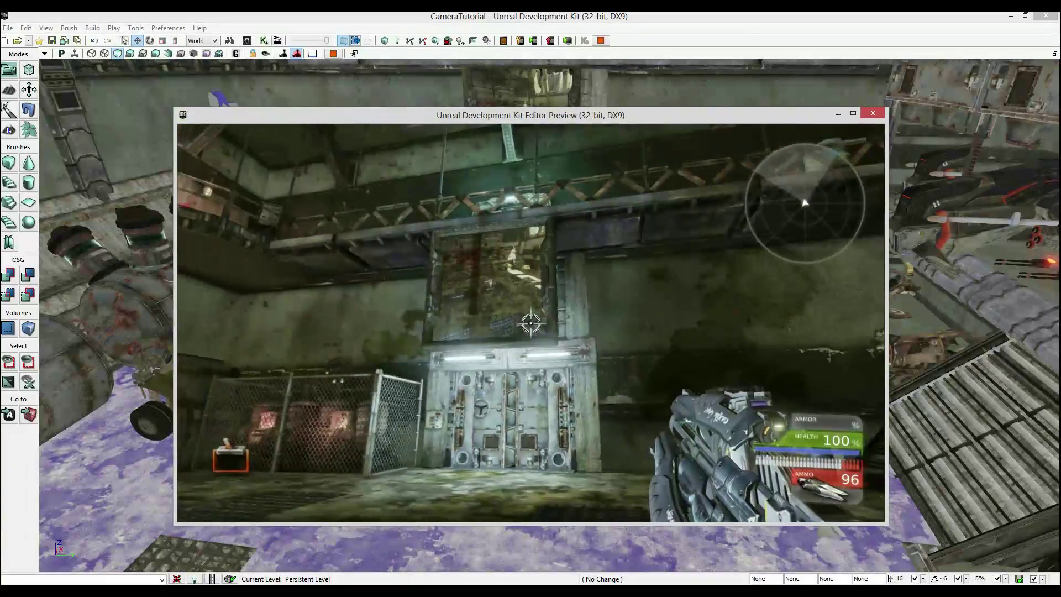
key(w)
key(s)
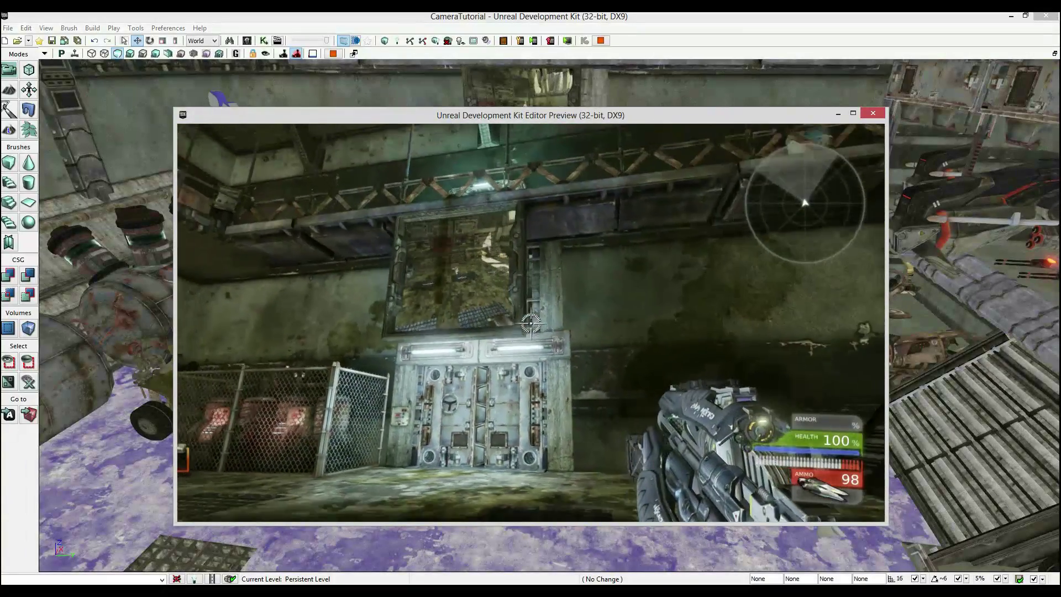
key(w)
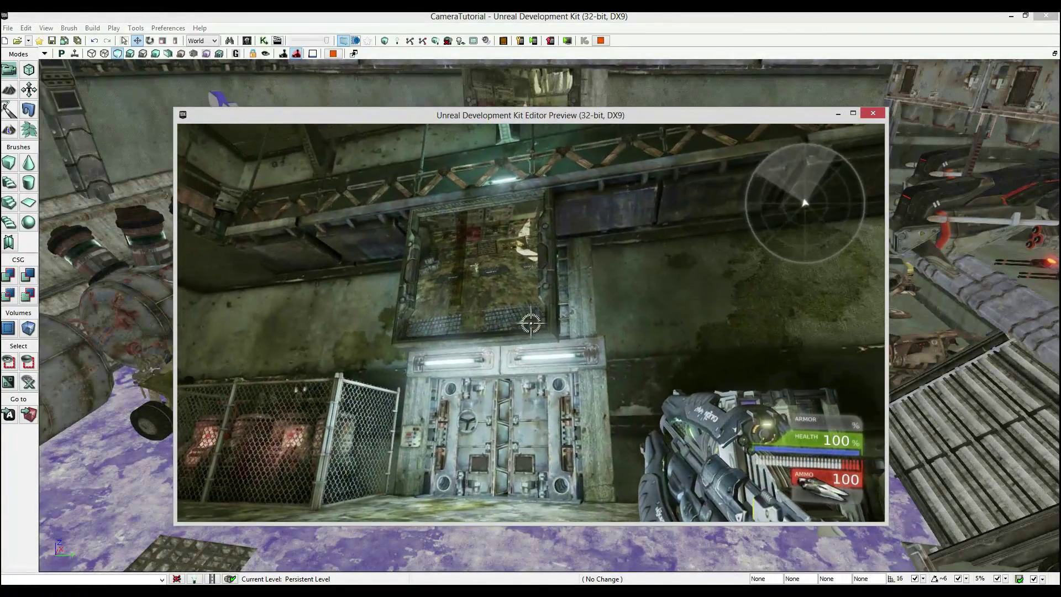
key(s)
key(a)
key(w)
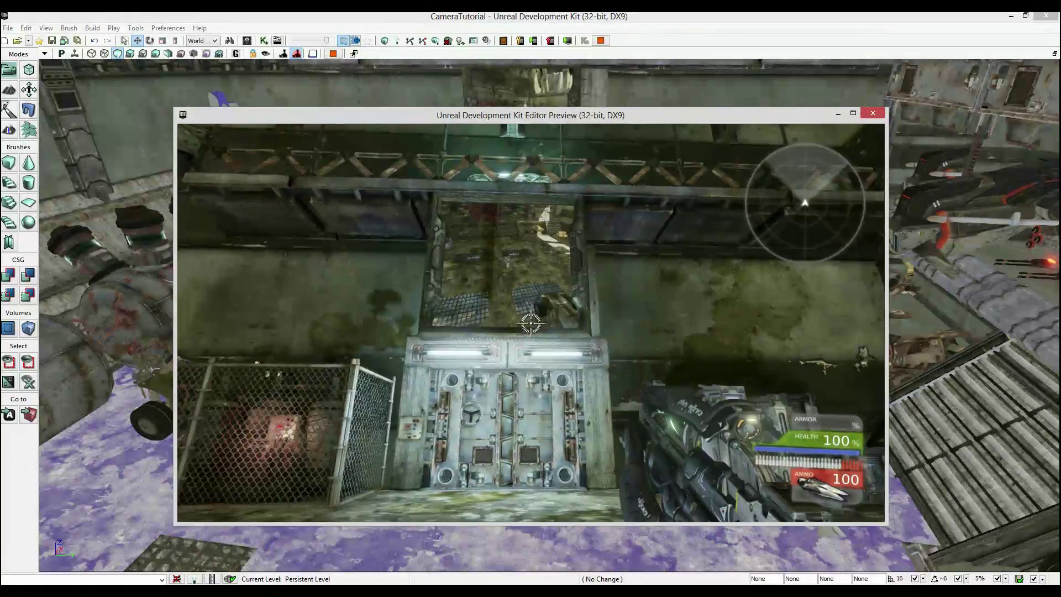
key(Escape)
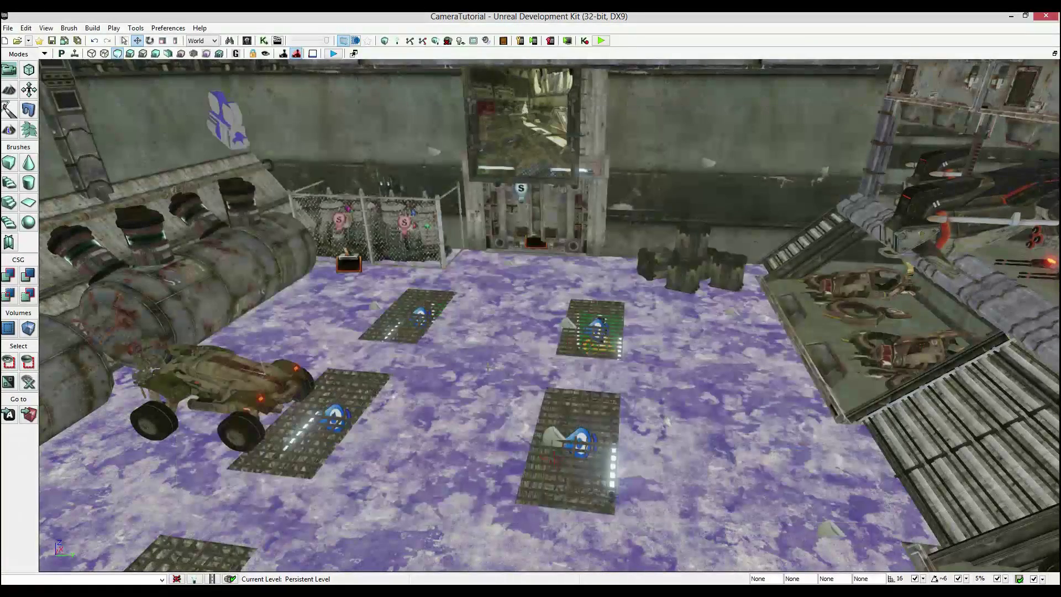
- Place the P_CameraPopUp_01 particle system from the camera tutorial package in the level near the fenced area
click(247, 41)
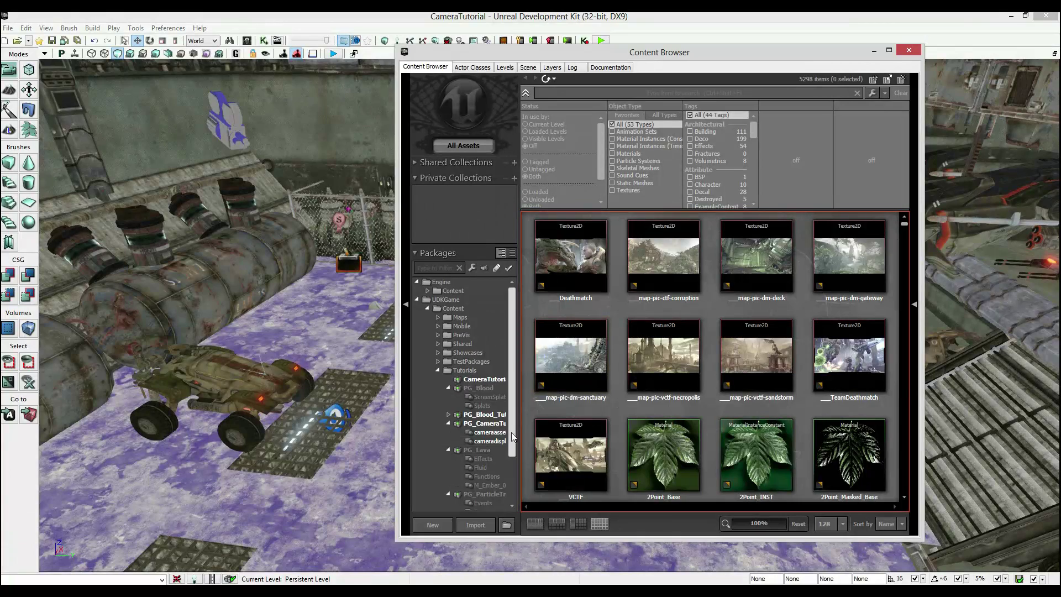
drag(513, 441, 512, 487)
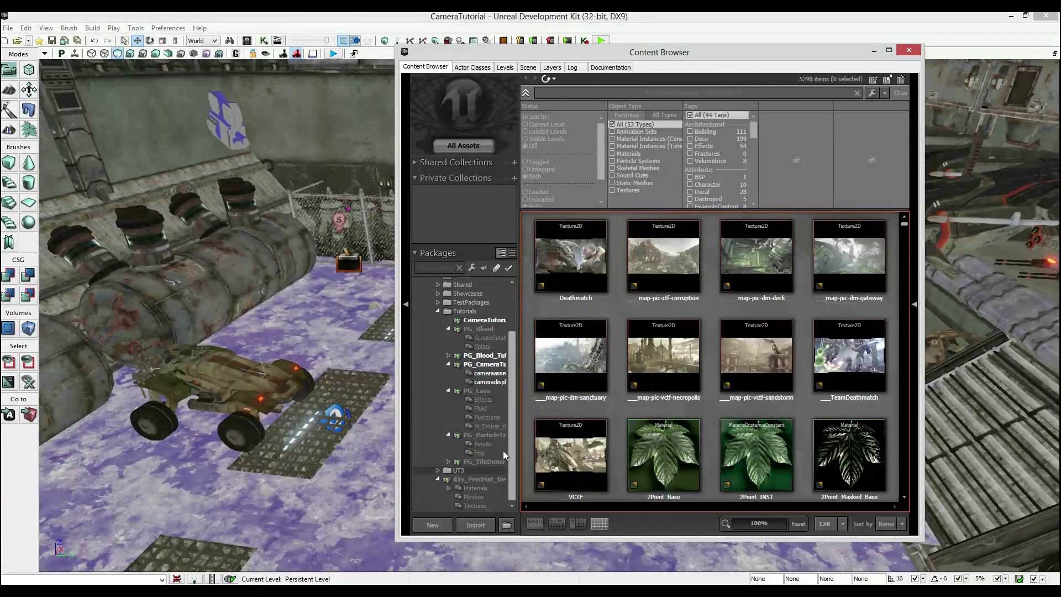
click(480, 356)
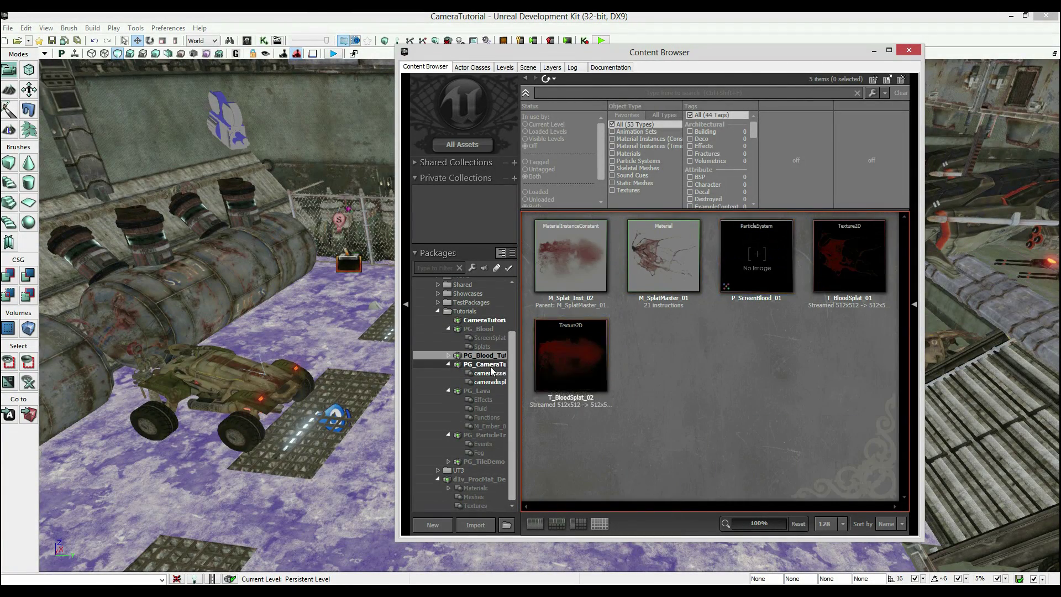
click(480, 364)
click(658, 288)
drag(431, 313, 305, 213)
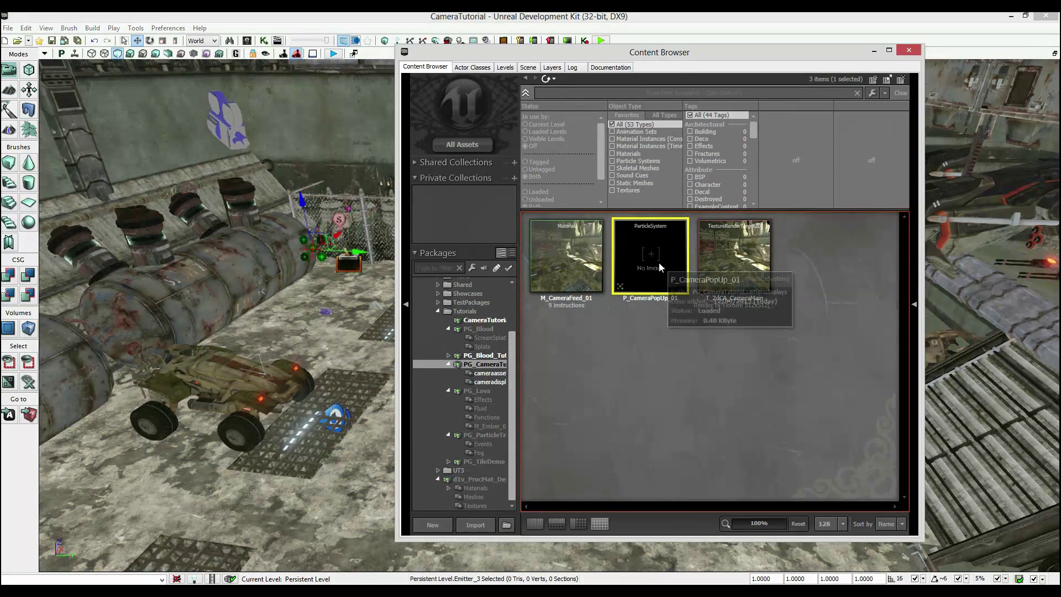
- Play the level from the floor grate beside the vehicle to preview the pop-up camera emitter
right_click(330, 436)
click(365, 426)
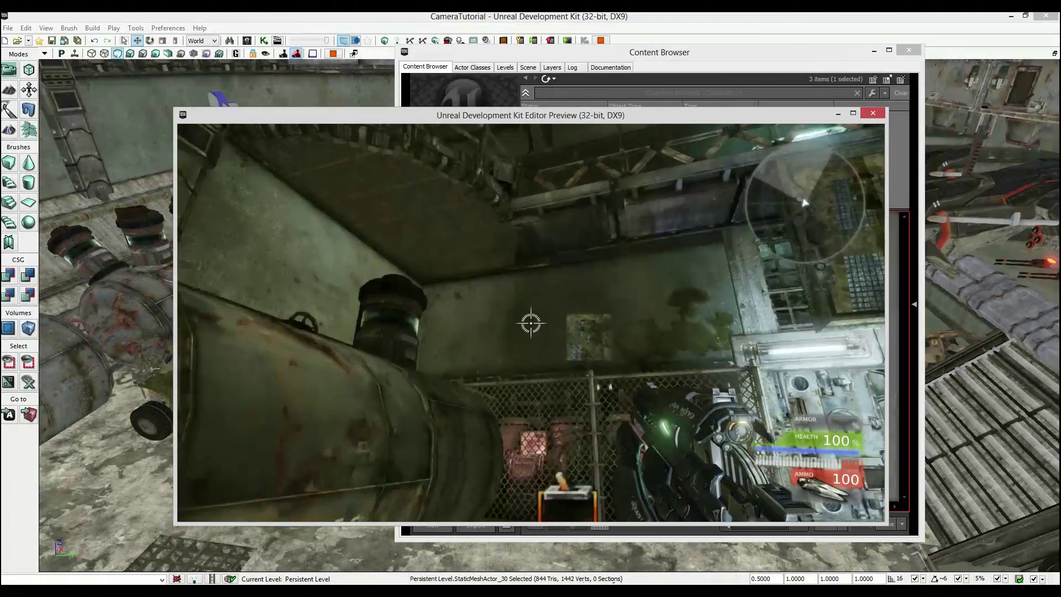
key(Escape)
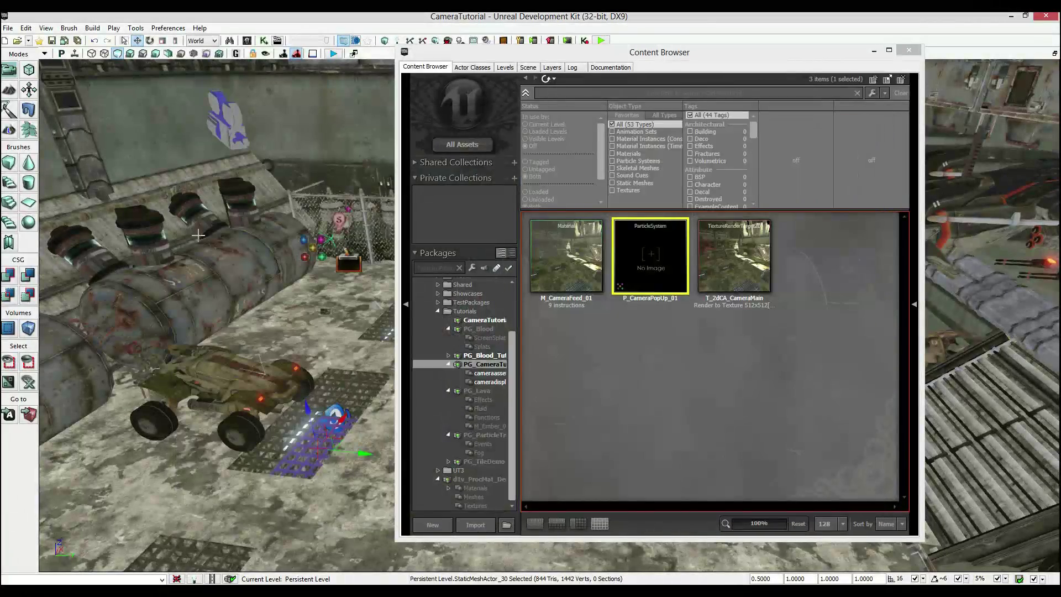
- Open ExampleMap.udk, saving the CameraTutorial package, and show the hangar door wall in game view without the Content Browser
click(27, 41)
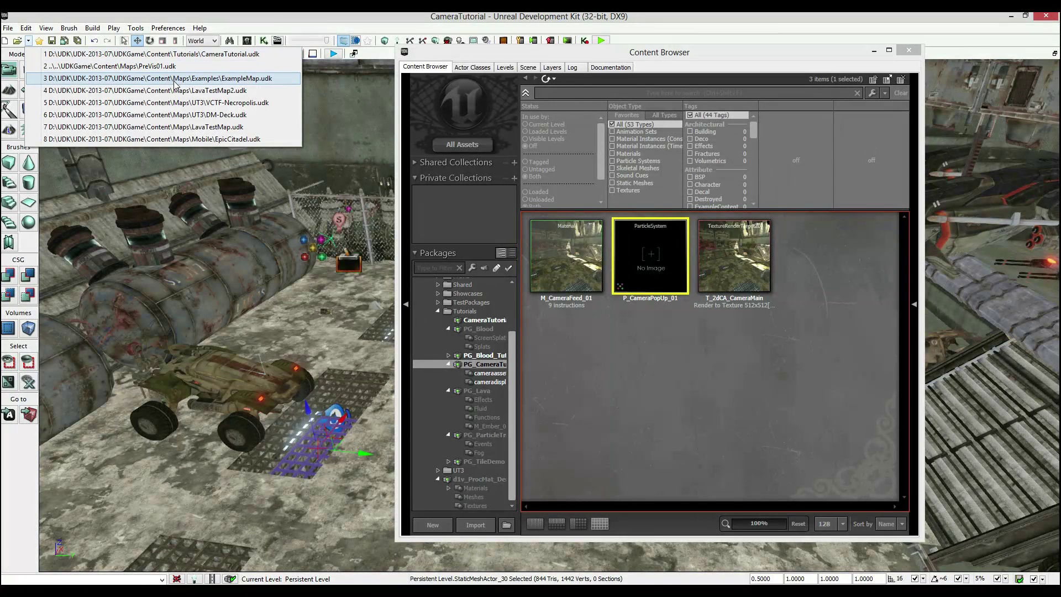
click(244, 81)
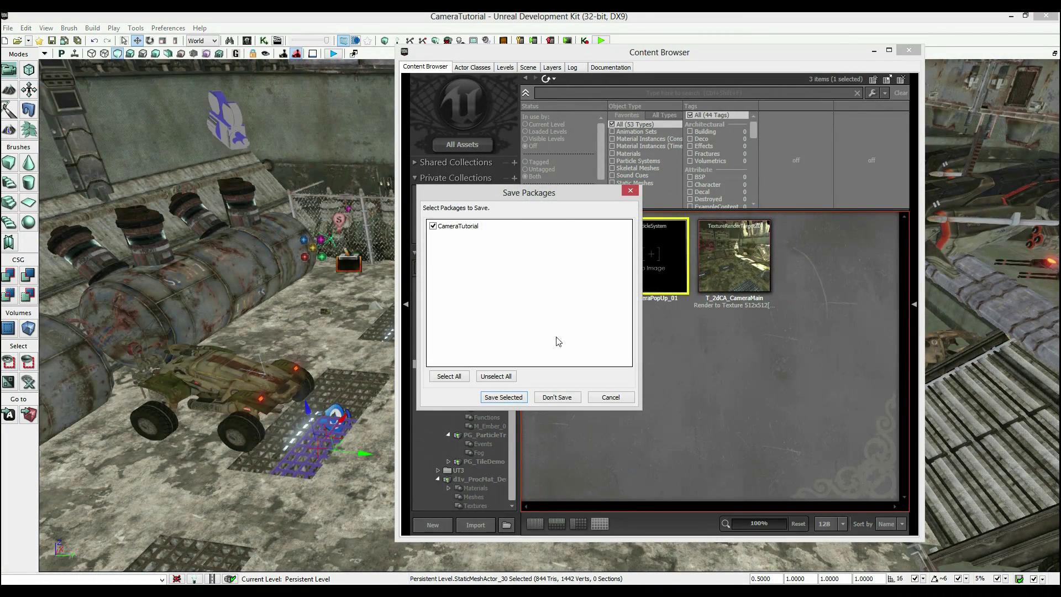
click(499, 397)
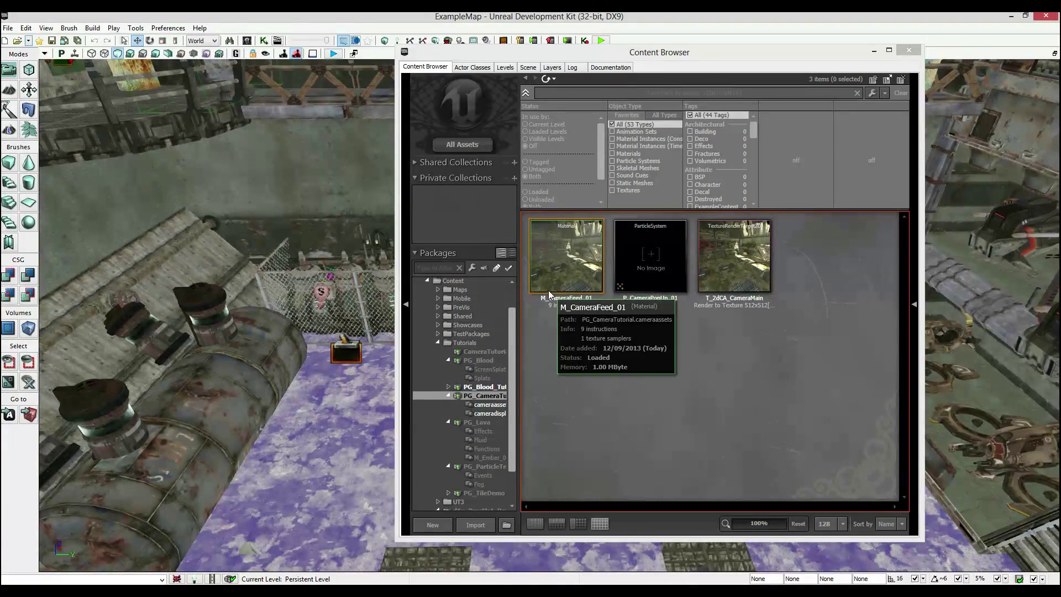
click(911, 53)
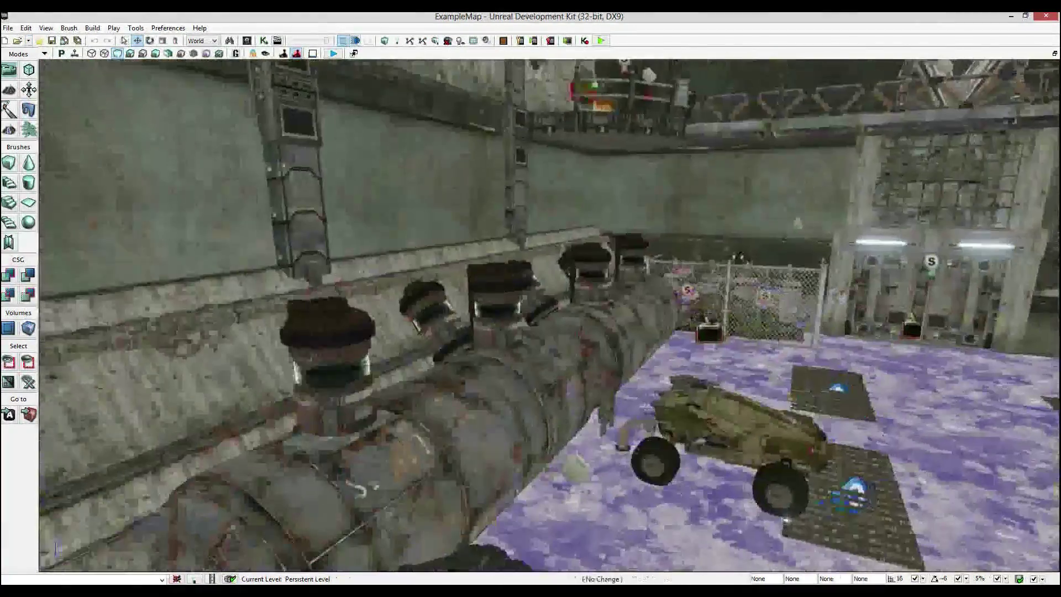
key(g)
right_drag(531, 315, 575, 282)
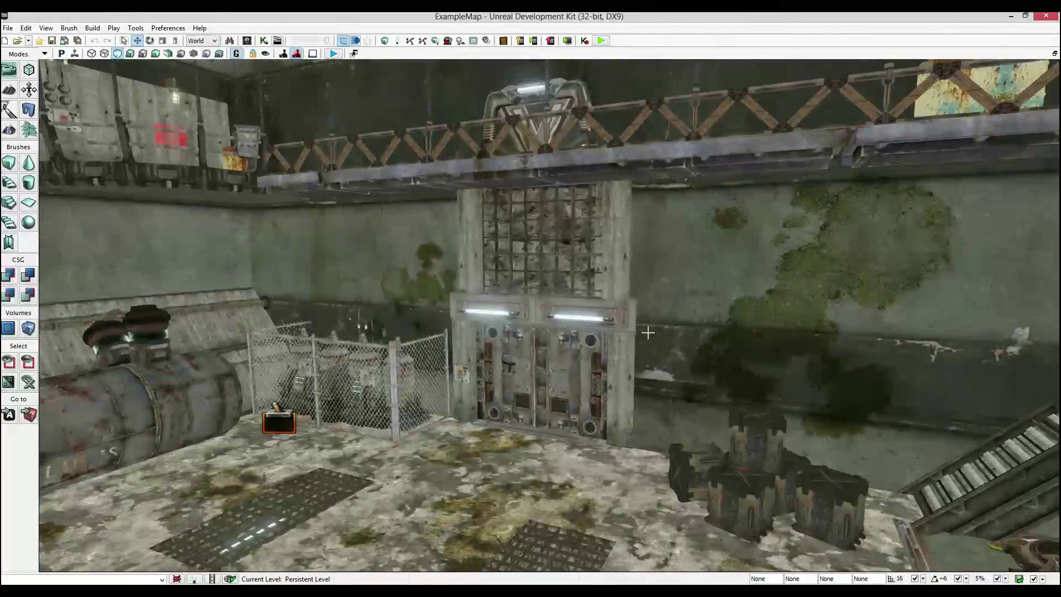
- Search the static mesh assets for "frame" and select S_LT_Walls_SM_WinFrame02
click(247, 41)
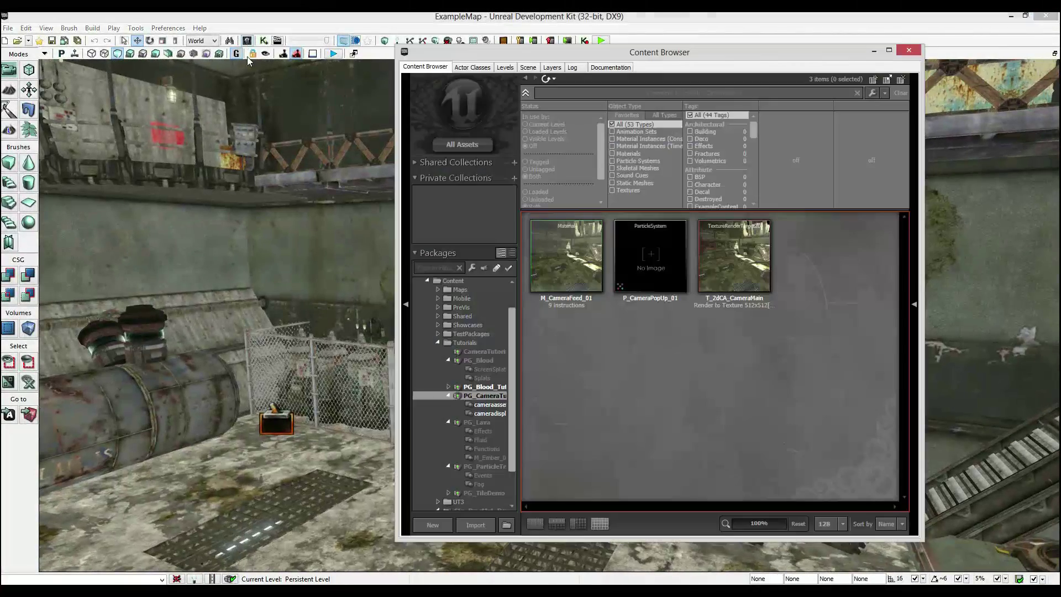
click(574, 92)
text(window)
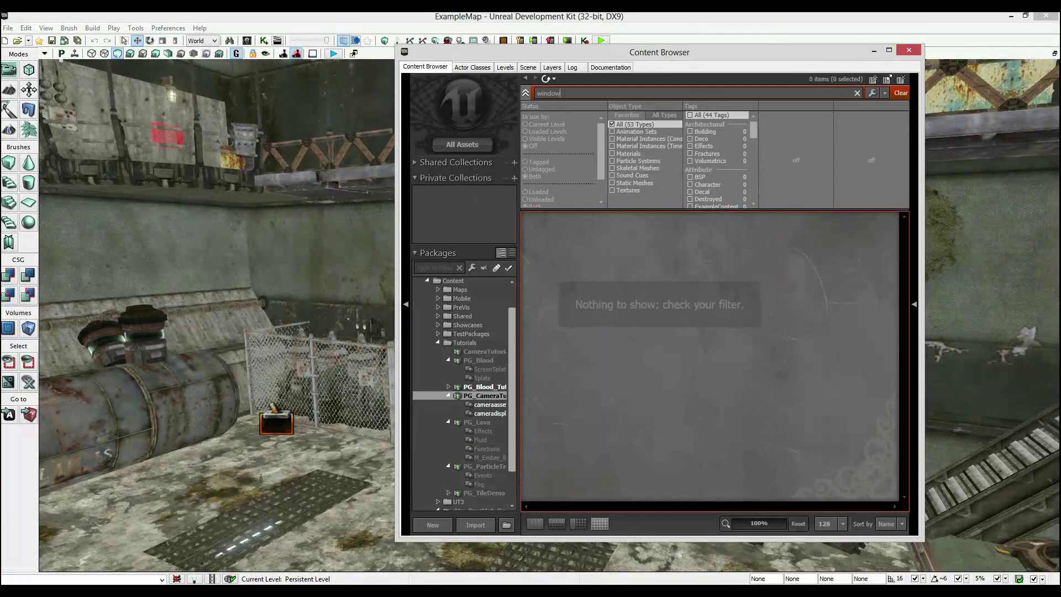
key(ctrl+a)
text(frame)
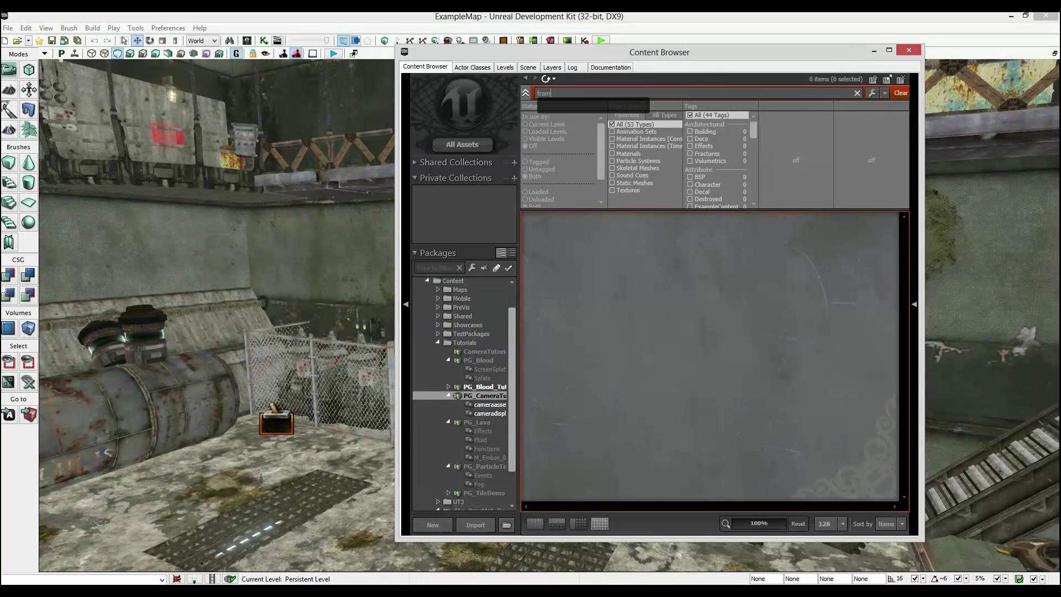
click(645, 182)
click(658, 267)
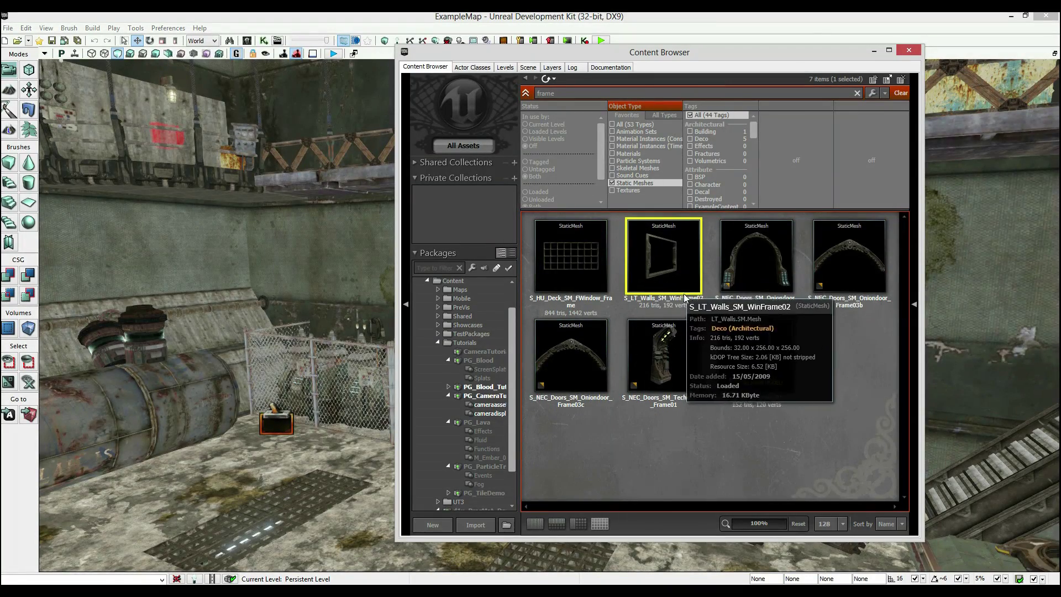
- Place the window frame mesh in front of the grille above the hangar door and set its Z scale to -1
right_drag(342, 290, 456, 268)
drag(638, 257, 340, 231)
right_drag(347, 255, 309, 246)
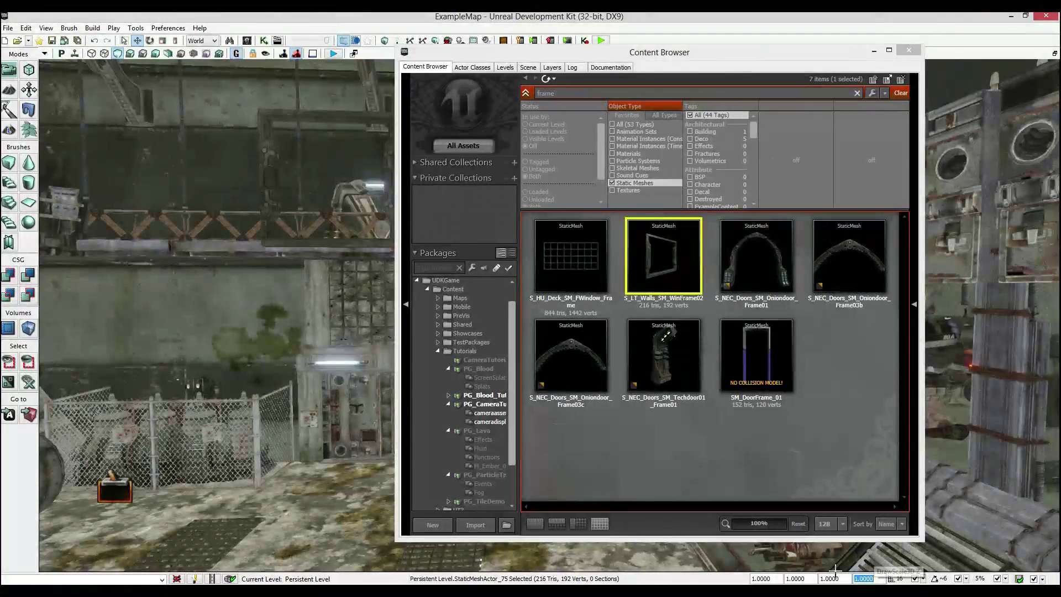
key(Return)
mouse_move(280, 506)
right_down()
mouse_move(309, 511)
mouse_move(275, 497)
right_up()
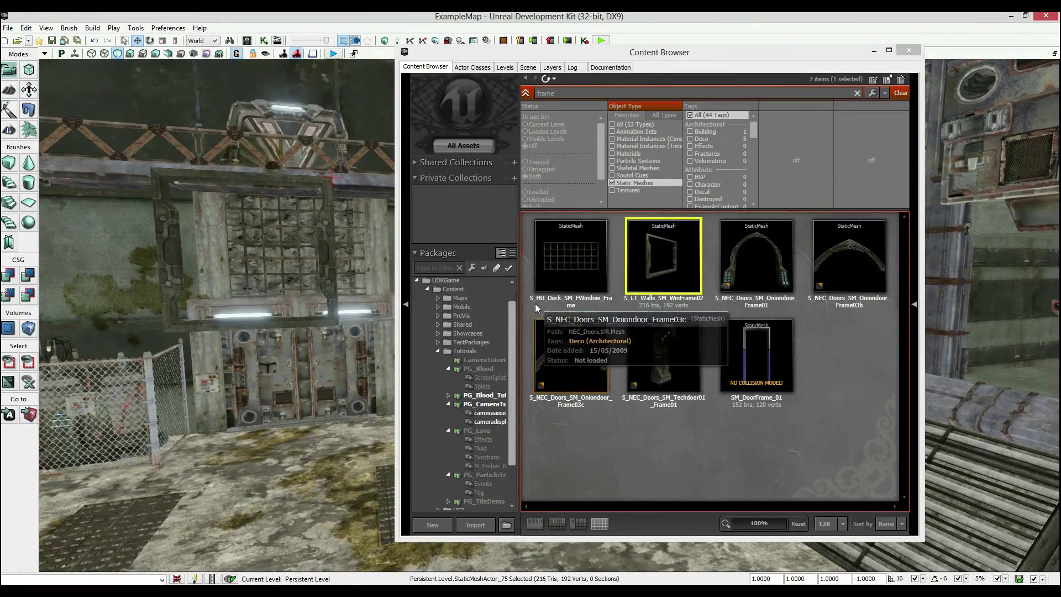
- Search the static mesh assets for "tex" and select TexPropPlane
double_click(566, 94)
text(text)
key(BackSpace)
click(665, 278)
click(761, 297)
click(577, 390)
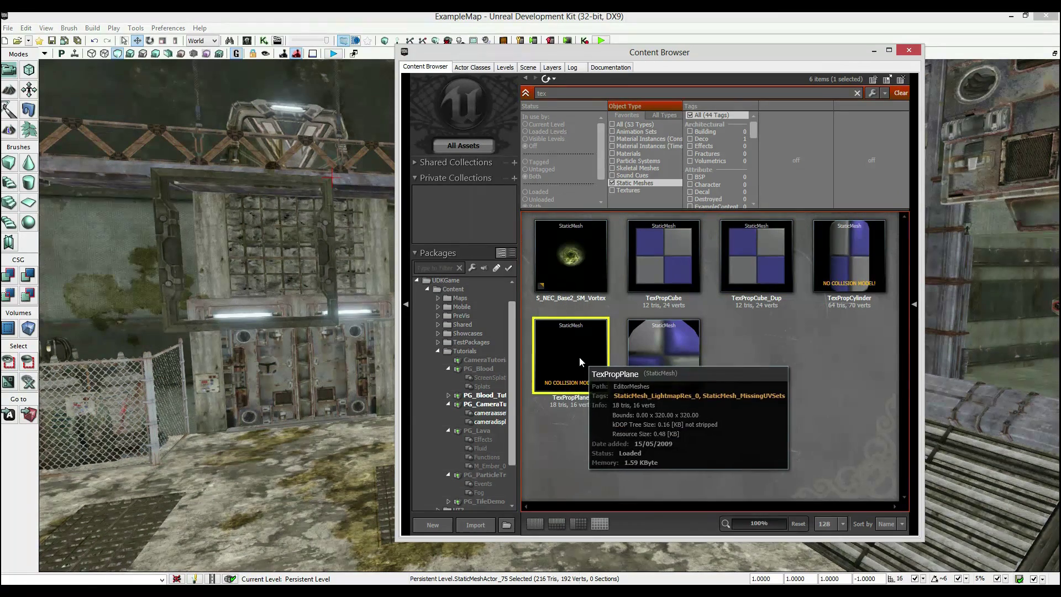
- Place the TexPropPlane mesh by the hangar door and rotate it parallel to the window frame
drag(579, 357, 260, 323)
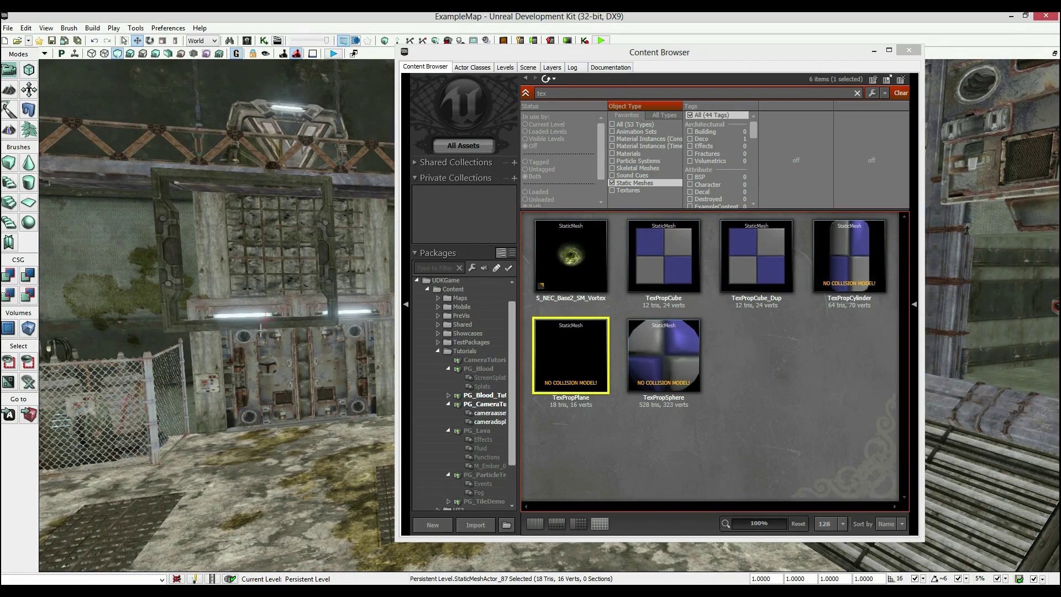
right_drag(265, 347, 280, 373)
key(g)
mouse_move(280, 373)
mouse_down()
mouse_move(281, 393)
mouse_move(263, 381)
mouse_up()
key(space)
drag(326, 331, 288, 331)
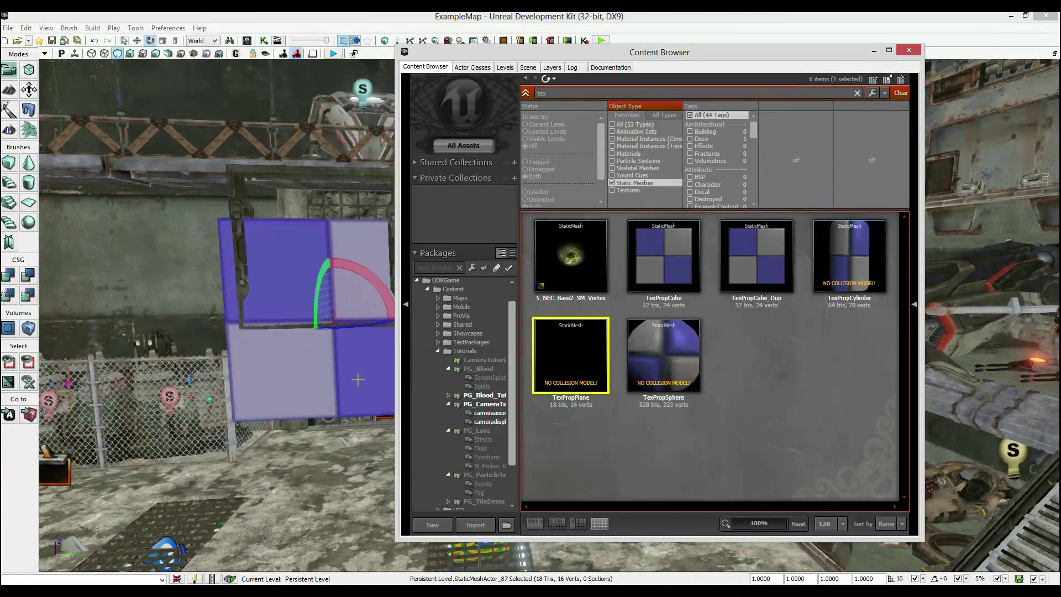
mouse_move(347, 370)
right_down()
mouse_move(360, 367)
mouse_move(335, 357)
right_up()
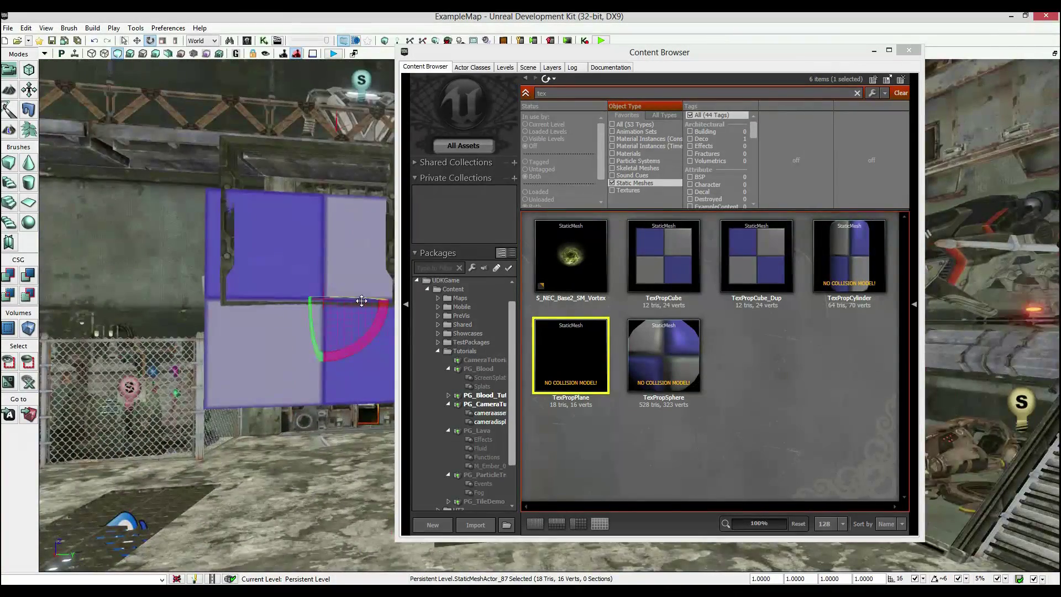
drag(362, 301, 362, 316)
- Raise the plane to line up with the window frame's opening and close the Content Browser
key(w)
drag(323, 258, 324, 182)
right_drag(324, 183, 413, 231)
right_drag(360, 267, 437, 311)
click(907, 51)
drag(350, 206, 340, 193)
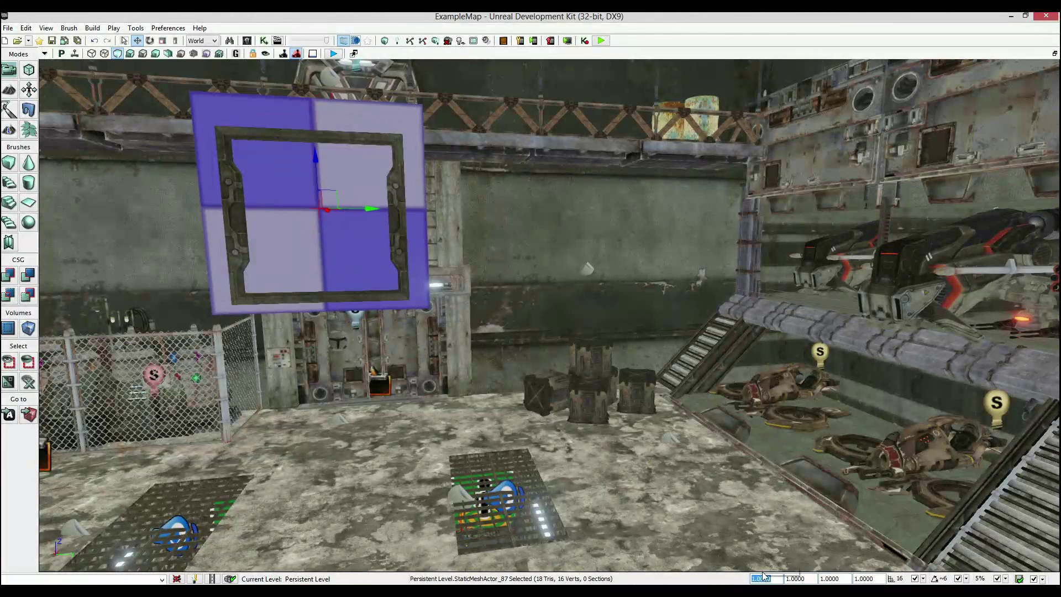
- Set the plane's overall scale to 0.7 and nudge it to fit inside the window frame
text(7)
key(Return)
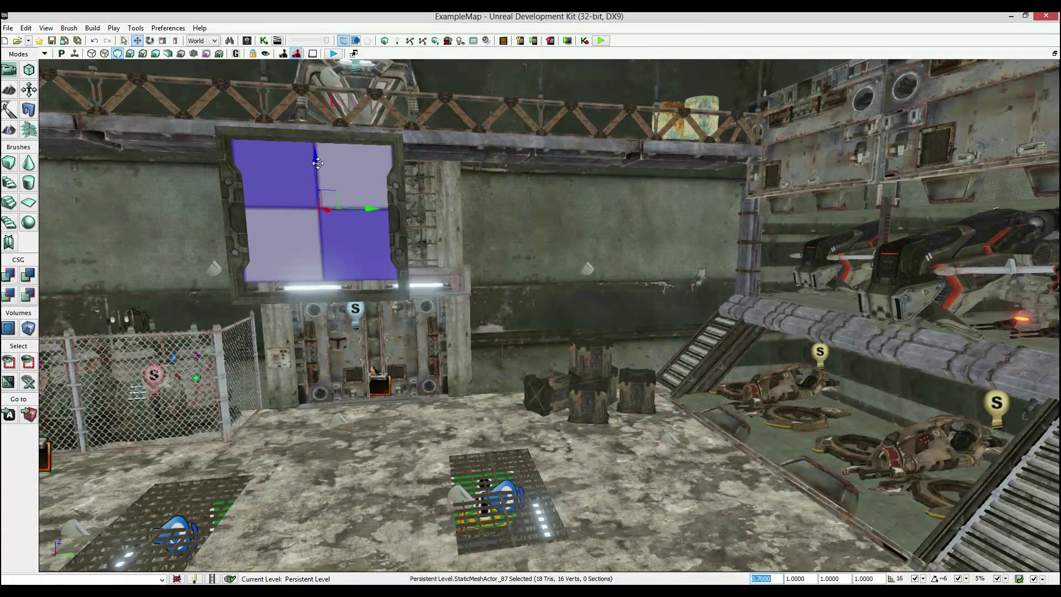
drag(319, 160, 321, 170)
right_drag(405, 319, 418, 187)
click(649, 293)
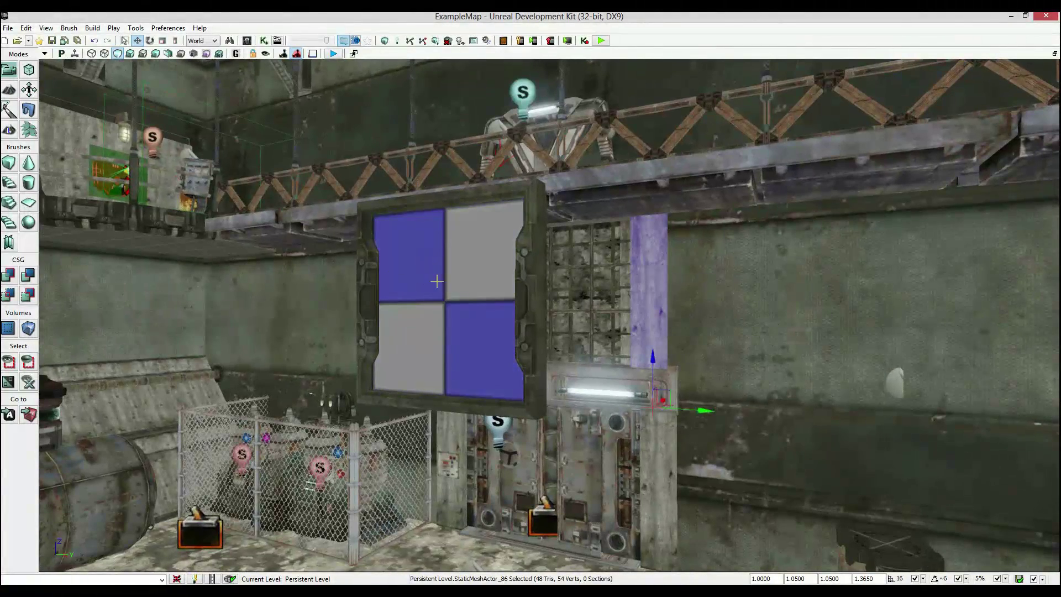
right_drag(403, 237, 372, 316)
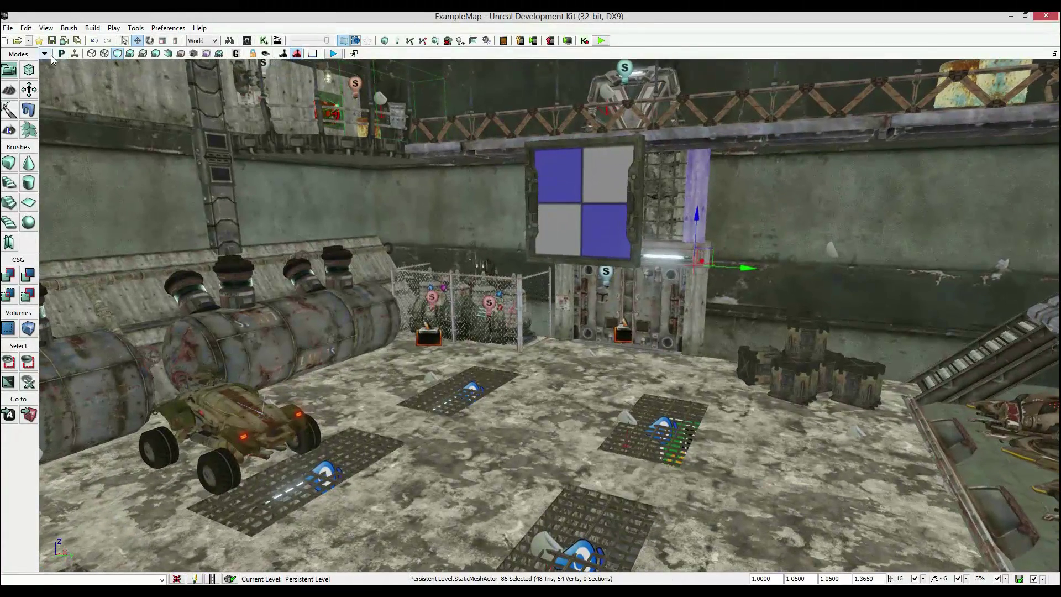
- Save a copy of the map as CameraExampleMap.udk in the Content\Tutorials folder
click(8, 27)
click(55, 78)
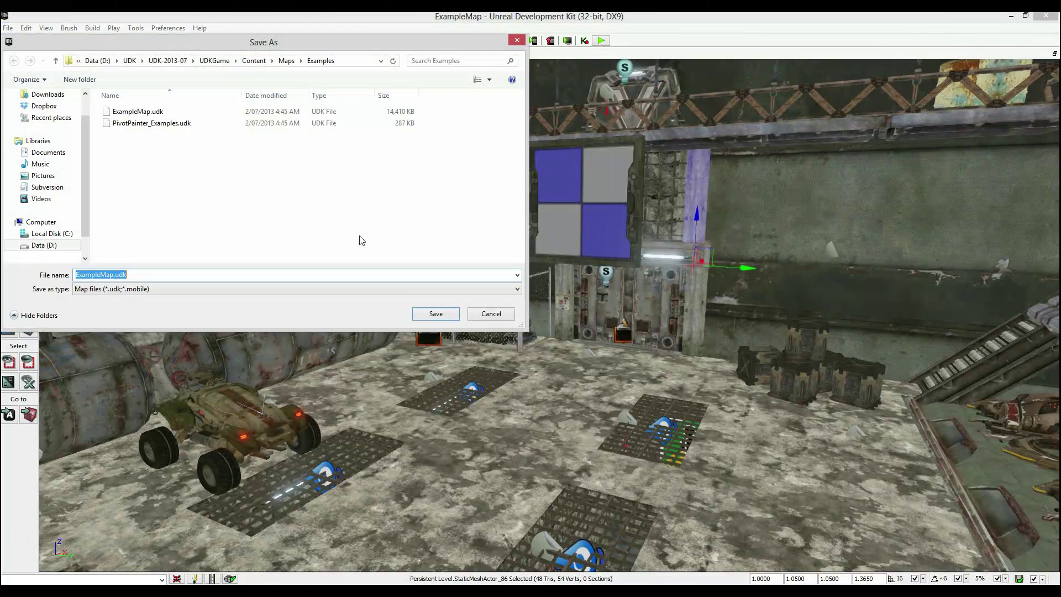
click(286, 61)
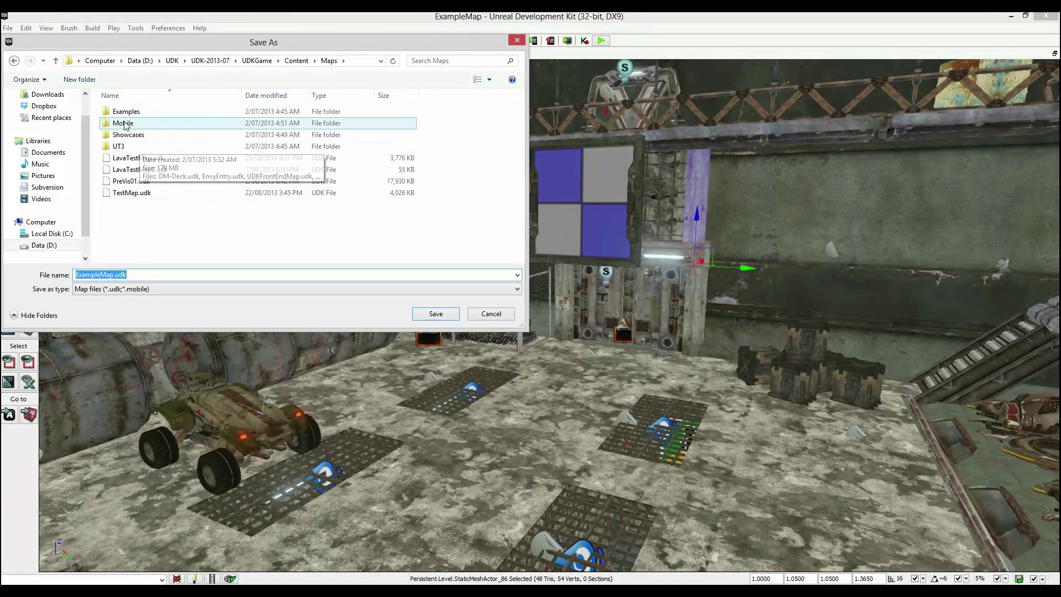
click(297, 62)
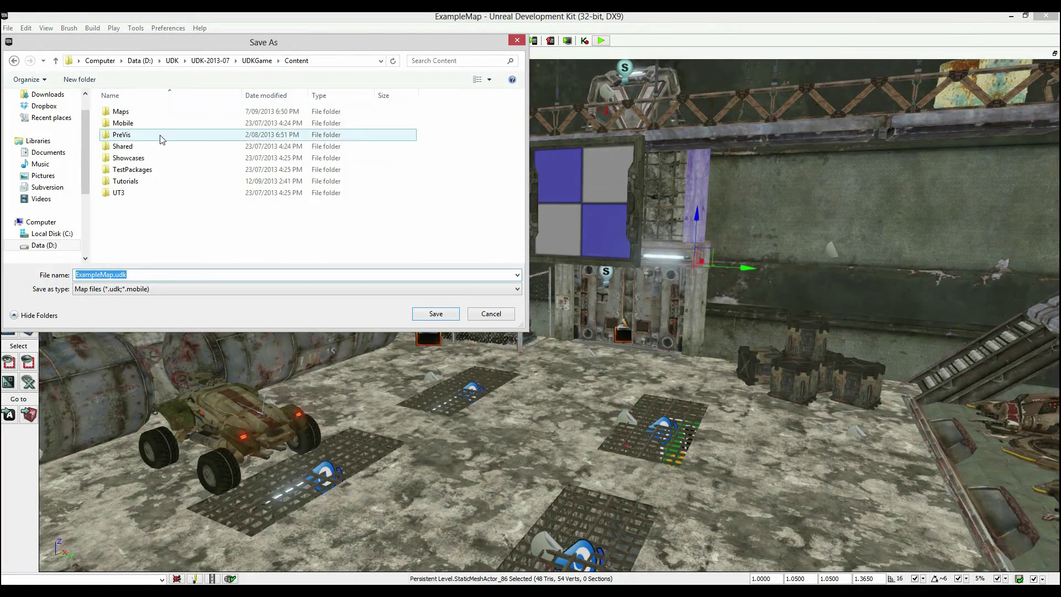
double_click(131, 181)
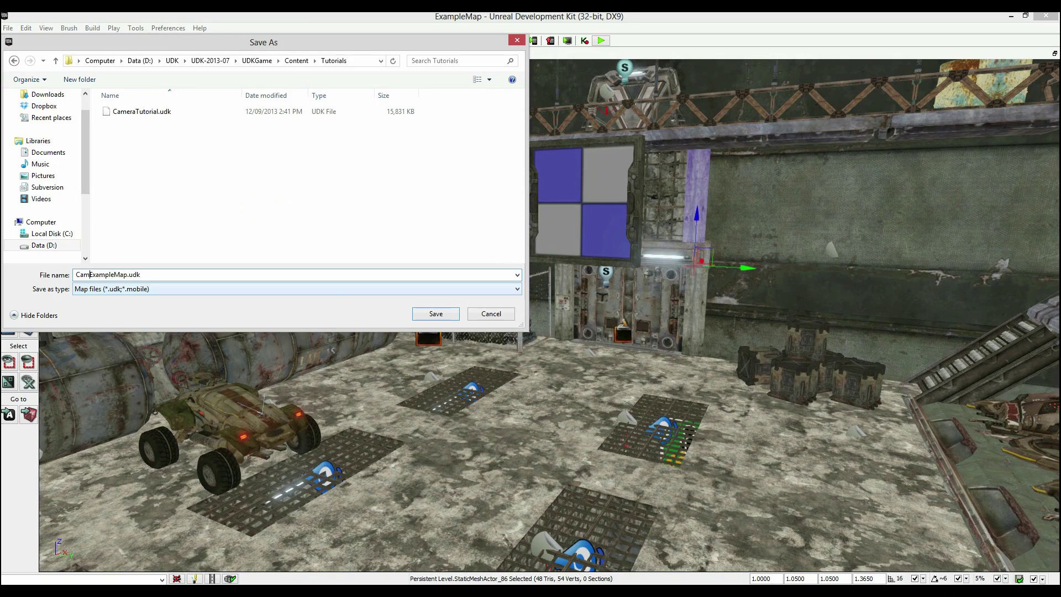
click(435, 314)
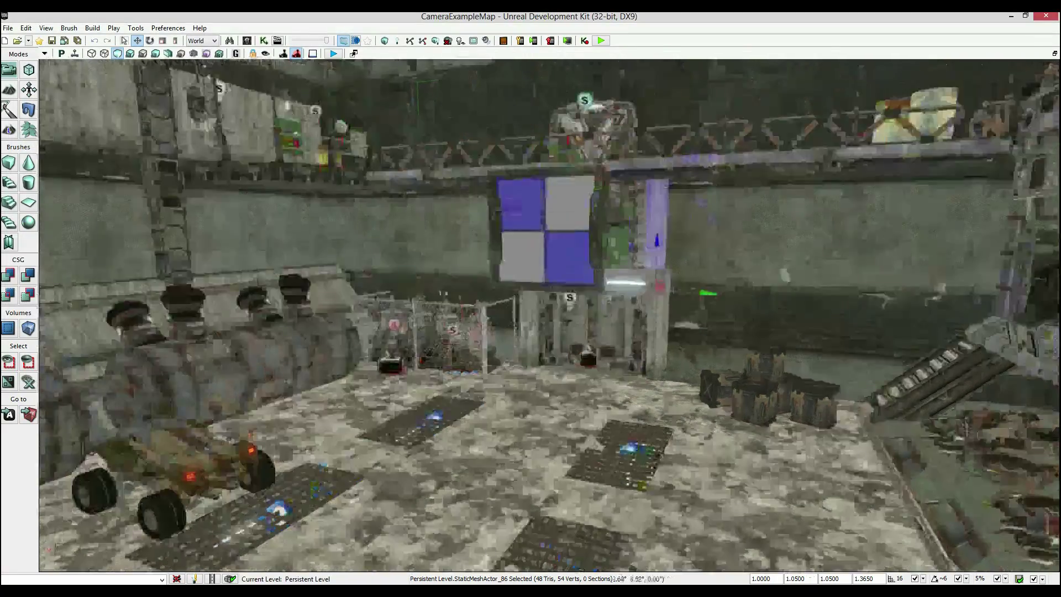
- Search the actor classes for "scene" and select SceneCapture2DActor
right_drag(443, 310, 408, 293)
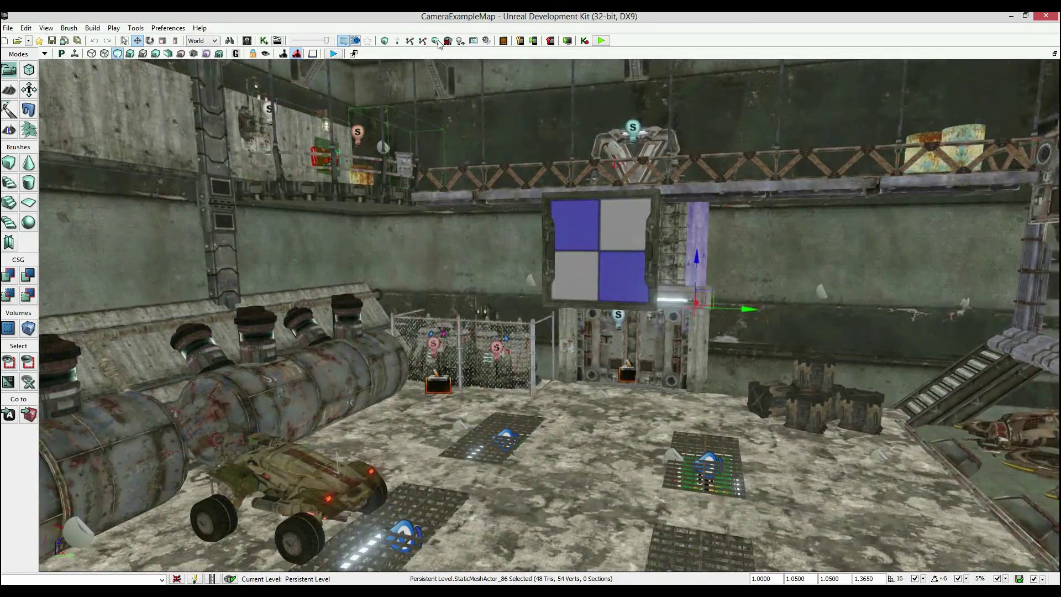
mouse_move(381, 171)
right_down()
mouse_move(442, 158)
mouse_move(365, 181)
right_up()
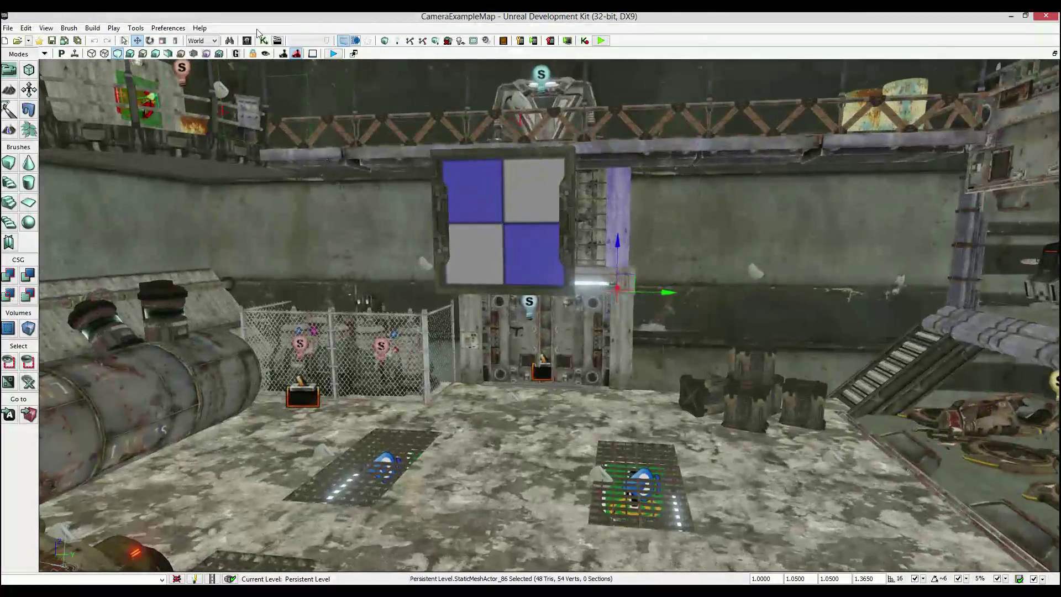
click(249, 41)
click(466, 67)
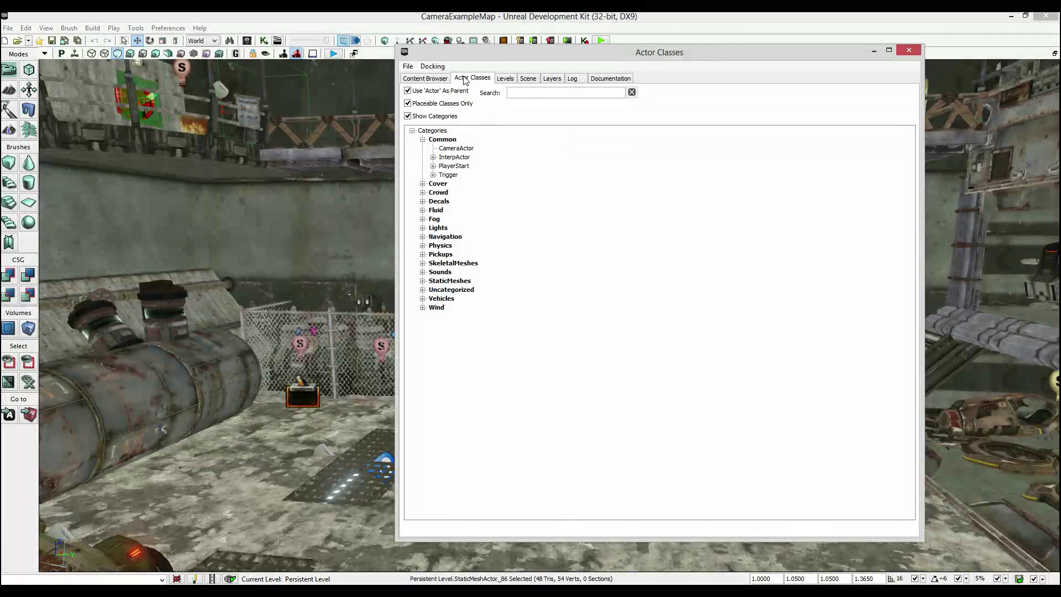
drag(507, 51, 683, 76)
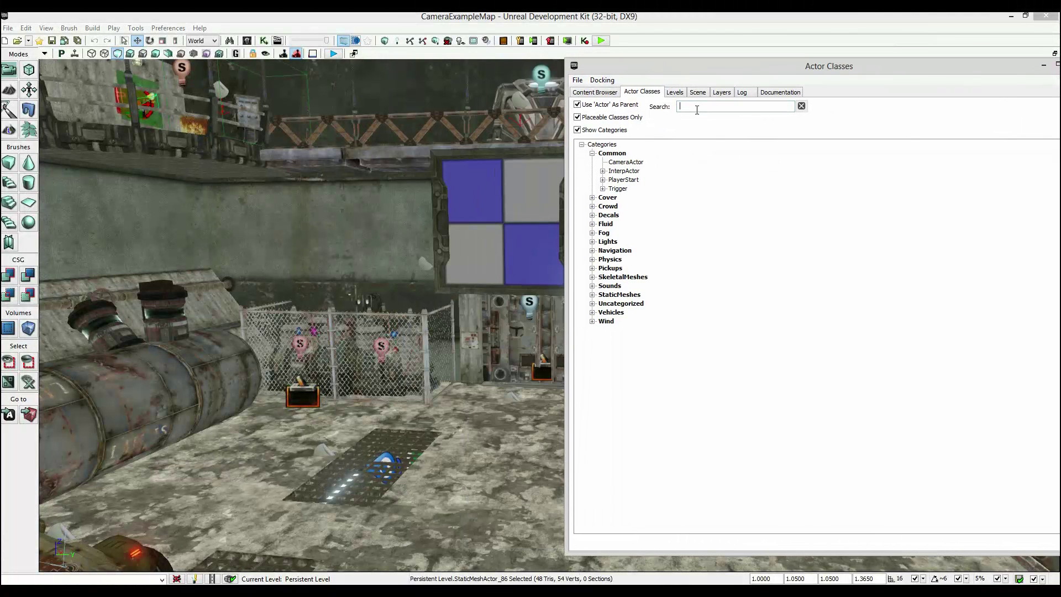
text(scene)
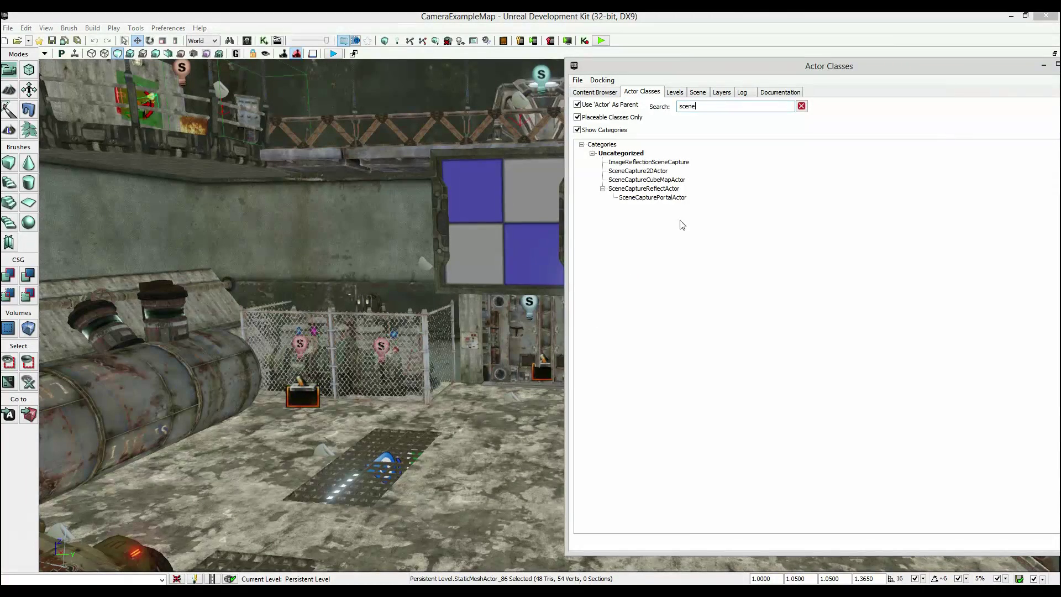
click(635, 171)
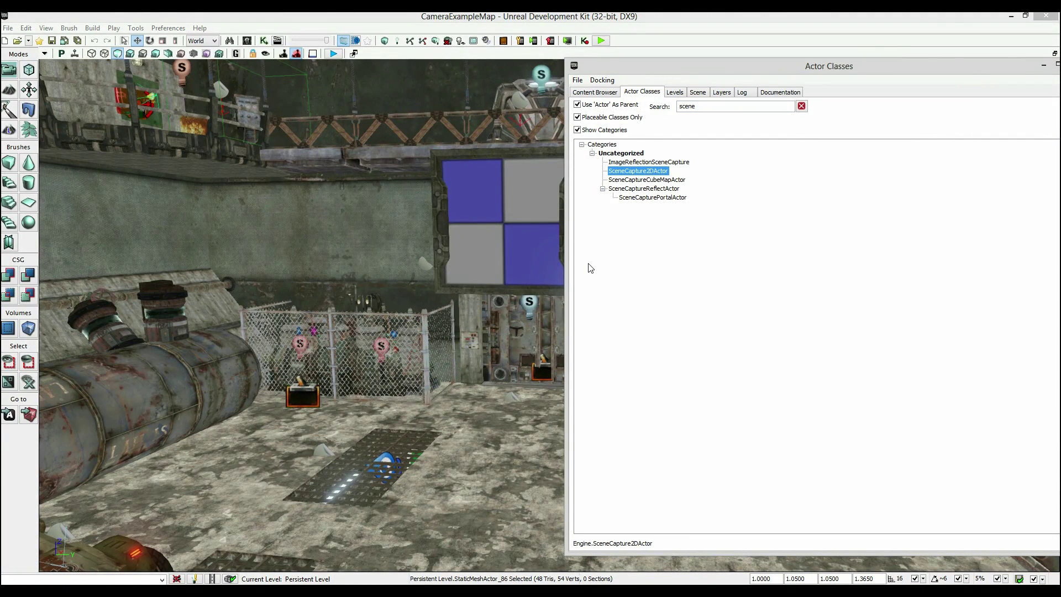
- Add a SceneCapture2DActor on the hangar floor, raise it in front of the display screen and close the Actor Classes window
right_click(462, 520)
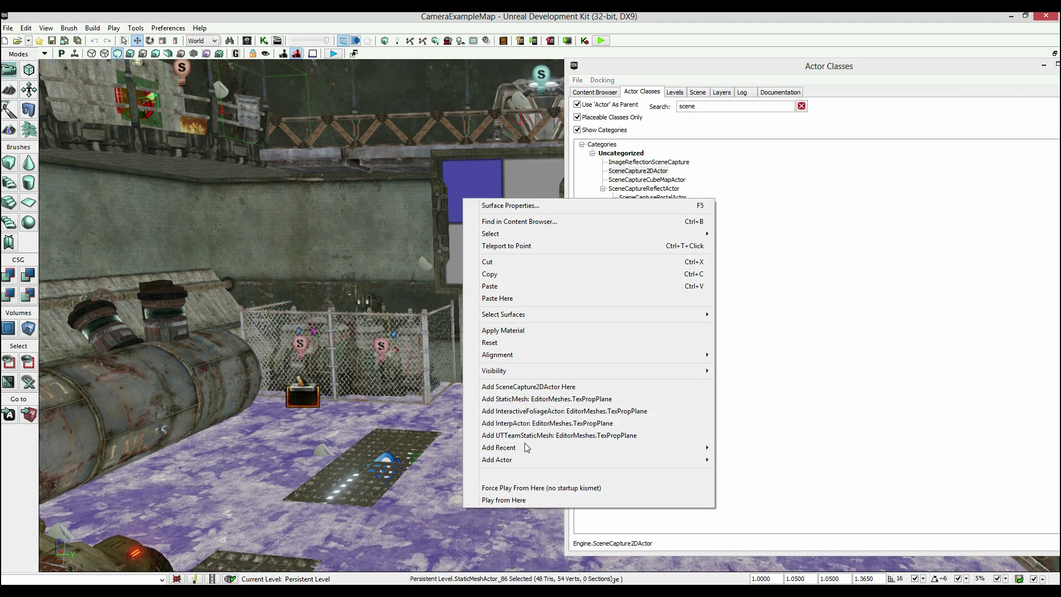
click(544, 387)
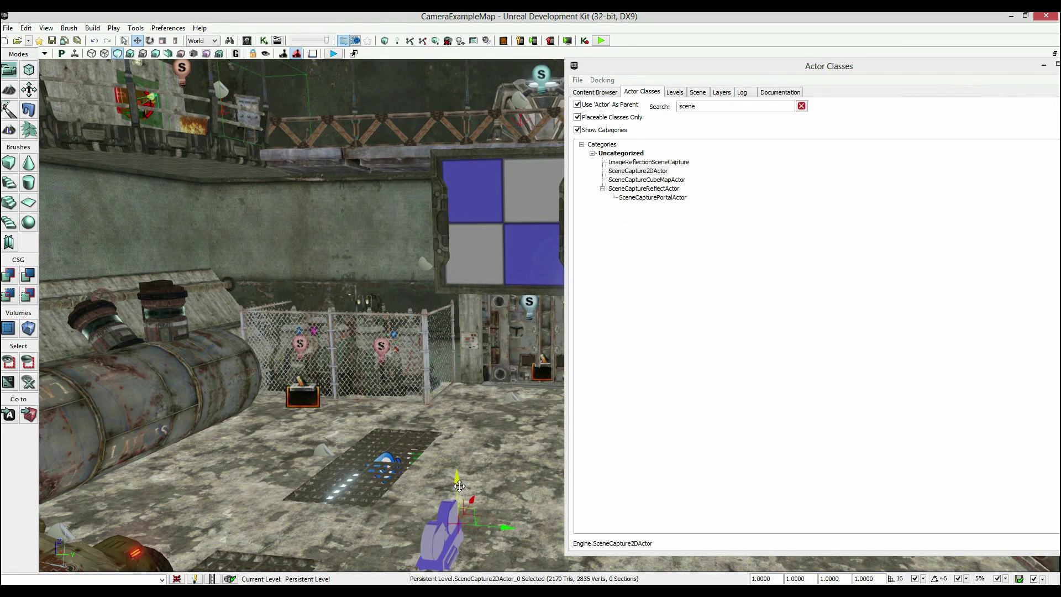
drag(459, 486, 416, 298)
right_drag(415, 299, 376, 310)
drag(955, 67, 616, 121)
click(708, 108)
drag(594, 319, 542, 382)
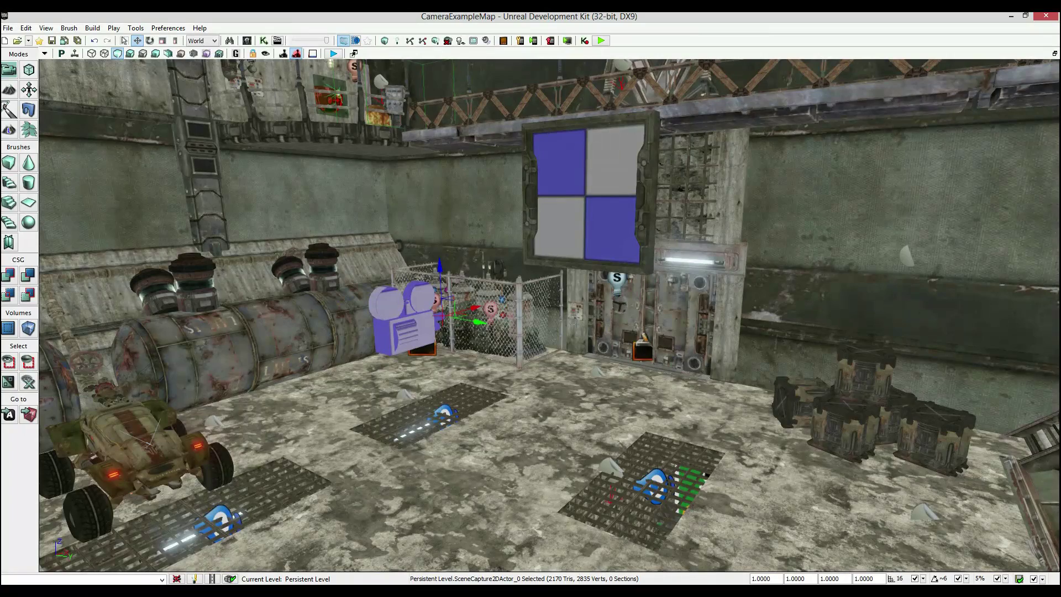
right_drag(499, 221, 522, 224)
drag(500, 191, 540, 307)
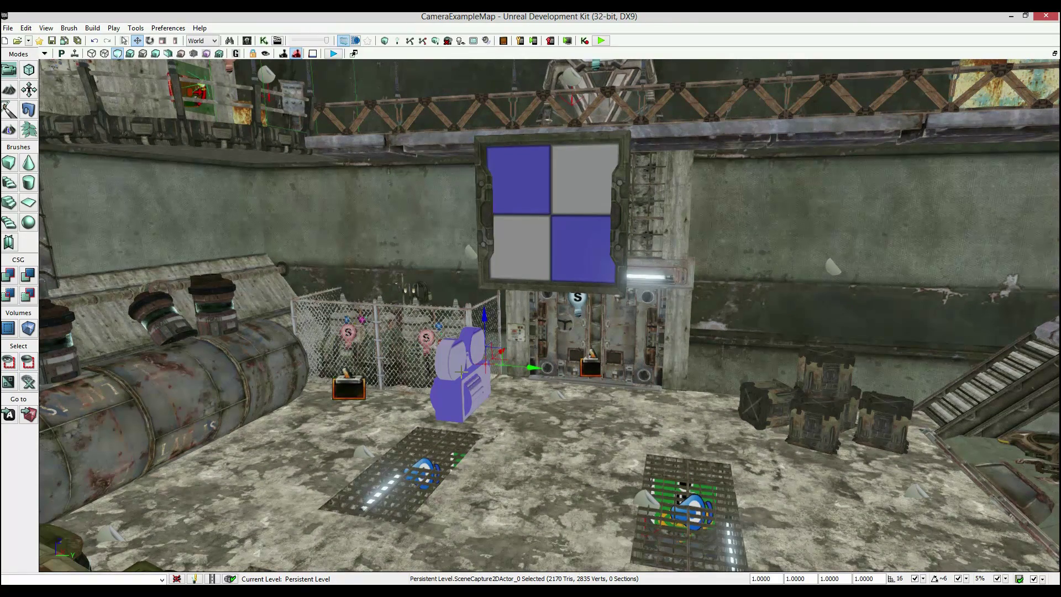
- Create a TextureRenderTarget2D named T_SCA2d_CameraMain in package PG_CameraTutorialAssets, grouping Objects, with the default 256 by 256 size
click(247, 41)
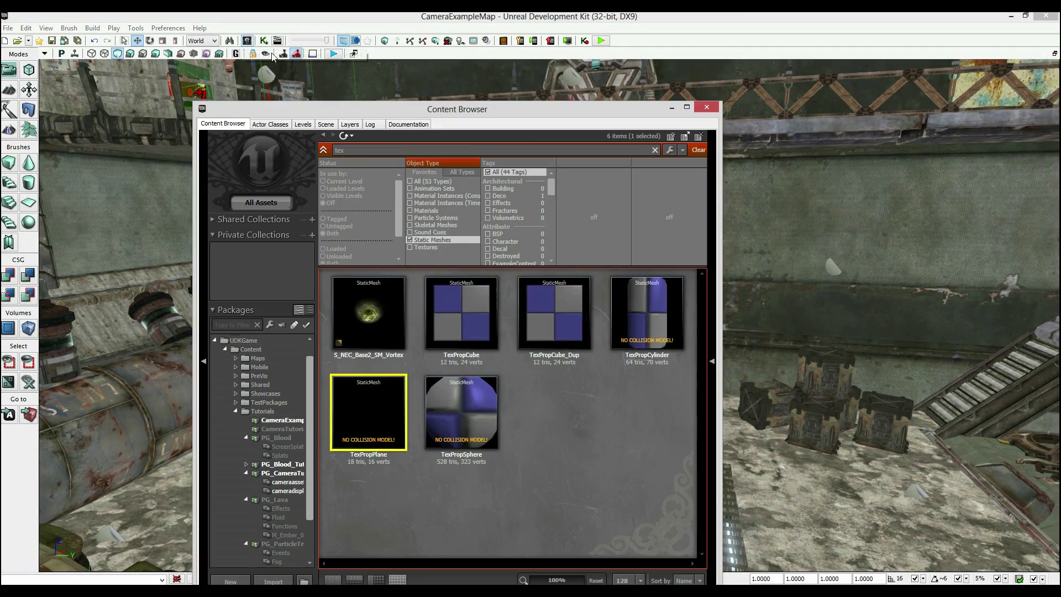
right_click(569, 419)
click(540, 500)
drag(547, 107, 669, 80)
right_click(690, 416)
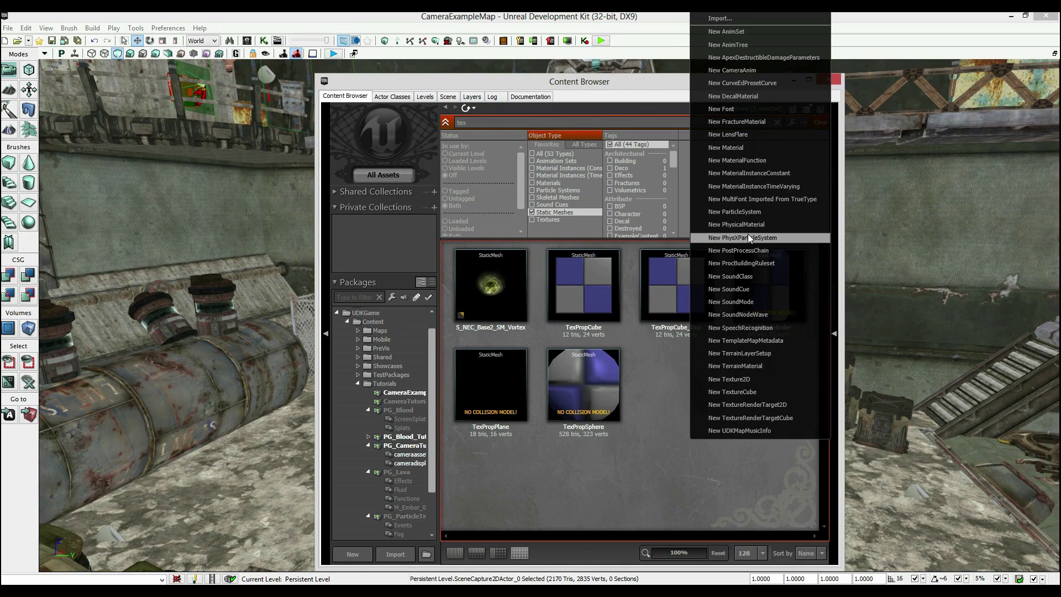
click(775, 406)
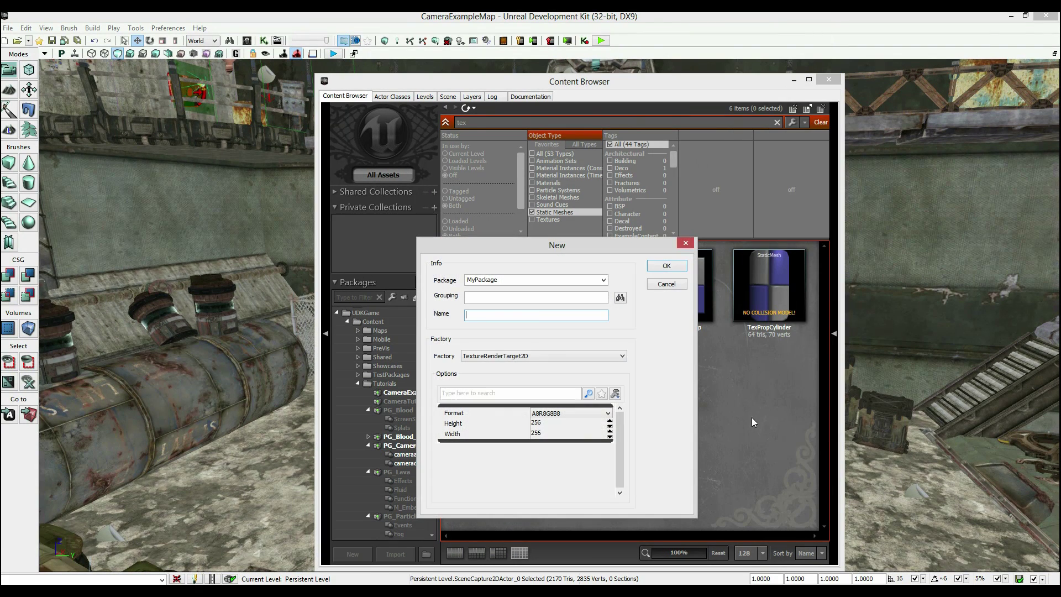
double_click(508, 279)
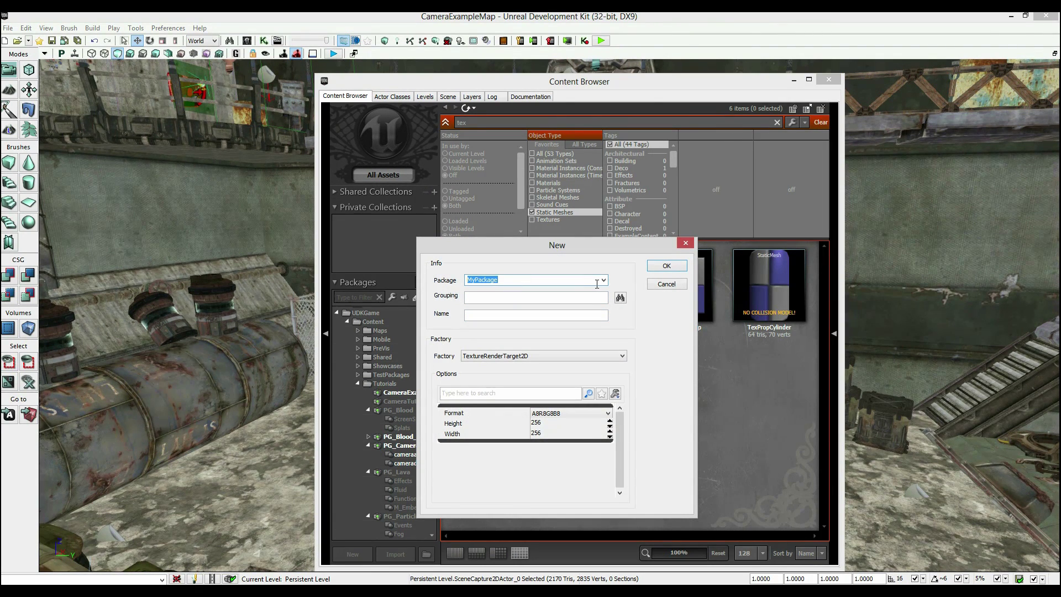
text(PG_CameraTutorialAssets)
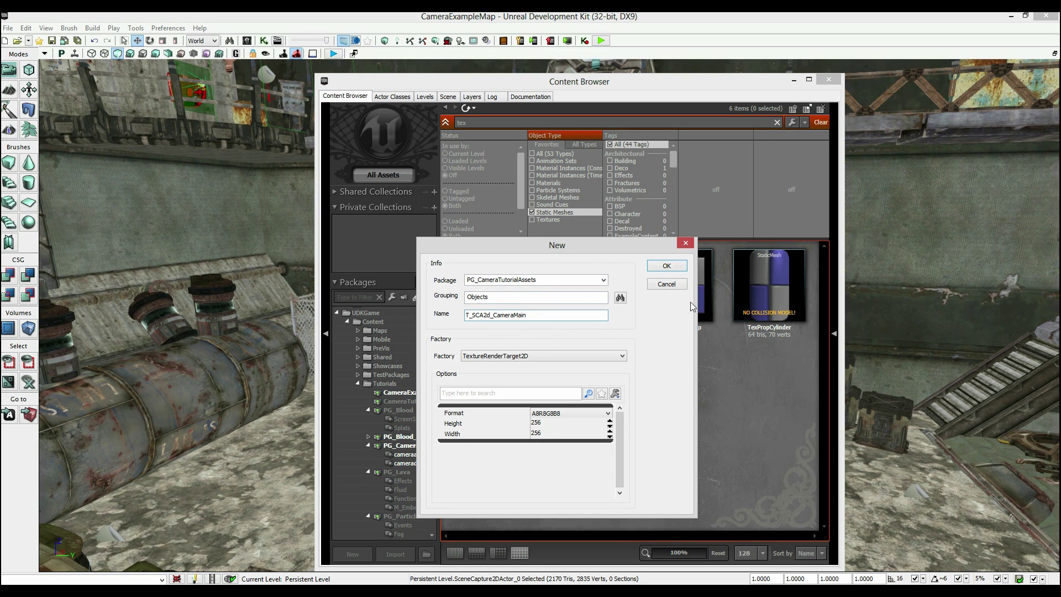
click(667, 267)
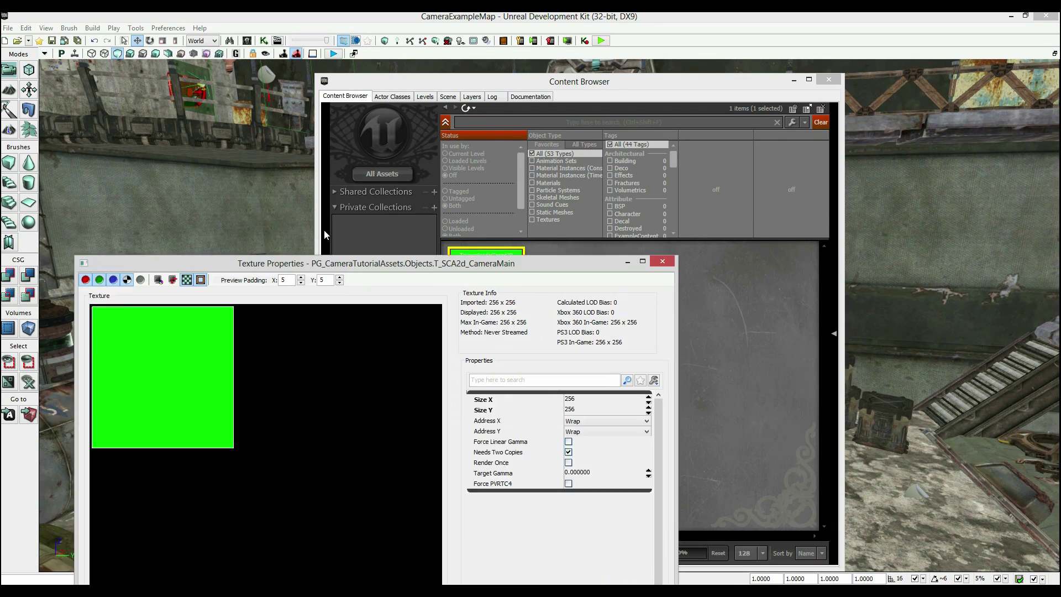
- Assign T_SCA2d_CameraMain as the texture target in the scene capture actor's properties
drag(595, 268, 302, 220)
click(367, 207)
drag(500, 95, 750, 106)
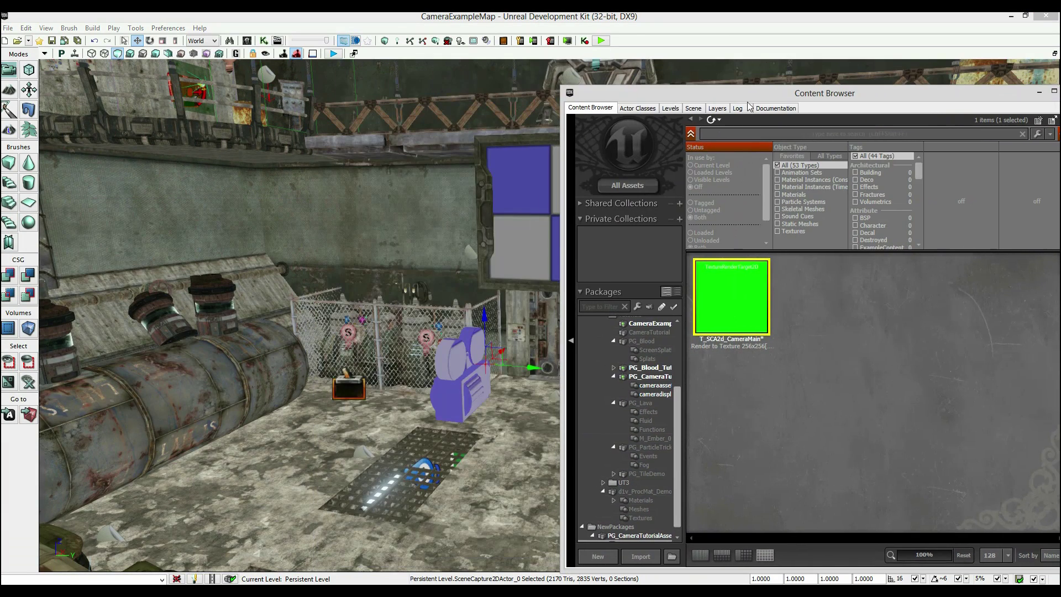
double_click(452, 374)
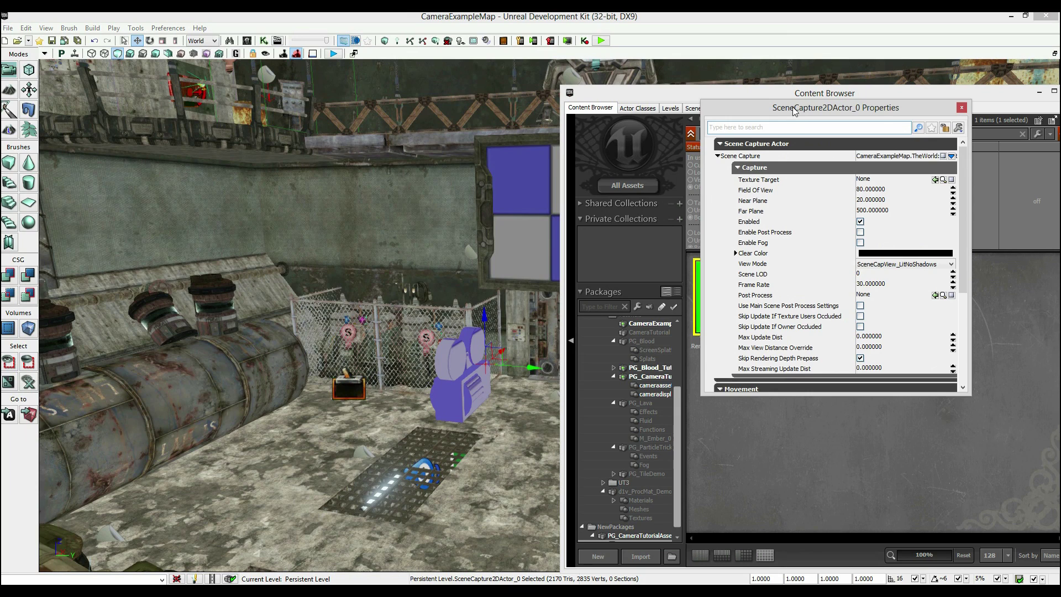
drag(803, 105, 210, 117)
click(168, 192)
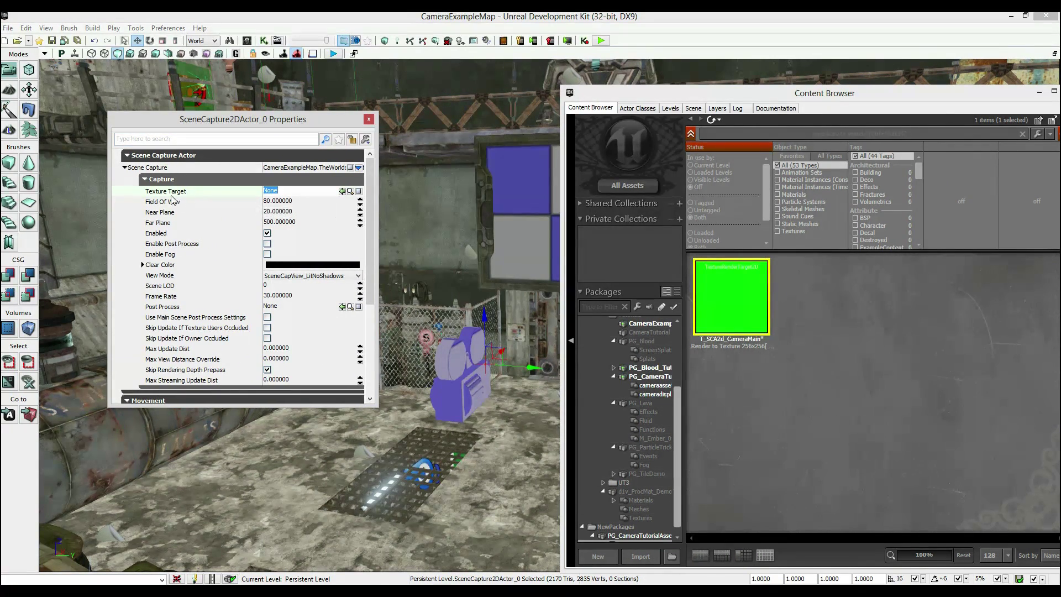
click(740, 308)
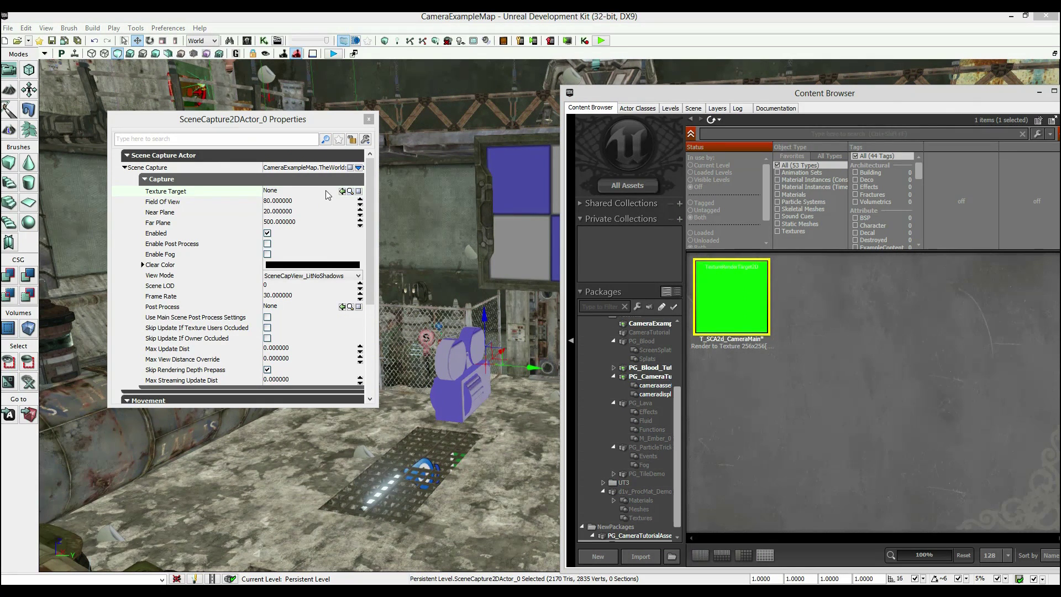
click(343, 191)
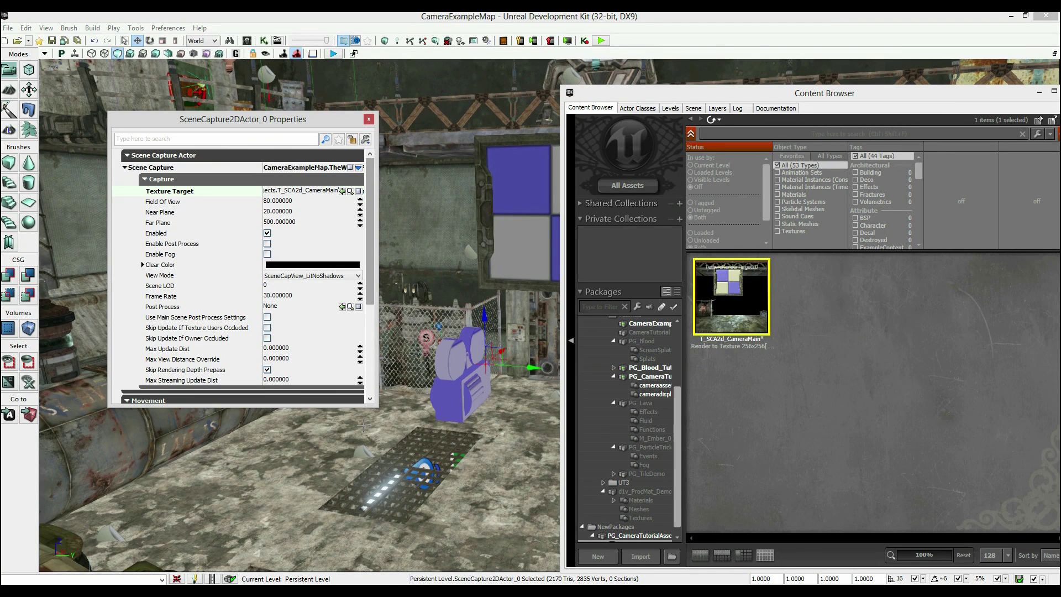
- Create a new material named M_CameraFeed_01 in package PG_CameraTutorialAssets under the grouping Feeds
mouse_move(364, 426)
right_down()
mouse_move(420, 425)
mouse_move(364, 432)
right_up()
click(830, 404)
right_click(786, 277)
click(734, 367)
right_click(829, 294)
click(861, 293)
click(511, 296)
text(M)
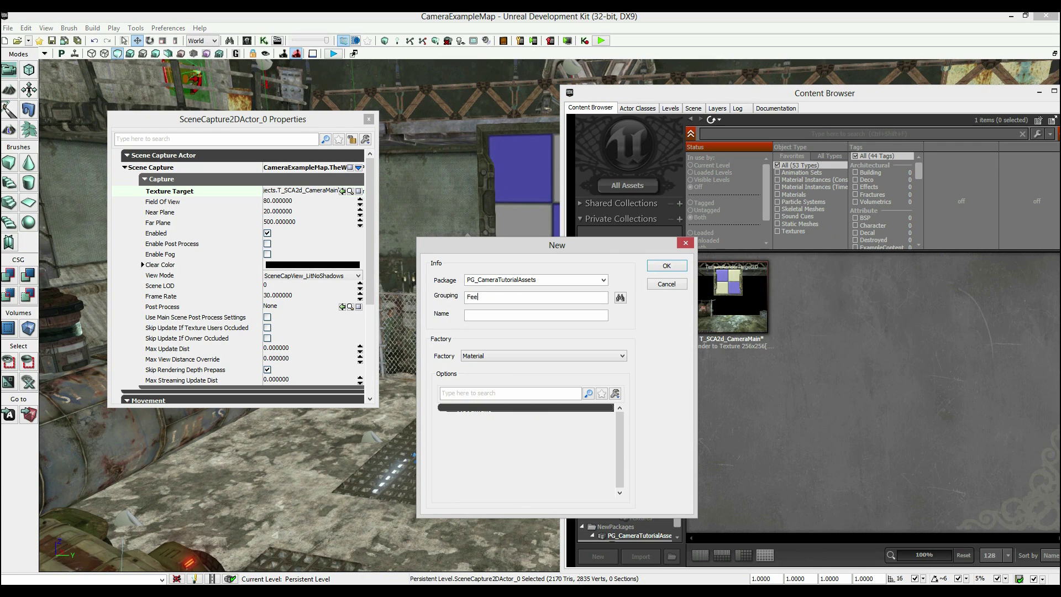
key(Tab)
key(Tab)
text(M_CameraFeed)
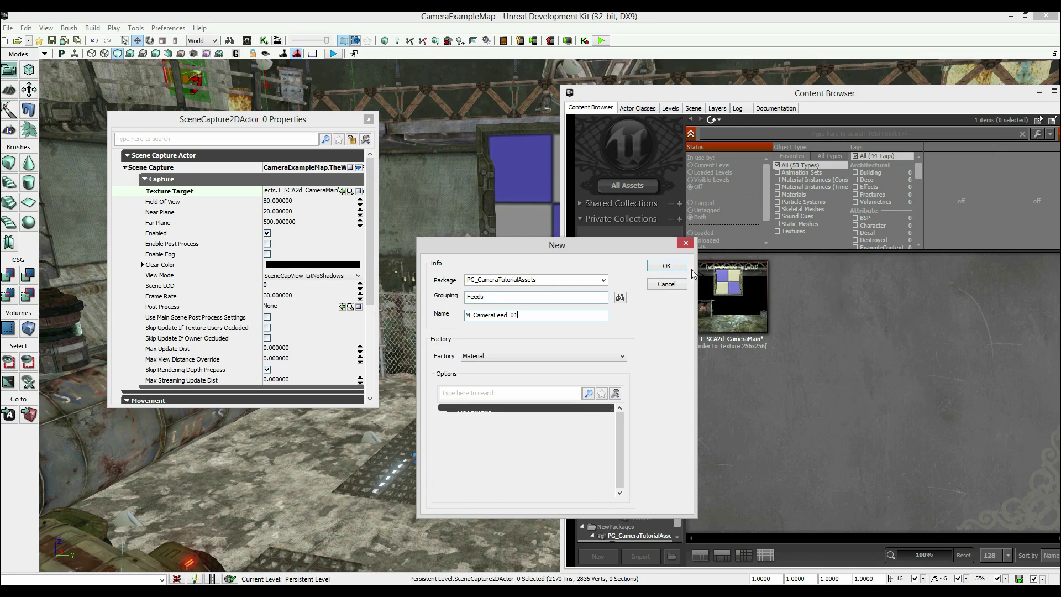
click(667, 266)
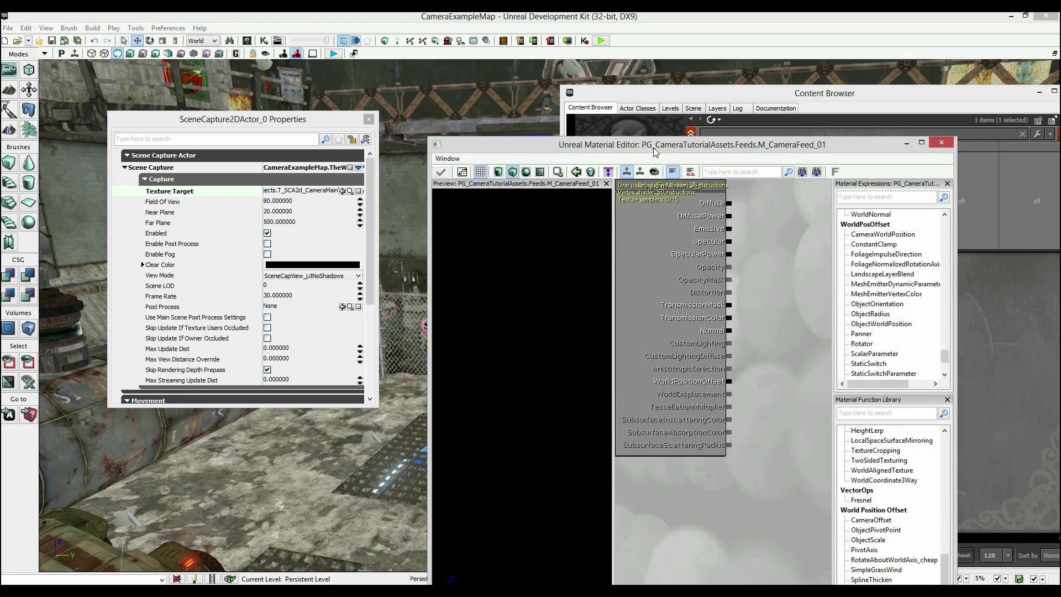
- Add T_SCA2d_CameraMain to the M_CameraFeed_01 material graph as a texture sample and connect it to the Emissive input
drag(655, 152, 1, 105)
click(636, 519)
click(816, 296)
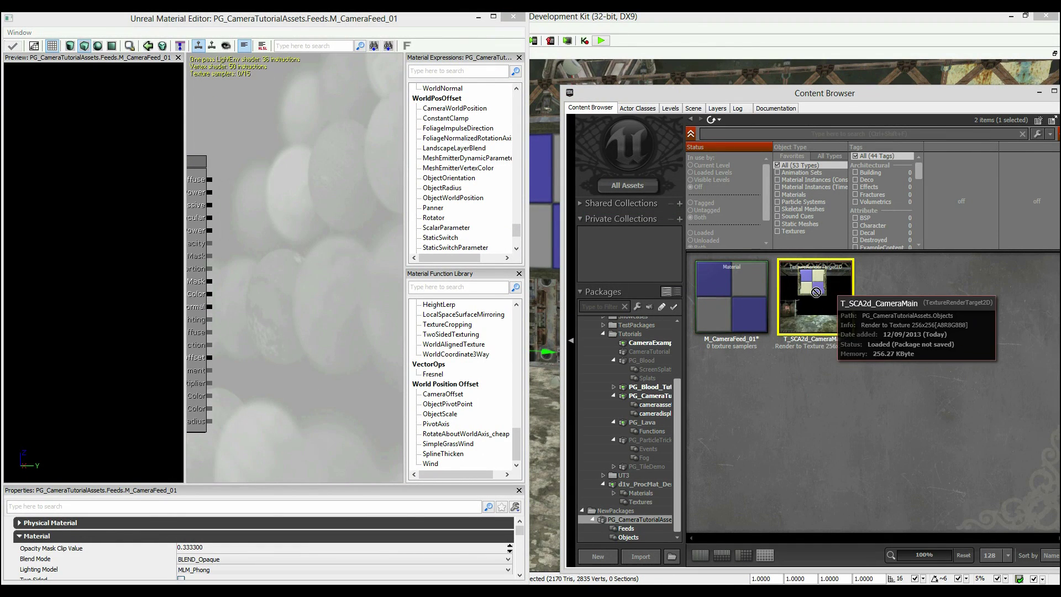
drag(816, 297, 317, 172)
drag(317, 112, 249, 160)
drag(302, 228, 321, 203)
drag(299, 22, 558, 13)
drag(442, 214, 337, 230)
- Set the M_CameraFeed_01 material's blend mode to BLEND_Translucent and its lighting model to MLM_Unlit
drag(91, 270, 143, 259)
drag(269, 14, 431, 158)
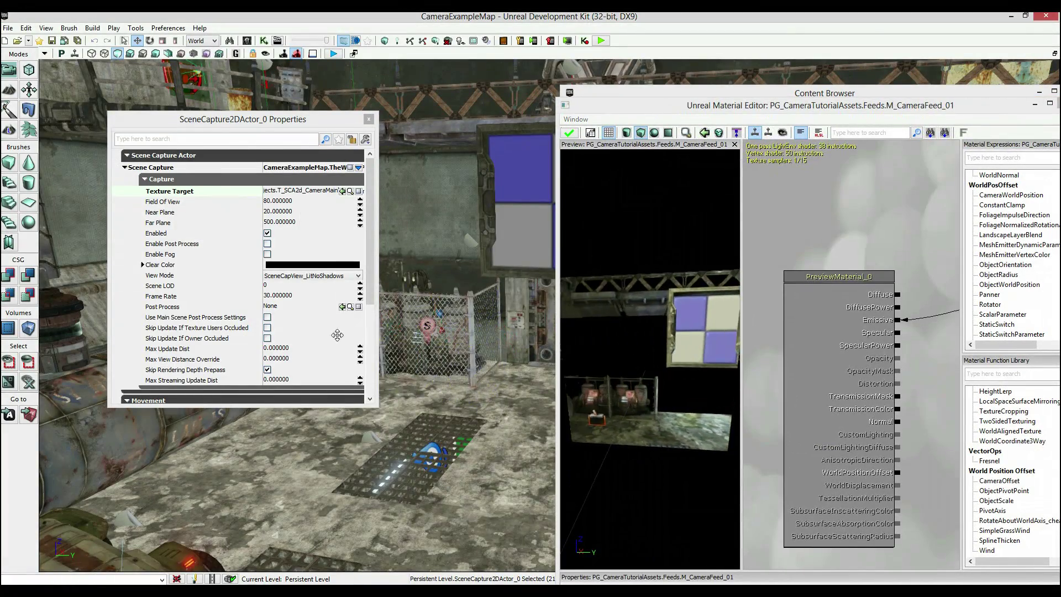
drag(337, 335, 428, 332)
double_click(775, 105)
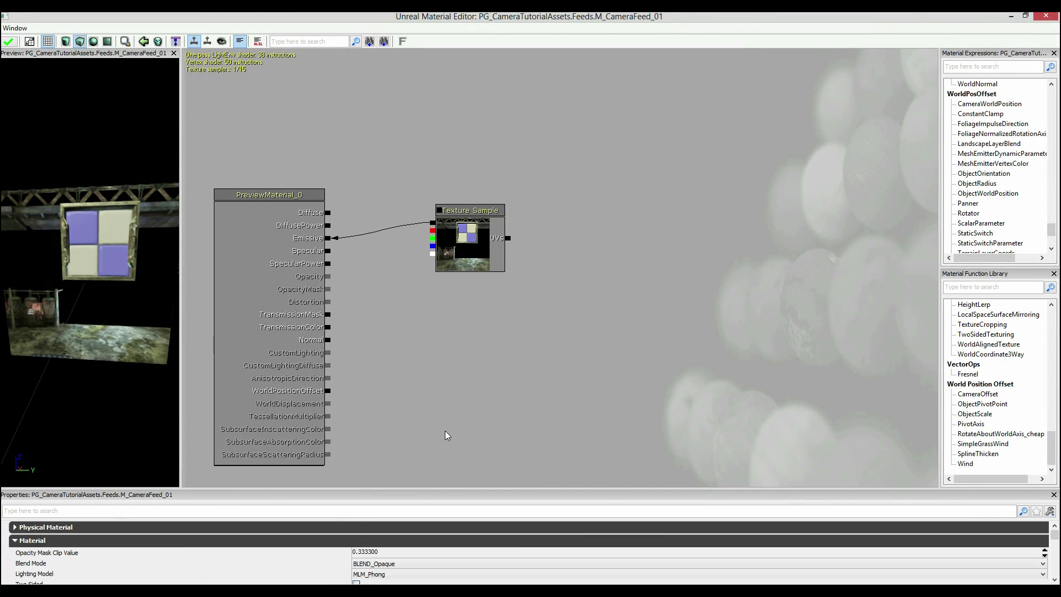
click(369, 566)
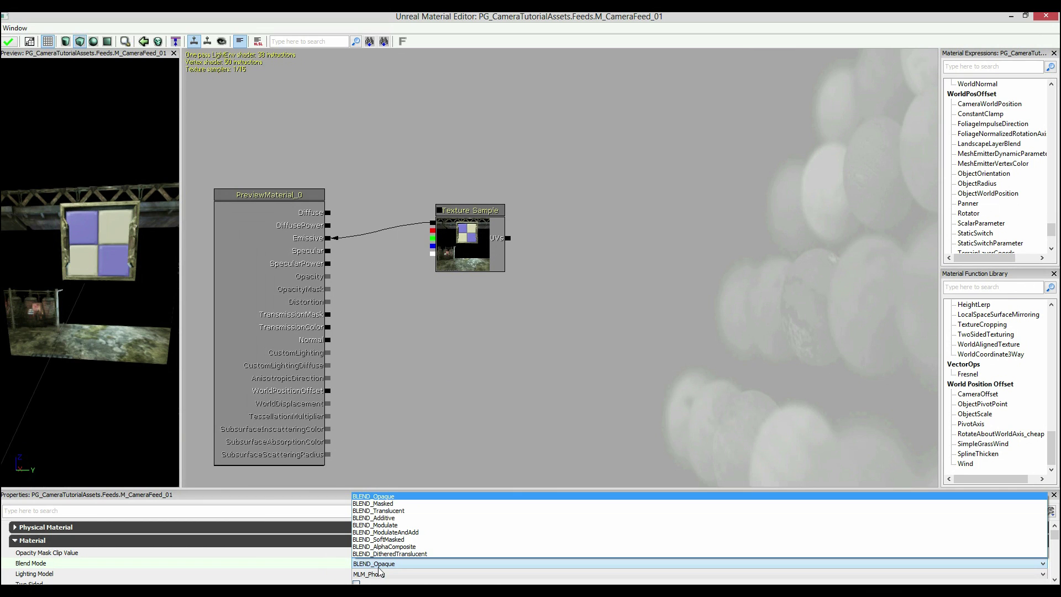
click(399, 512)
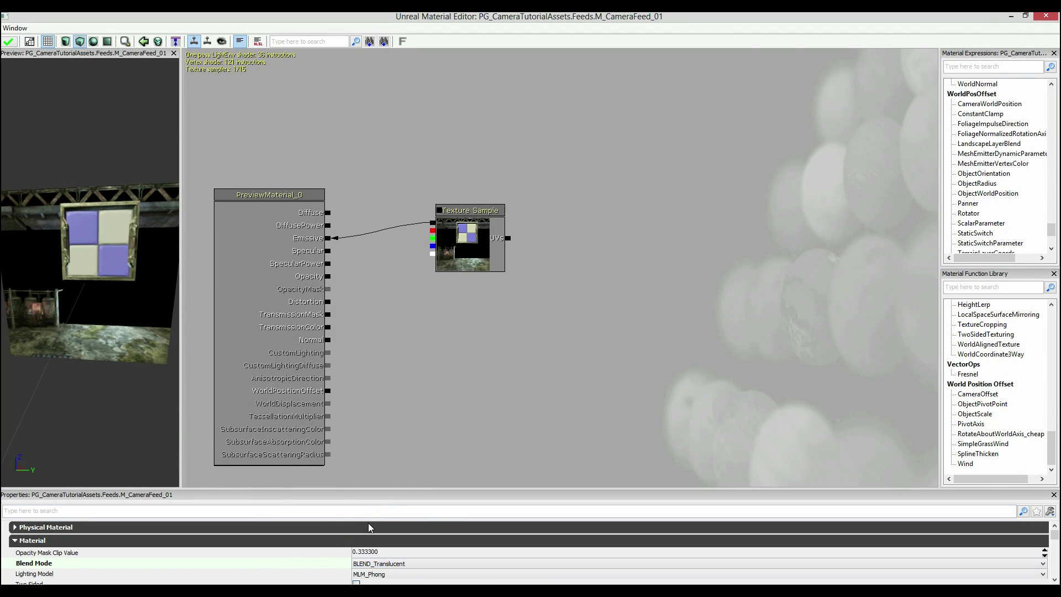
click(379, 575)
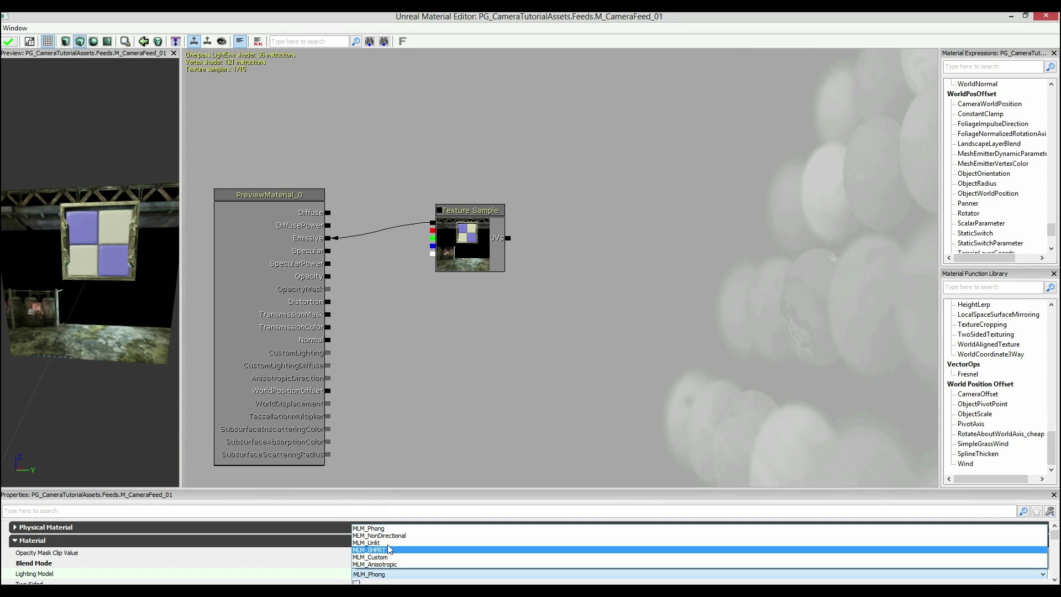
click(373, 543)
drag(125, 356, 230, 312)
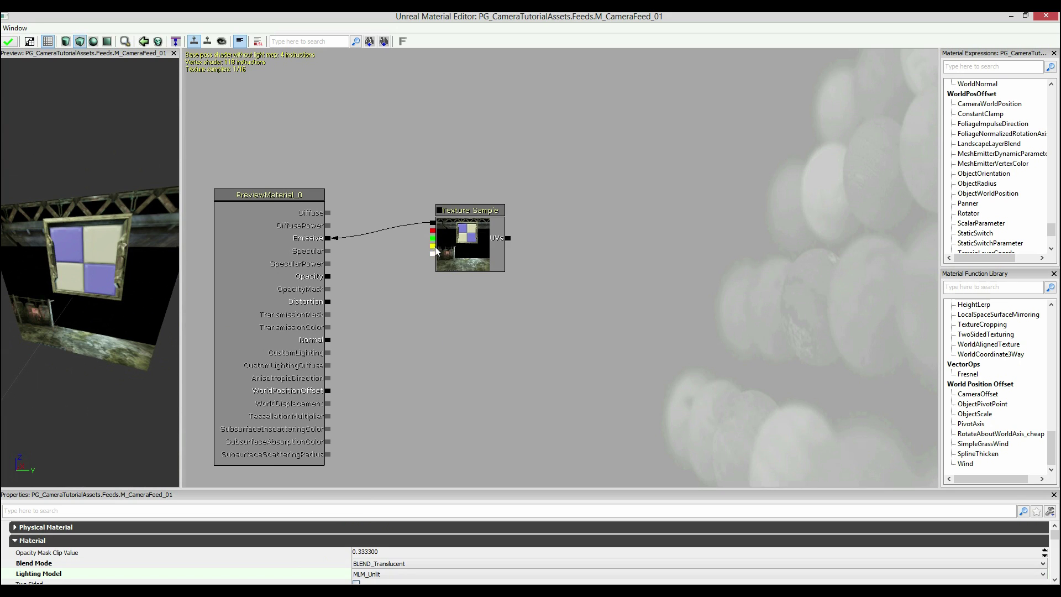
- Move the Texture Sample node out of the way, then add a GeneratedBand function and connect its Result to Emissive
click(455, 262)
ctrl+drag(481, 235, 544, 181)
click(530, 327)
click(533, 330)
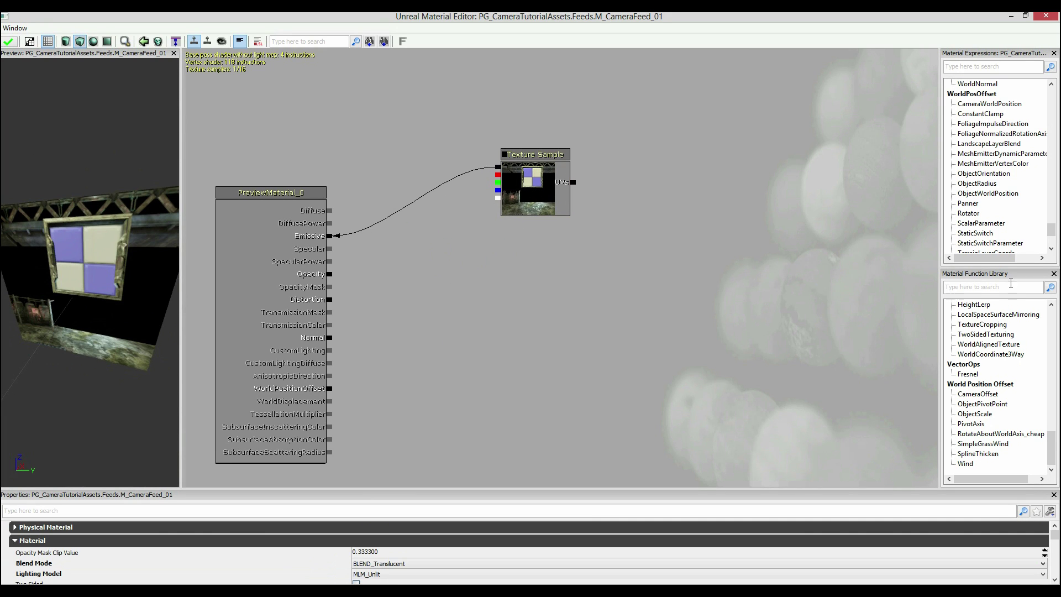
click(1009, 289)
text(genera)
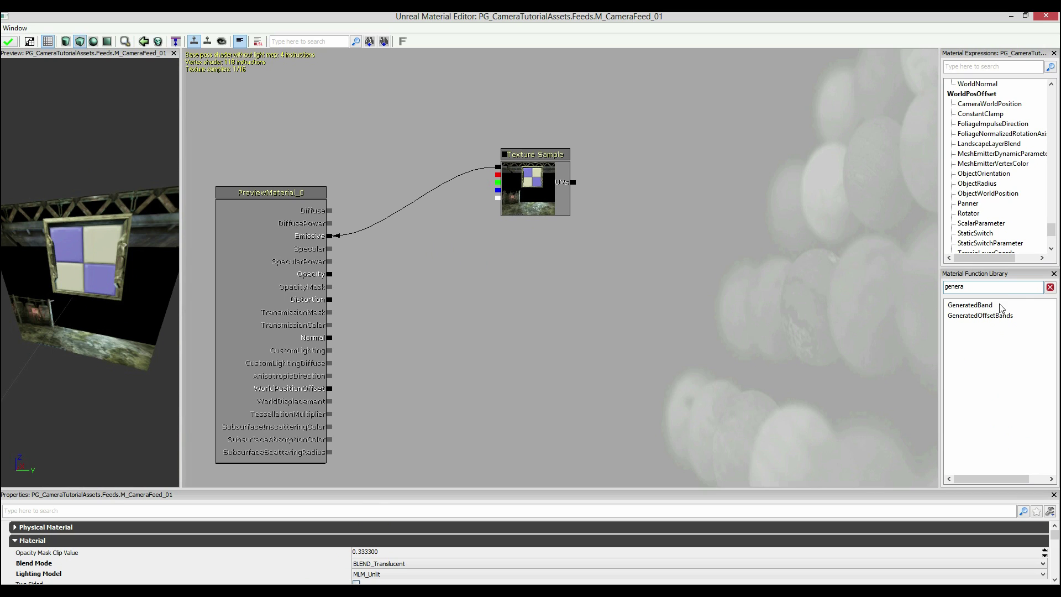
drag(989, 305, 454, 270)
drag(503, 302, 332, 239)
click(633, 235)
drag(67, 290, 57, 247)
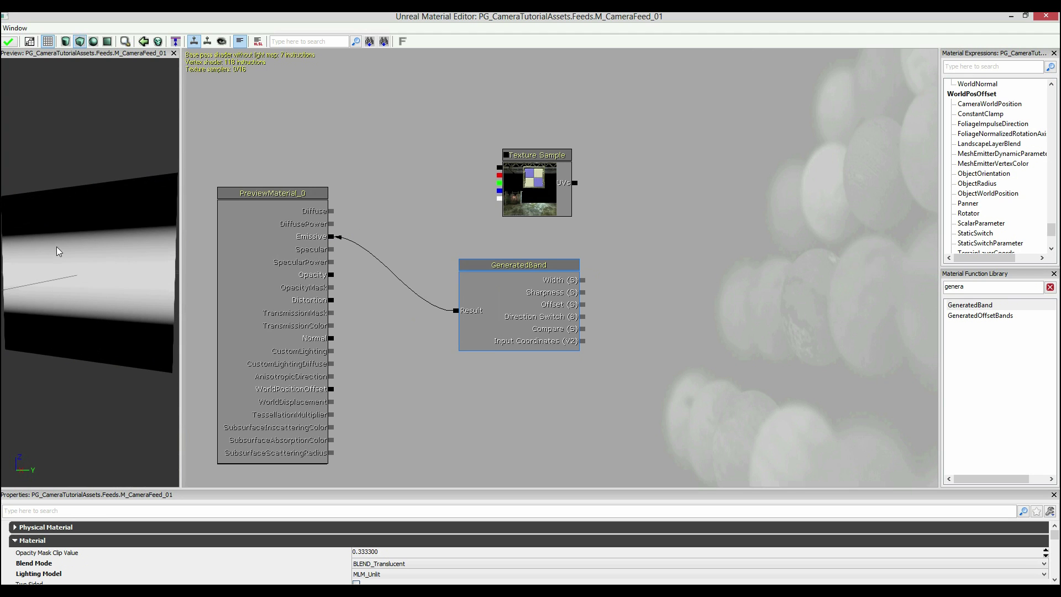
- Add a Time expression to the graph and connect it to GeneratedBand's Offset input
text(time)
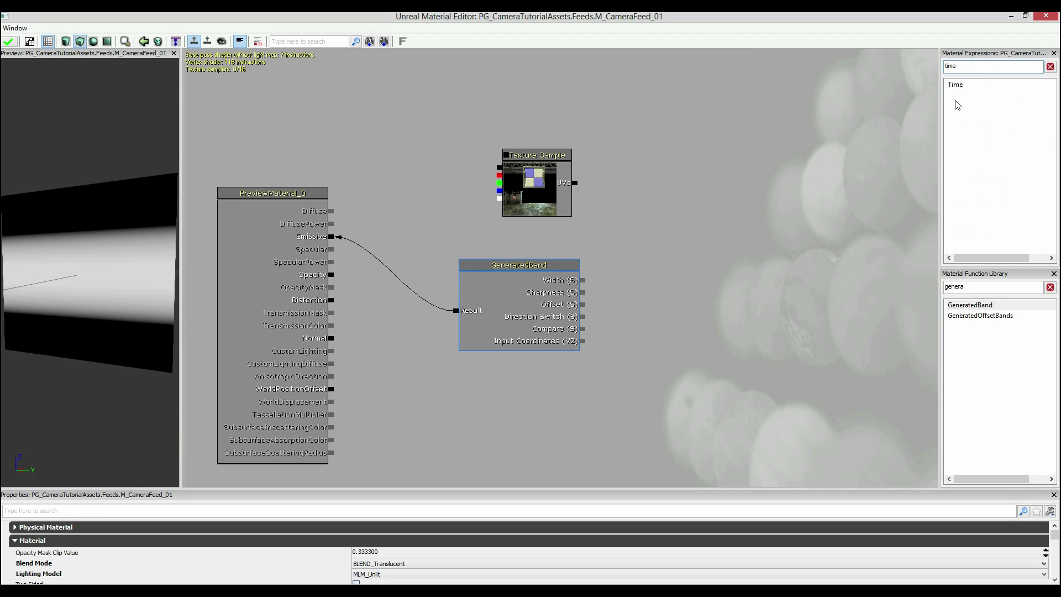
drag(956, 85, 585, 305)
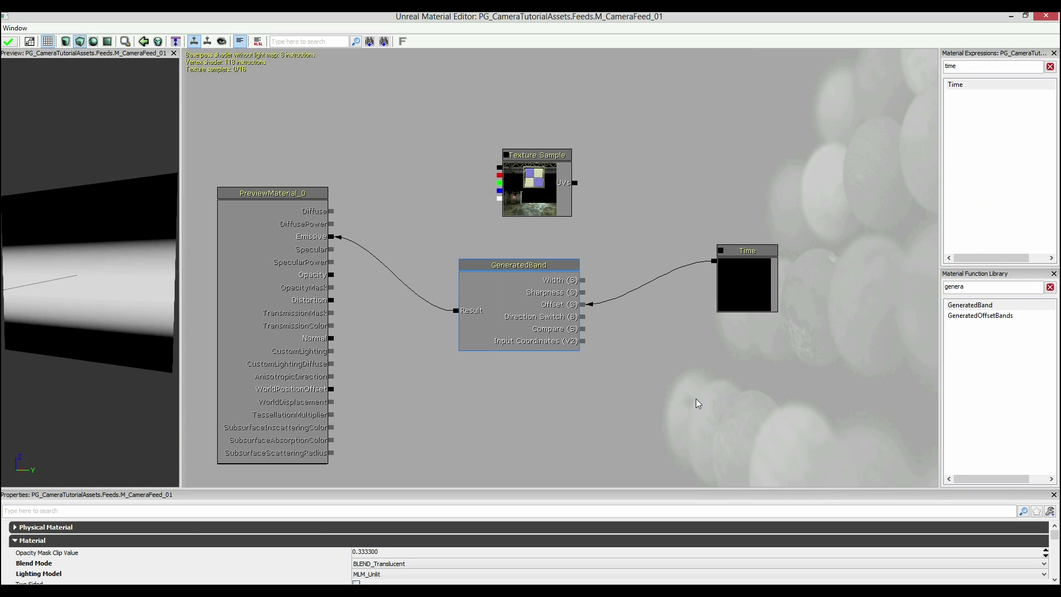
click(743, 279)
click(560, 320)
click(644, 344)
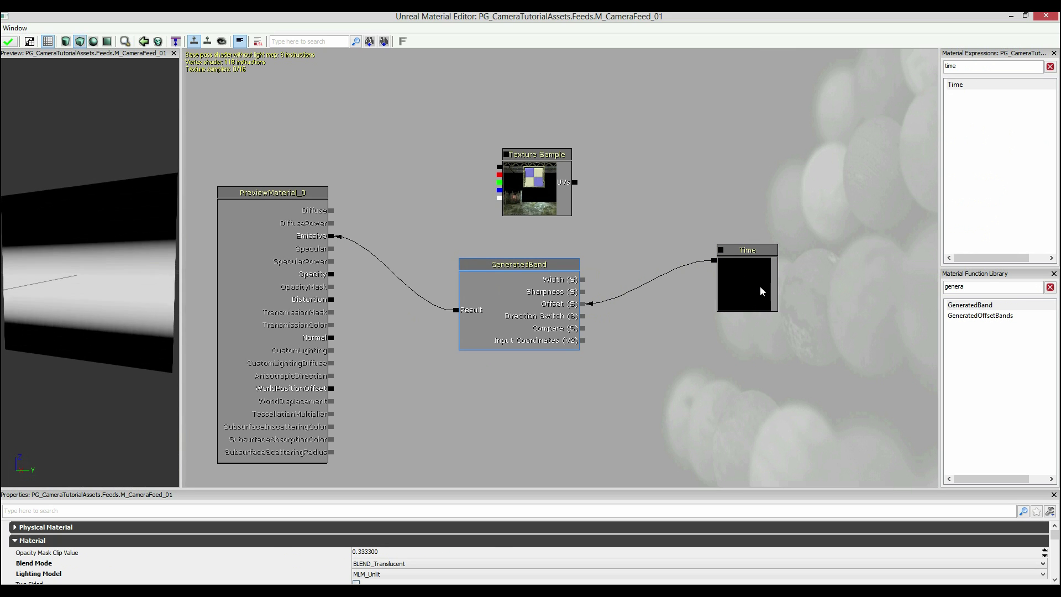
- Insert a Divide node between Time and GeneratedBand, with Time in A and the result feeding Offset
drag(760, 289, 810, 221)
click(719, 290)
key(d)
click(675, 253)
ctrl+drag(686, 280, 667, 234)
drag(762, 193, 720, 226)
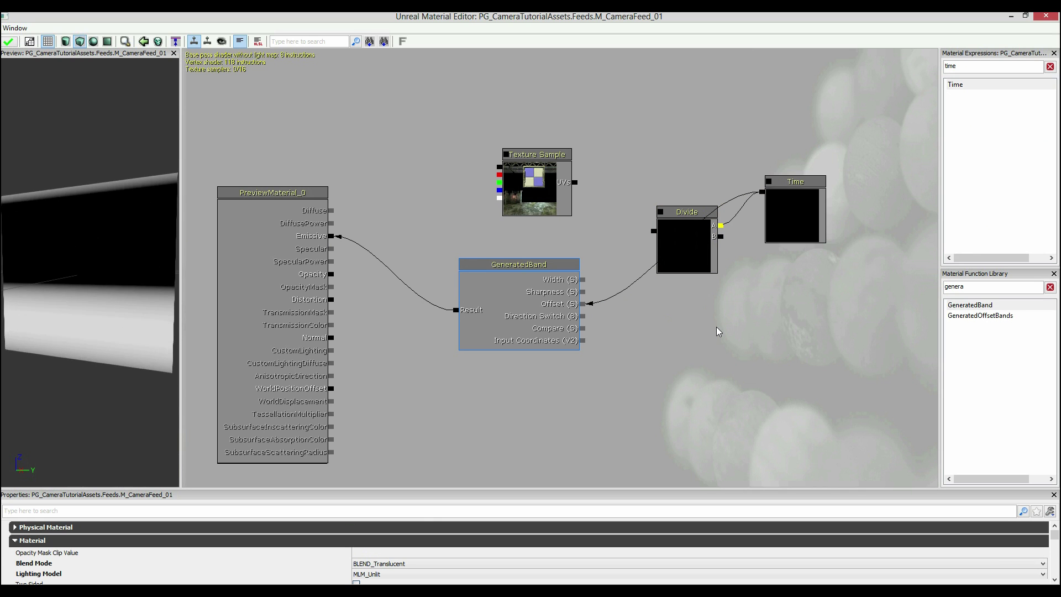
drag(654, 232, 584, 305)
- Add a constant with value 4 and connect it to the Divide node's B input
key(1)
click(791, 279)
drag(788, 295, 721, 237)
click(824, 325)
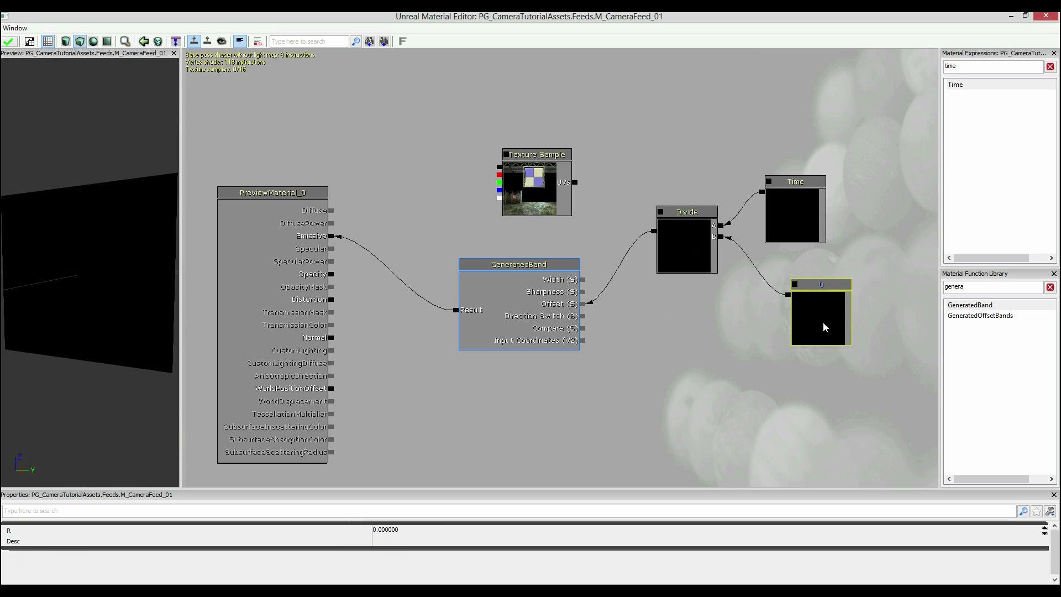
click(438, 532)
text(4)
key(Return)
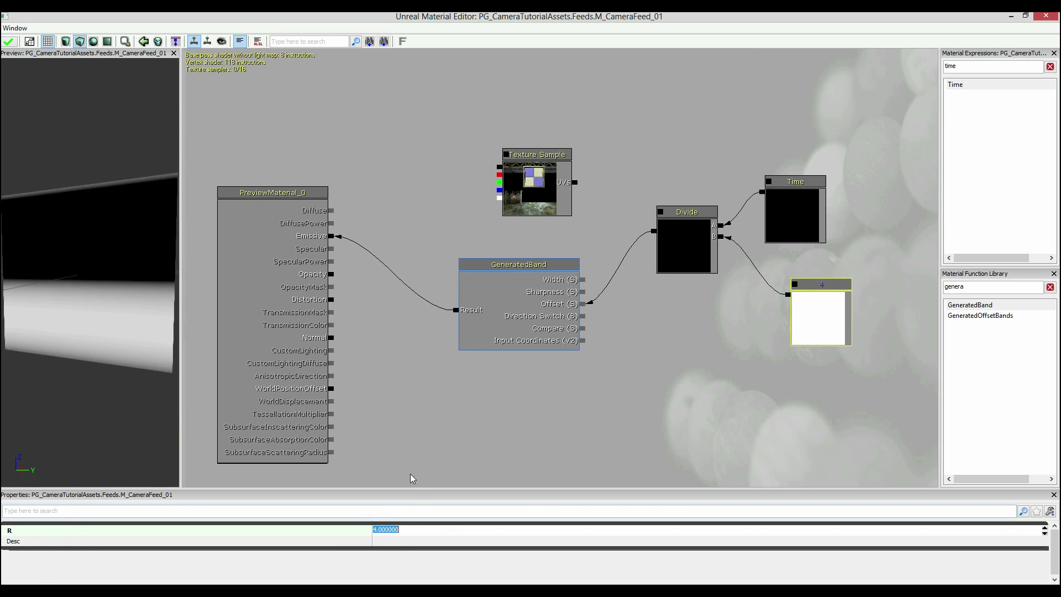
- Move the GeneratedBand, Divide, Time and constant nodes together, farther away from the material node
click(567, 187)
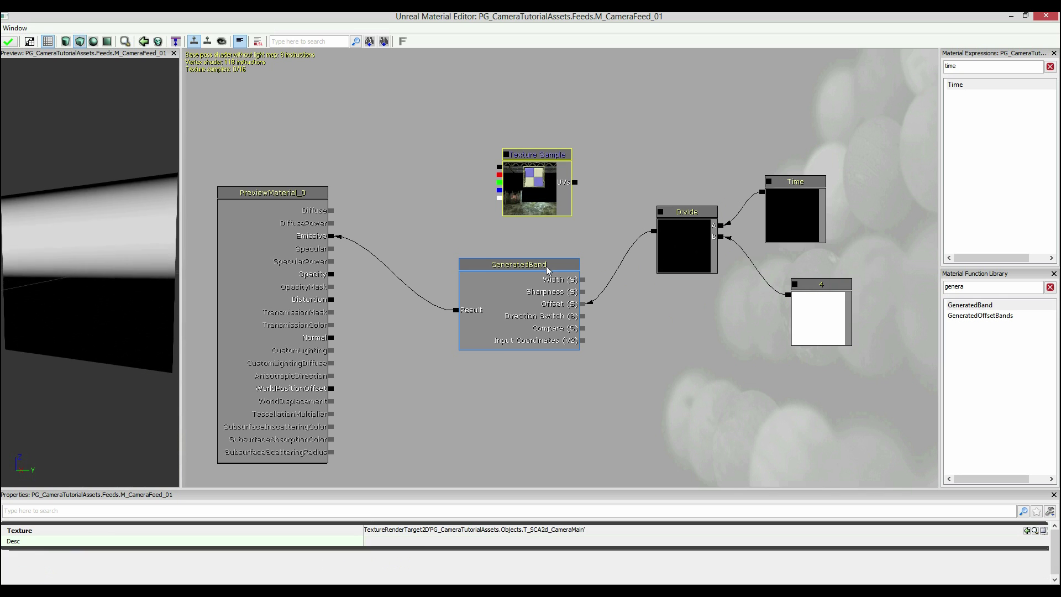
drag(760, 373, 760, 367)
mouse_move(864, 441)
ctrl+alt+mouse_down()
mouse_move(624, 363)
mouse_move(498, 244)
mouse_move(497, 218)
ctrl+alt+mouse_up()
ctrl+drag(541, 299, 612, 333)
click(616, 261)
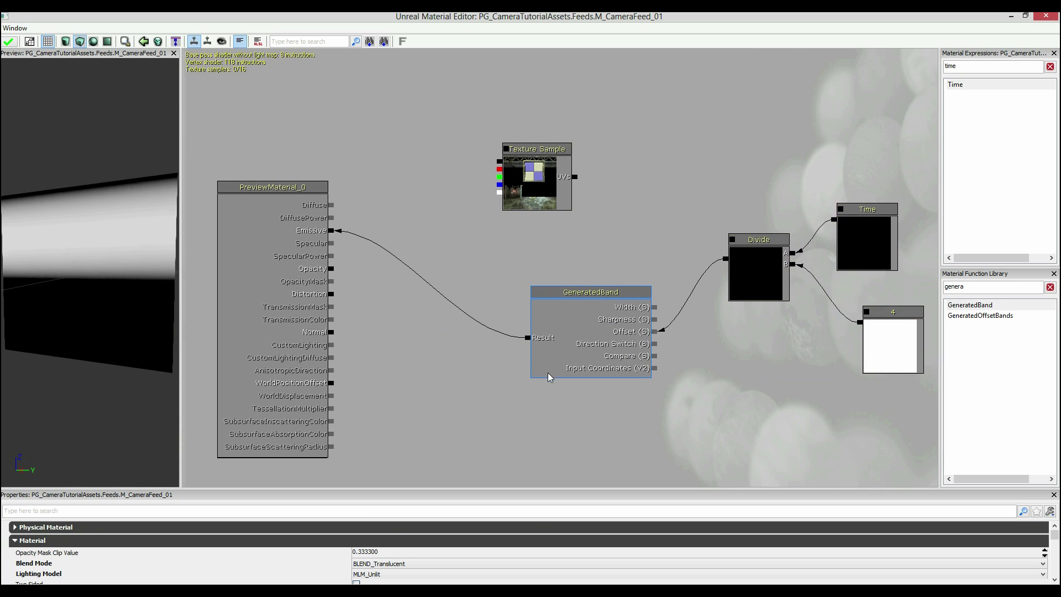
- Place an Add node between the material node and GeneratedBand
drag(527, 381, 520, 353)
key(a)
click(453, 293)
ctrl+drag(483, 302, 453, 307)
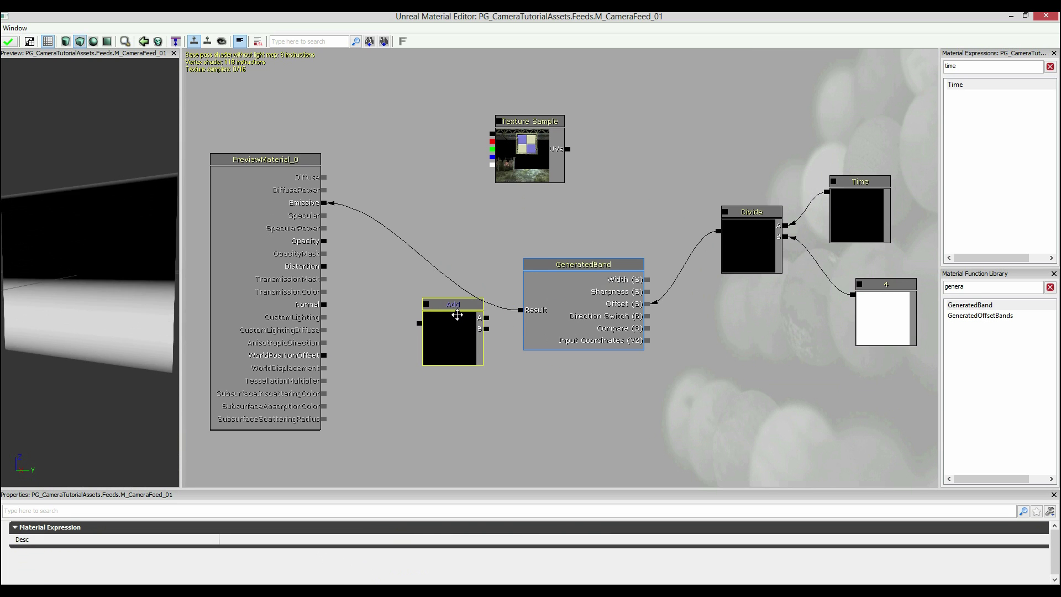
drag(524, 313, 556, 244)
click(564, 338)
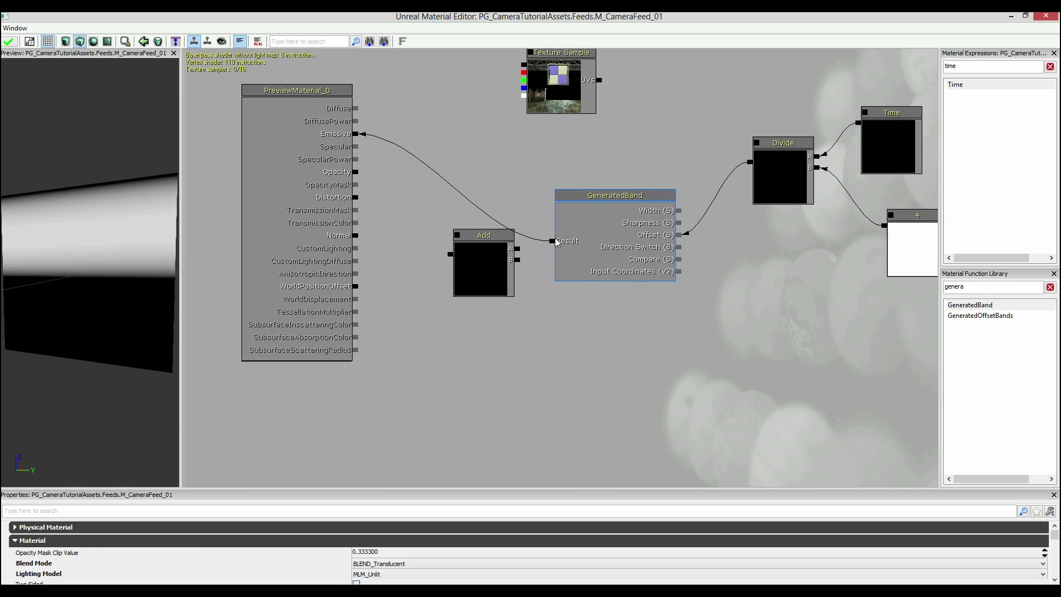
- Connect the Texture Sample to Emissive and GeneratedBand's Result to Opacity, and move the Add node clear of the wire
drag(511, 93, 370, 178)
drag(558, 286, 369, 220)
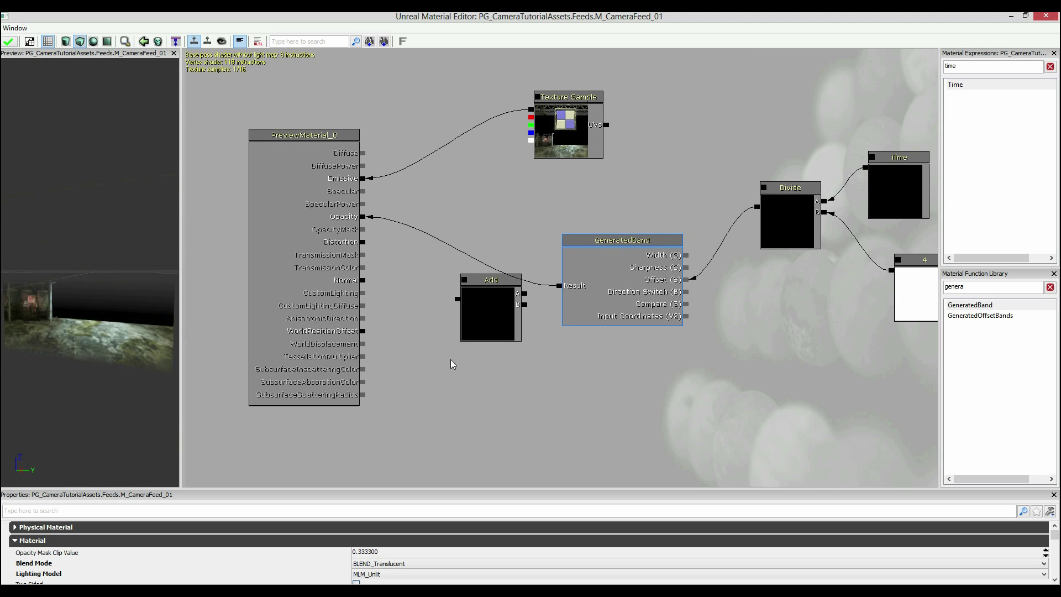
drag(490, 321, 458, 344)
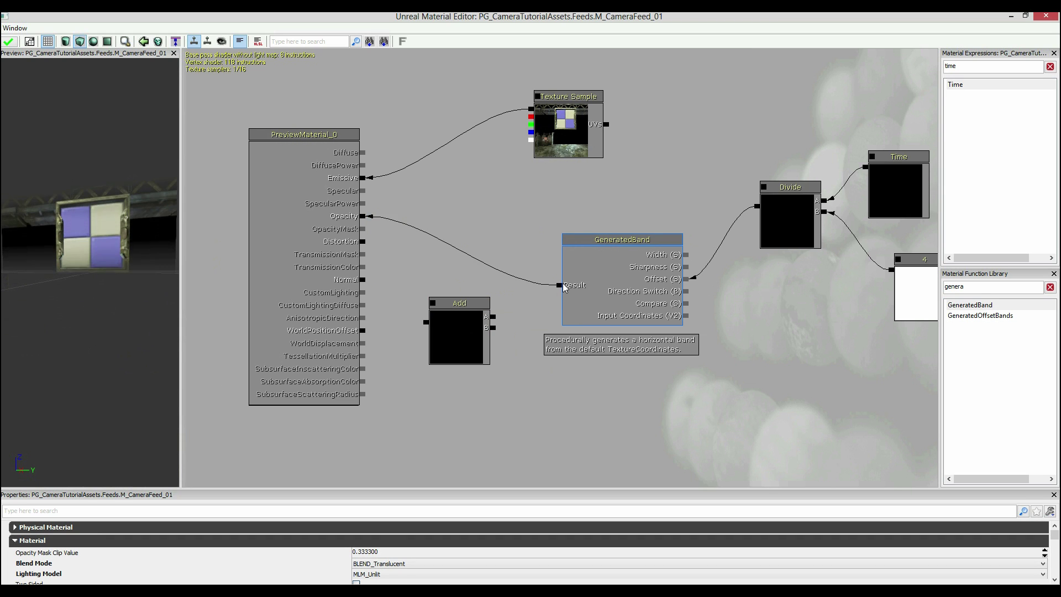
drag(590, 343, 529, 341)
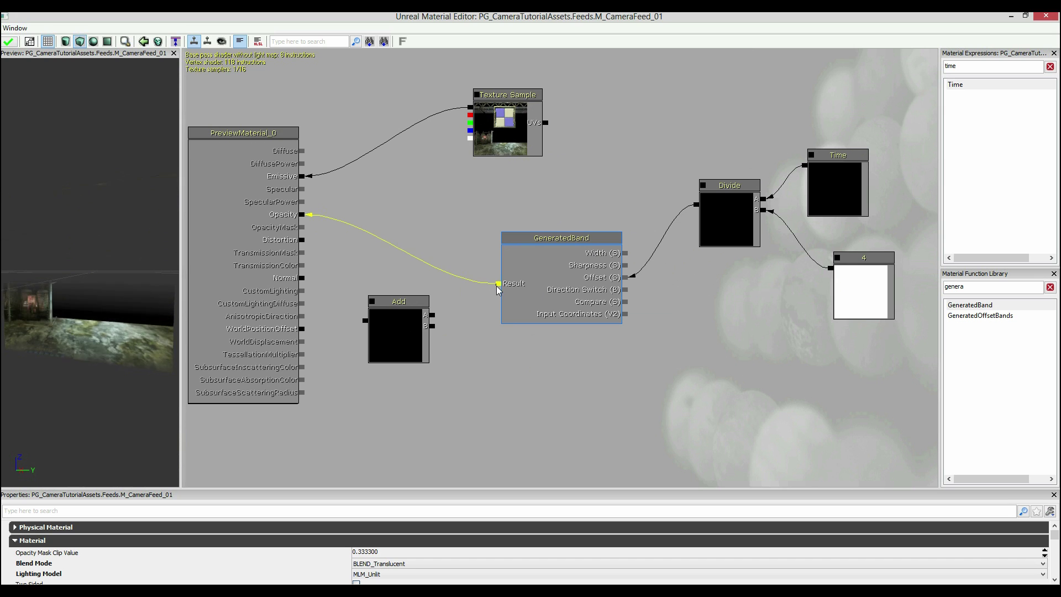
- Connect GeneratedBand's Result to the Add node's A input and a new constant to its B input
drag(499, 287, 433, 317)
drag(491, 386, 499, 351)
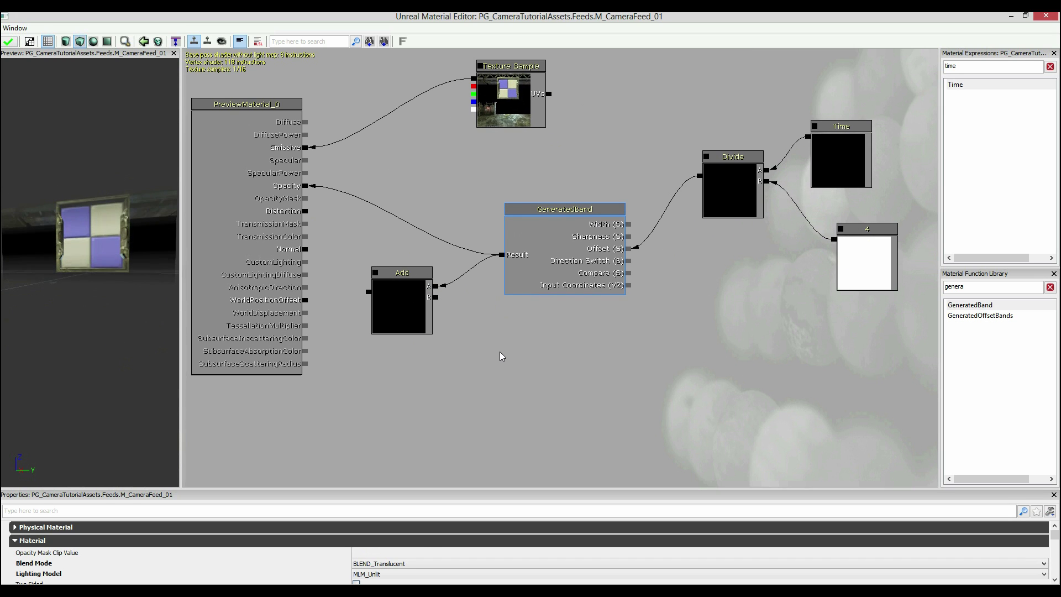
click(500, 352)
click(484, 333)
click(502, 369)
drag(498, 365, 439, 303)
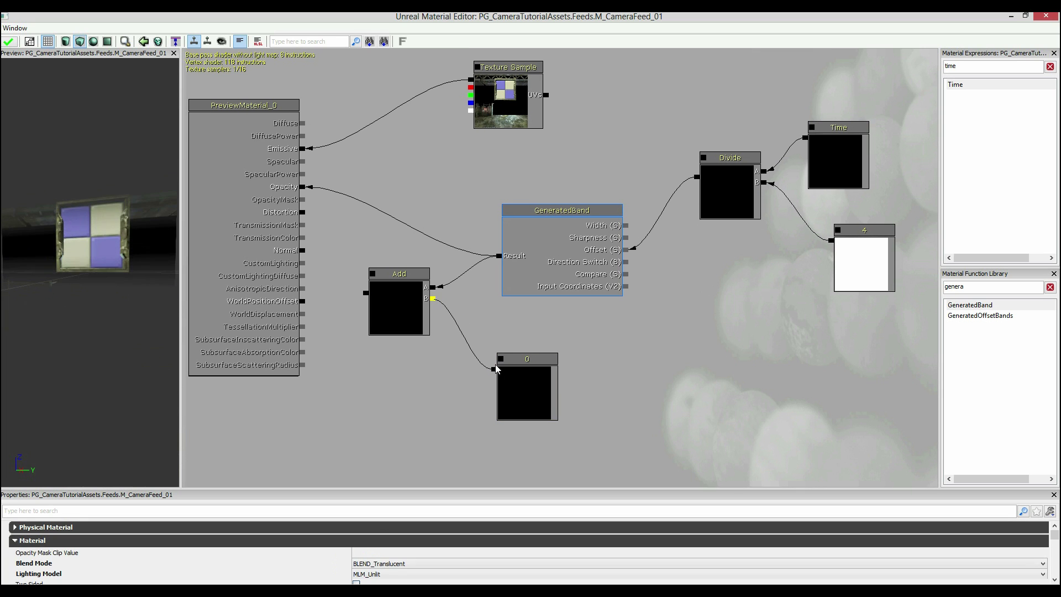
- Set the Add node's constant to 0.8 and connect the Add output to Opacity
click(523, 390)
click(405, 531)
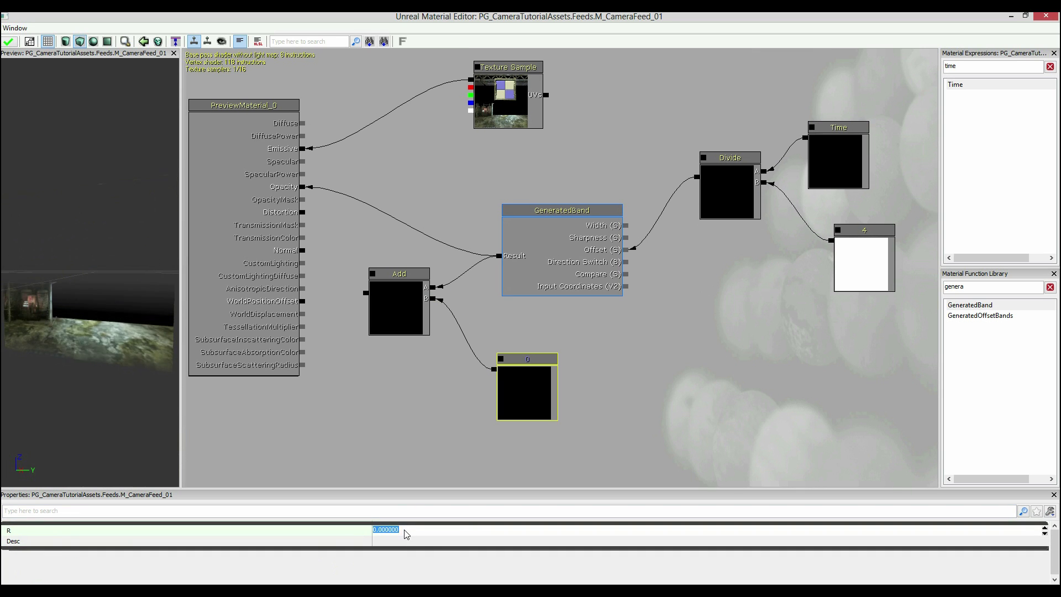
text(0.8)
drag(366, 293, 309, 191)
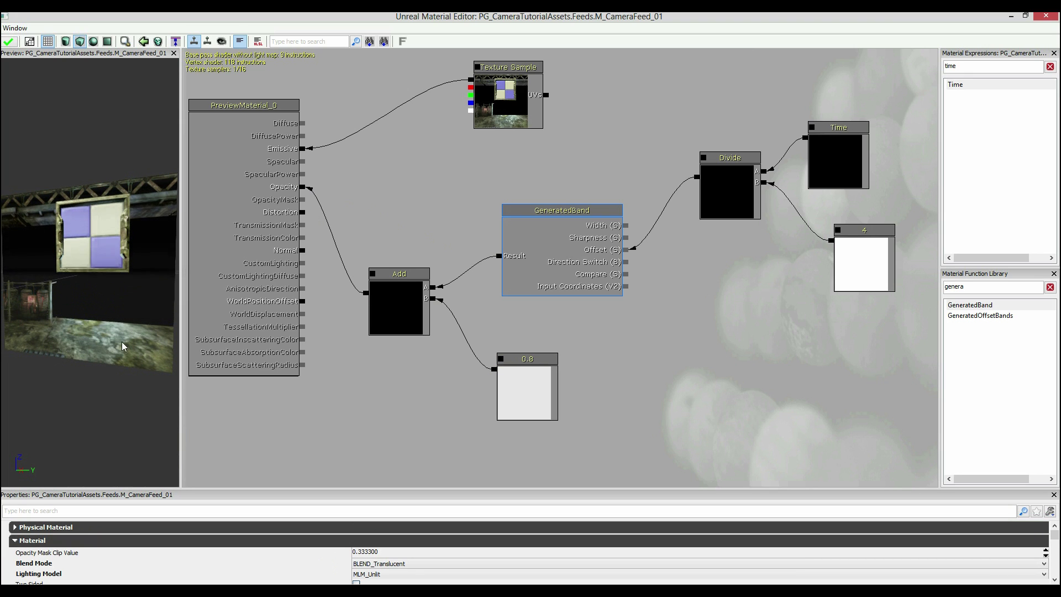
- Move all expression nodes away from the material node to make room beside the Opacity input
scroll(334, 381, down, 2)
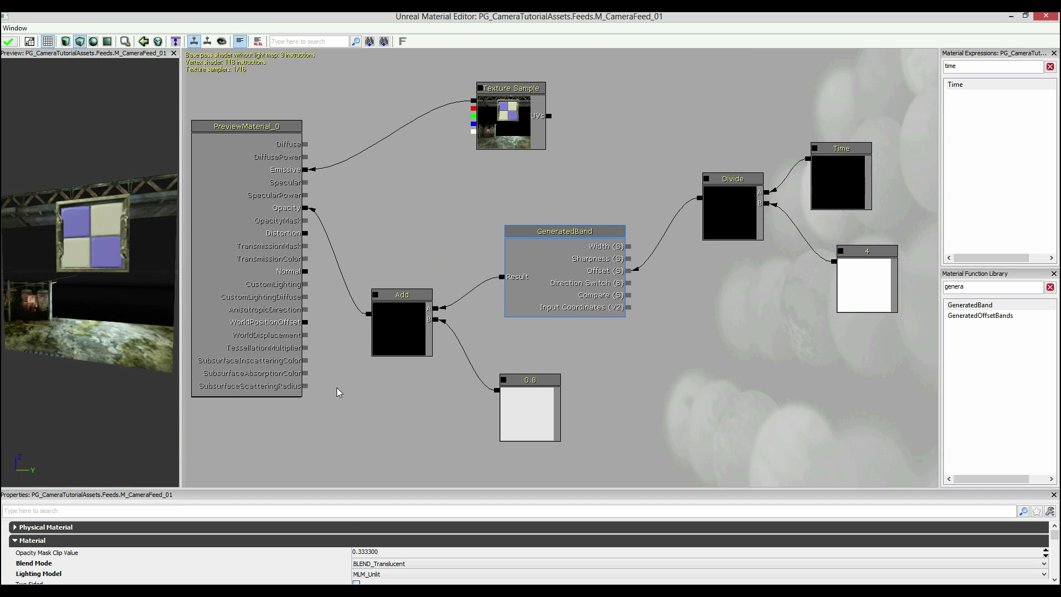
ctrl+alt+drag(810, 457, 329, 123)
ctrl+drag(374, 271, 445, 253)
click(442, 249)
- Insert a ConstantClamp node between the Add node and the material's Opacity input, keeping its default limits
double_click(965, 70)
text(clamp)
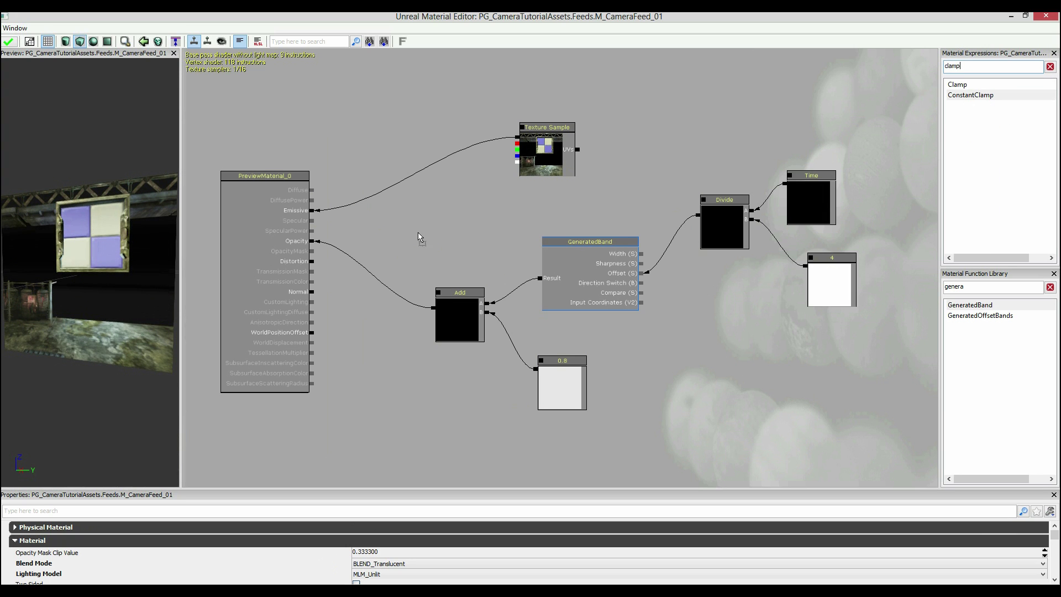
drag(352, 283, 342, 271)
ctrl+drag(360, 296, 360, 324)
drag(434, 307, 313, 242)
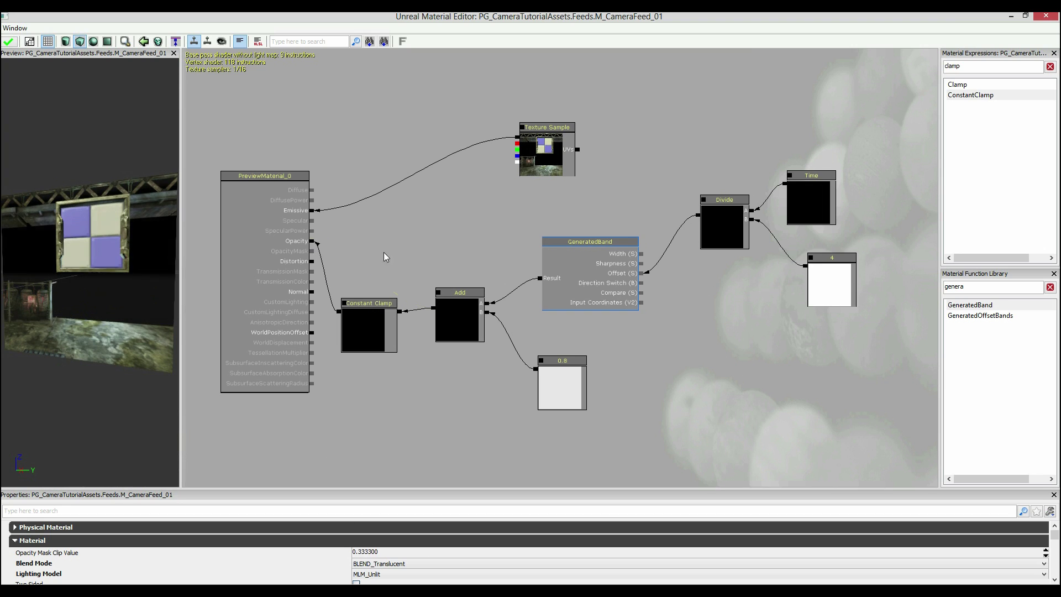
click(368, 326)
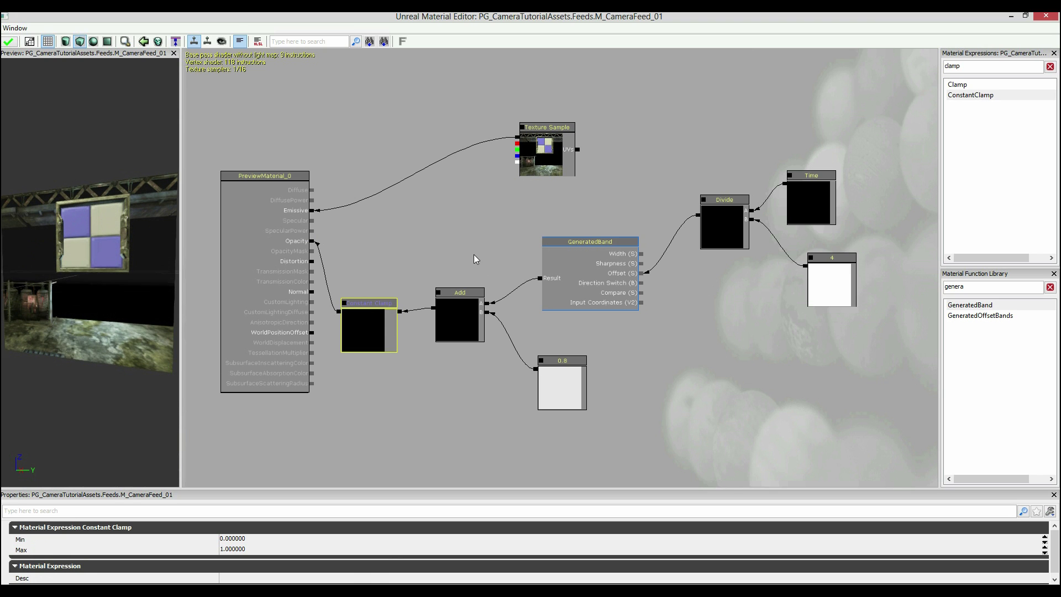
click(364, 248)
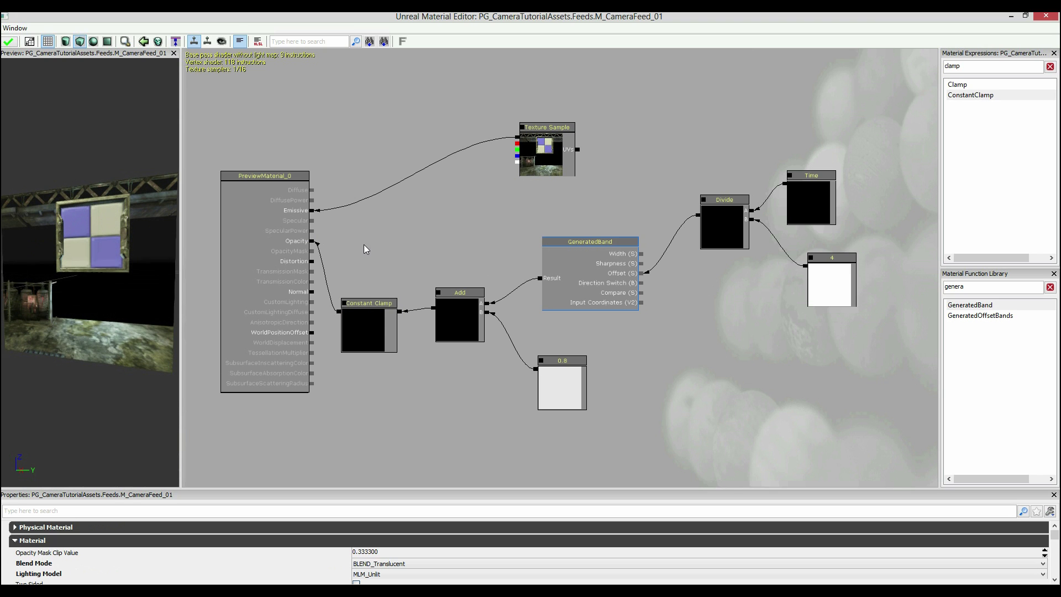
- Apply the changes to M_CameraFeed_01 and close the Material Editor
click(9, 49)
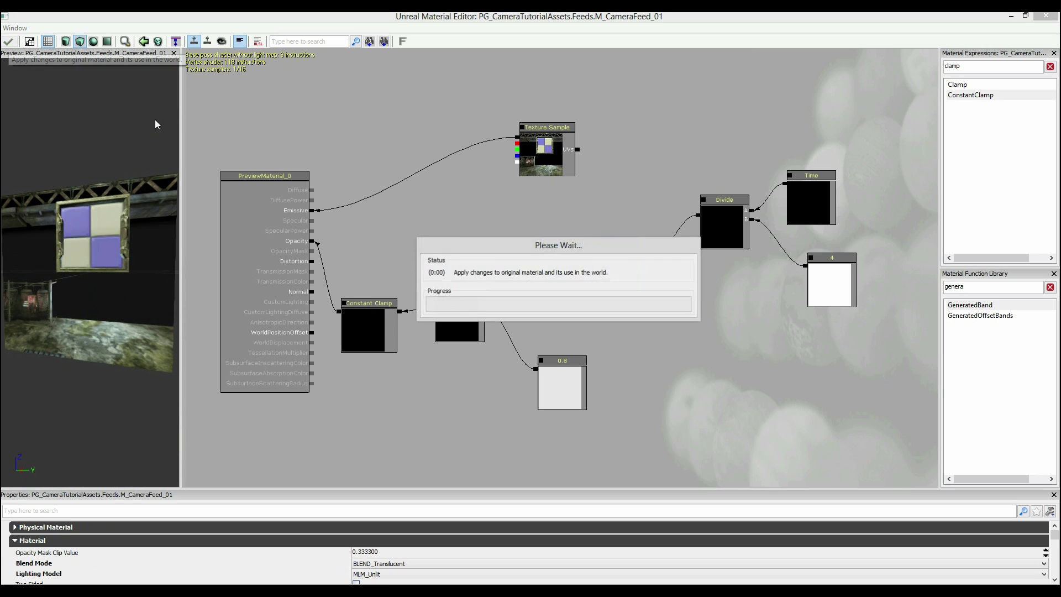
click(1046, 16)
click(780, 362)
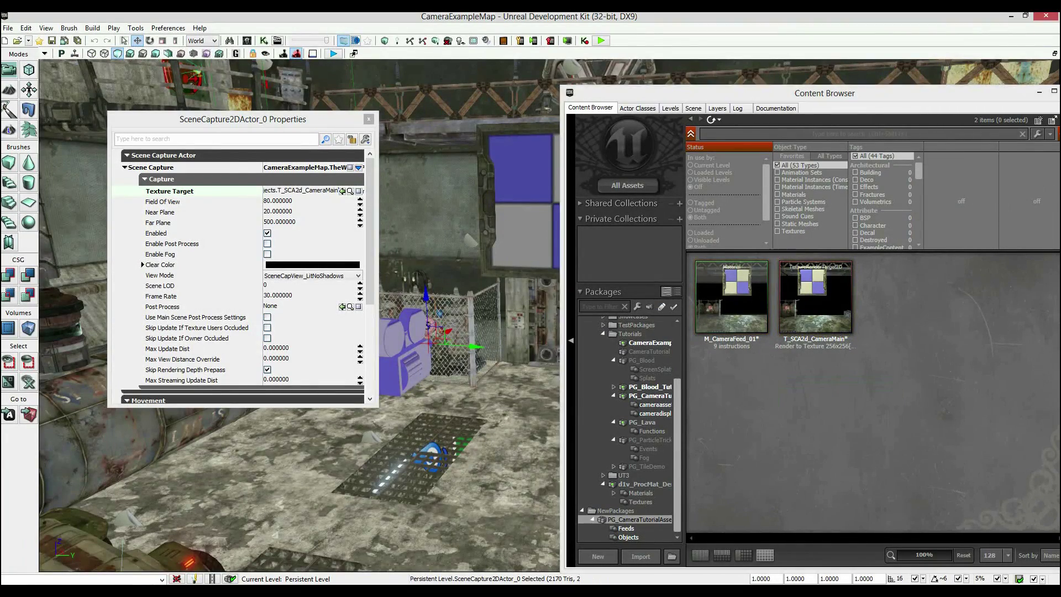
- Assign M_CameraFeed_01 to the display screen above the hangar door and clear the Content Browser from the viewport
right_drag(489, 326, 500, 307)
click(745, 269)
drag(724, 289, 524, 267)
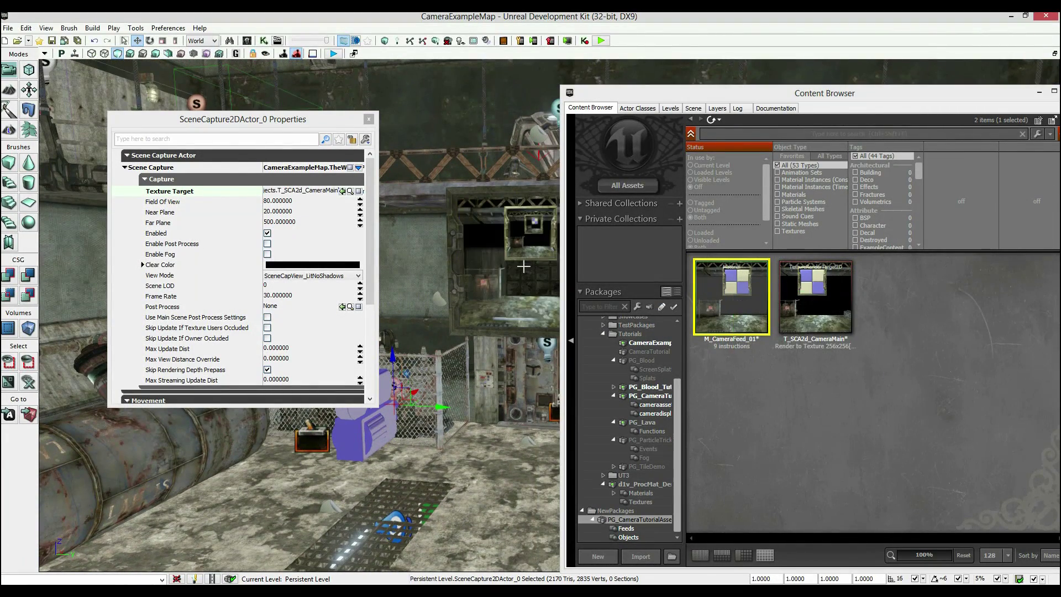
drag(1007, 97, 713, 99)
click(777, 87)
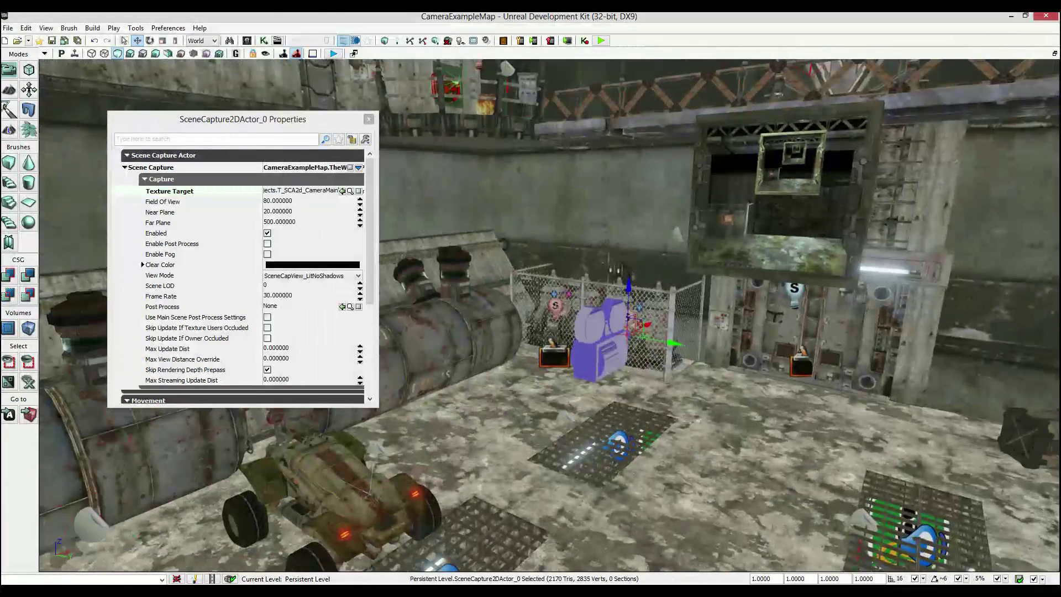
- Tilt the SceneCapture2DActor so it aims down at the hangar floor
key(space)
right_drag(615, 316, 635, 317)
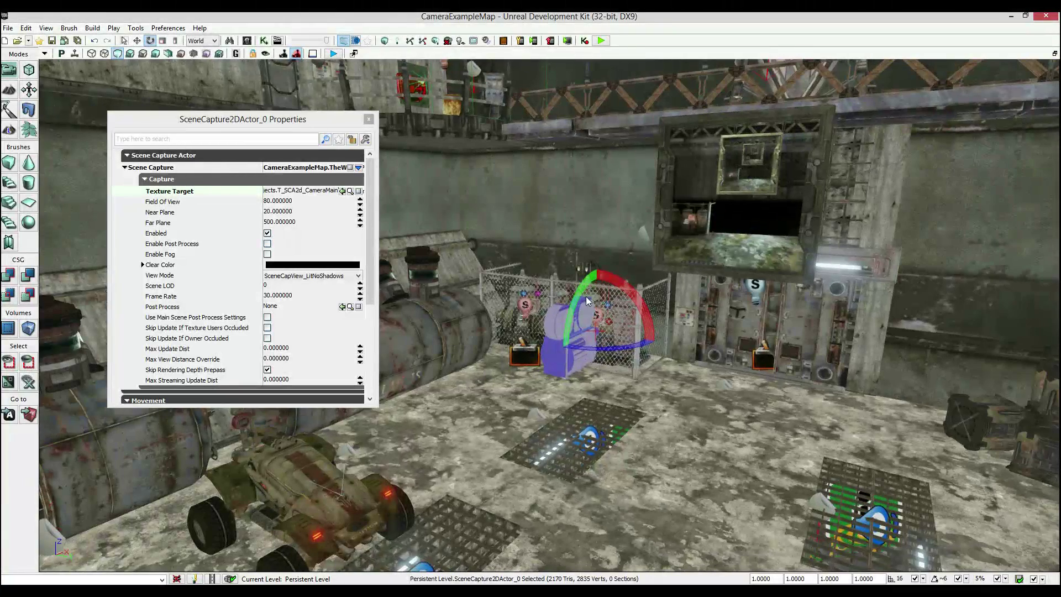
drag(585, 295, 594, 277)
key(space)
- Play the level from the hangar floor, check the camera feed on the screen above the door, and end the preview
right_click(676, 475)
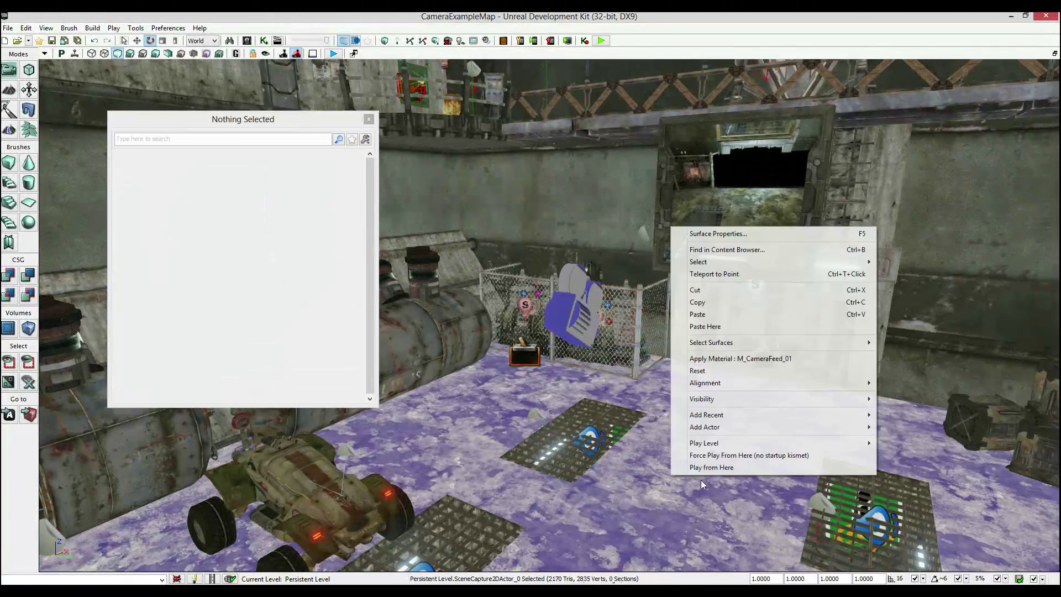
click(708, 468)
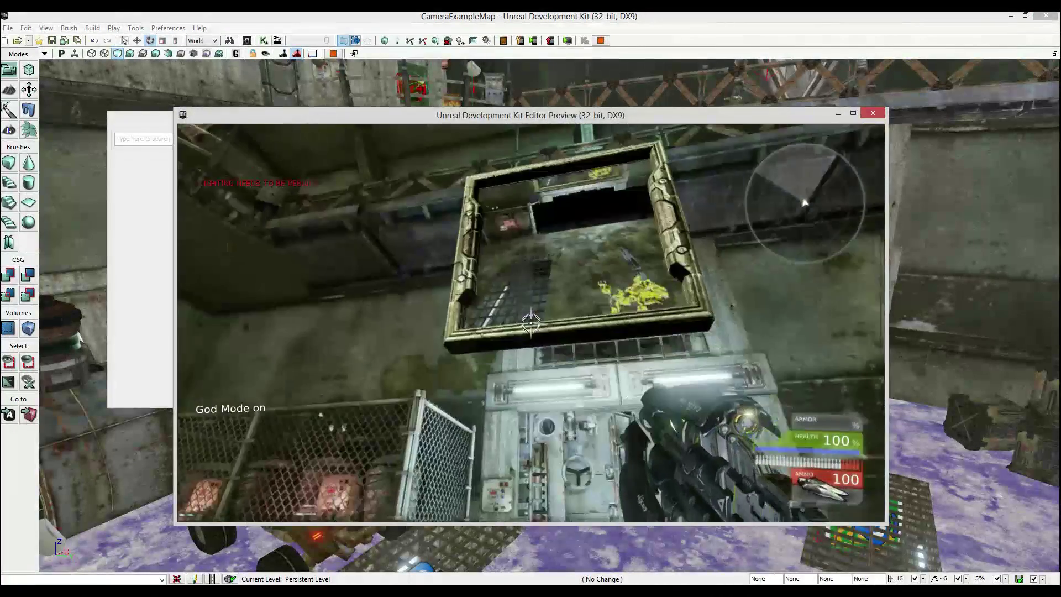
key(w)
key(s)
key(w)
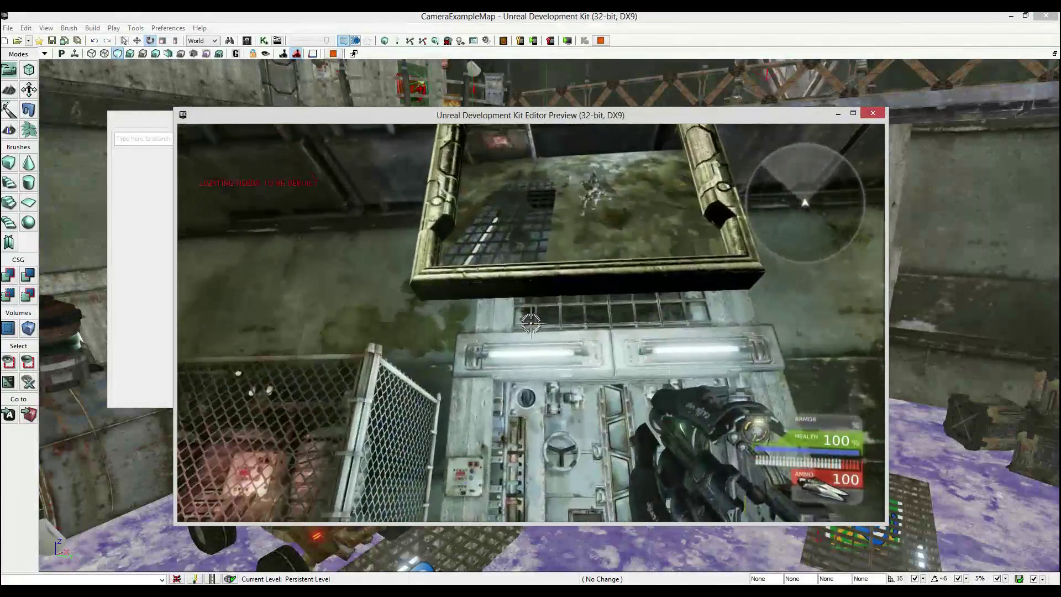
key(w)
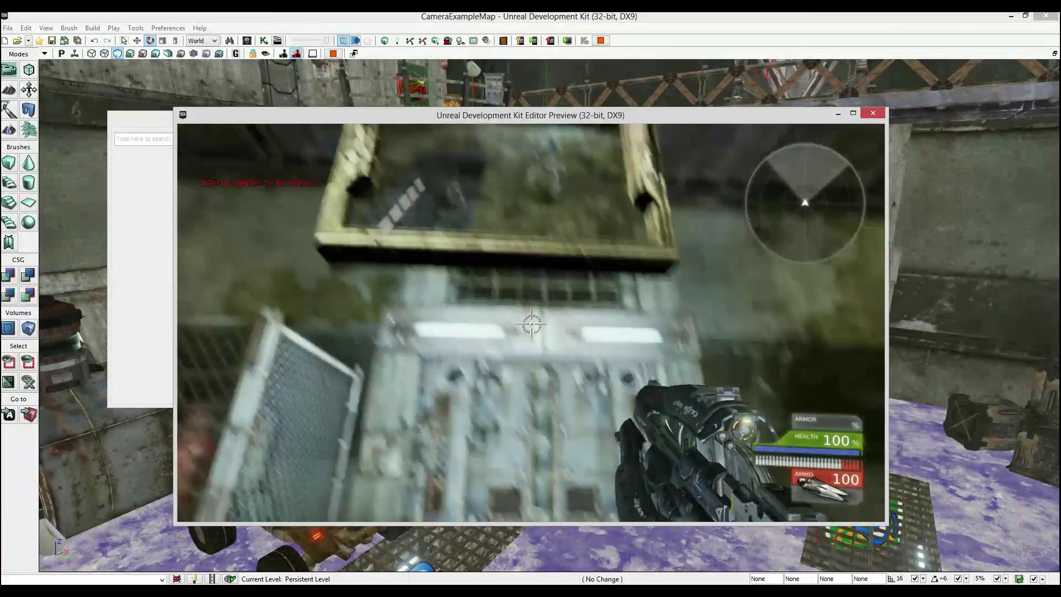
click(531, 325)
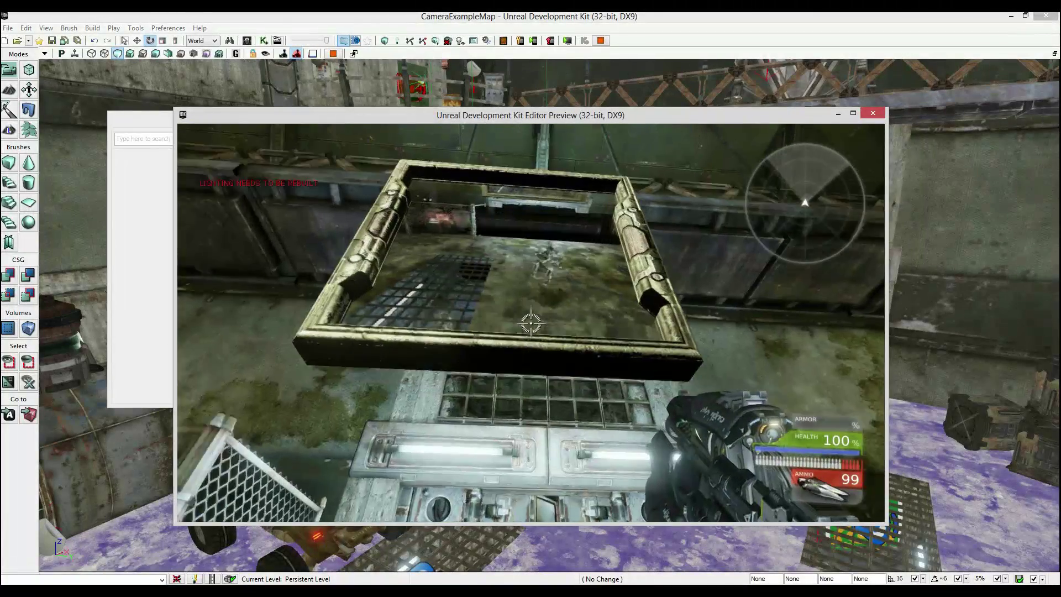
key(Escape)
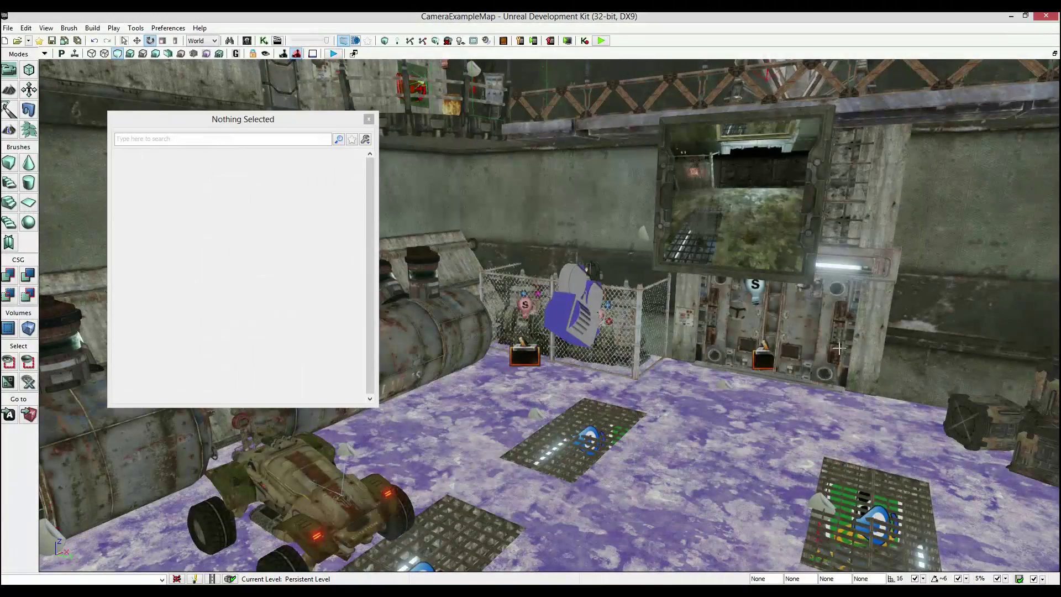
- Set the Far Plane of the SceneCapture2DActor to 2048
click(550, 331)
key(w)
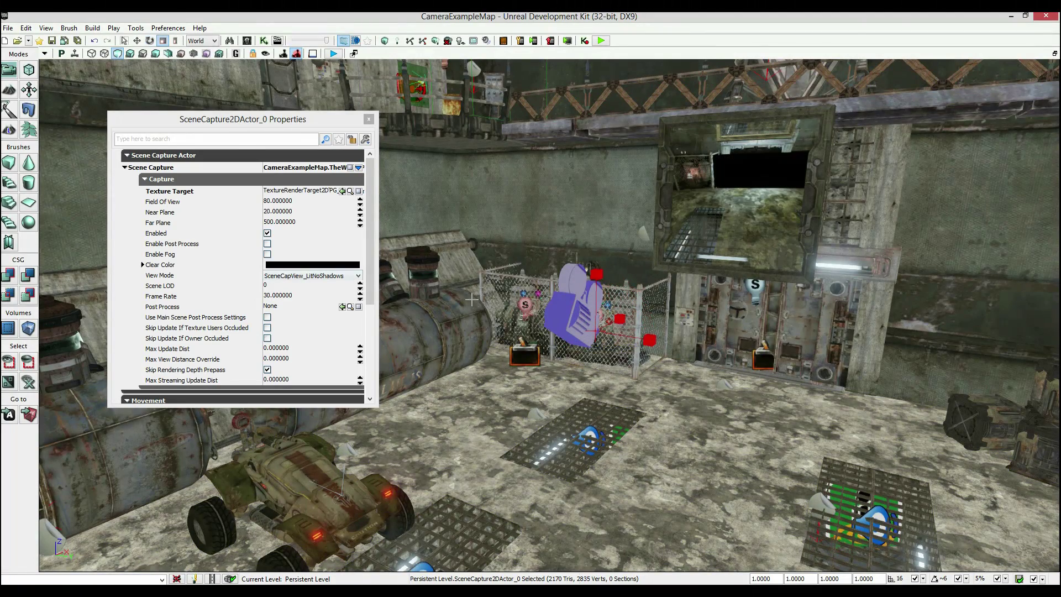
click(282, 201)
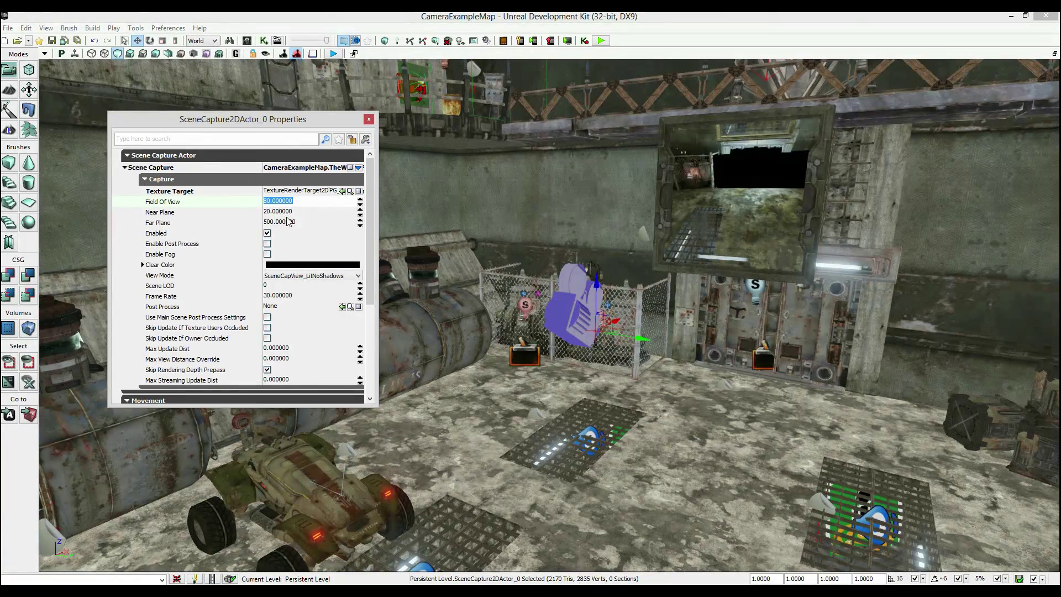
click(271, 222)
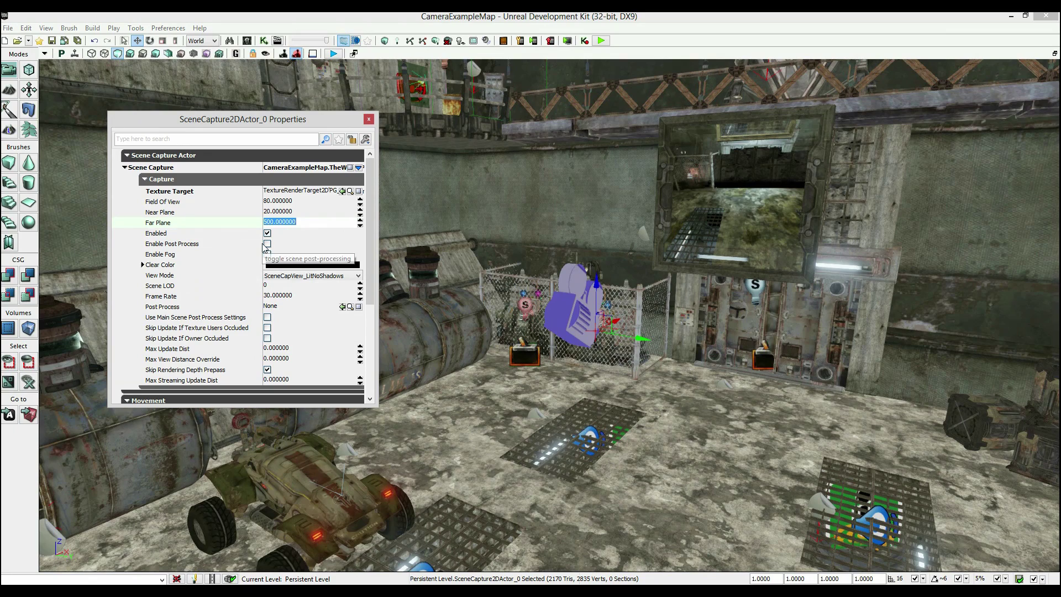
text(2048)
key(Return)
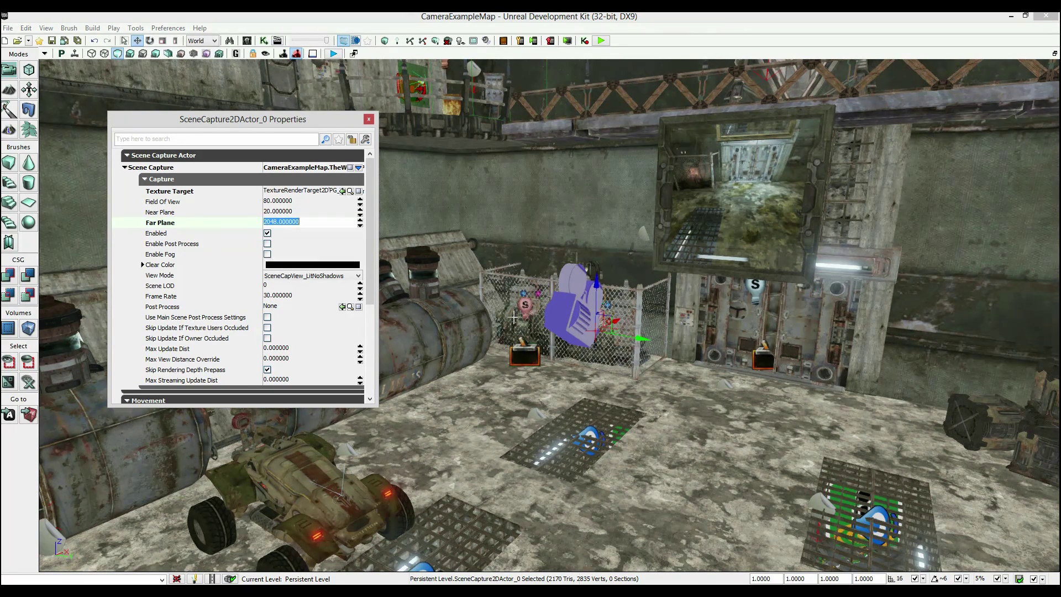
- Try Far Plane values of 100, 2000 and 1024 to compare how far the capture renders
text(100)
key(Return)
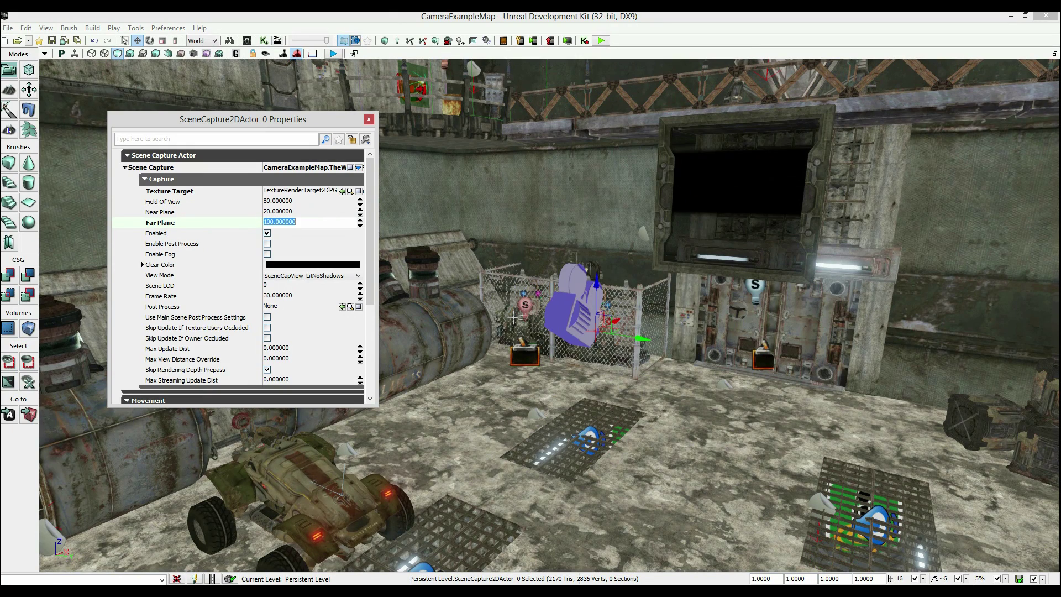
text(2000)
key(Return)
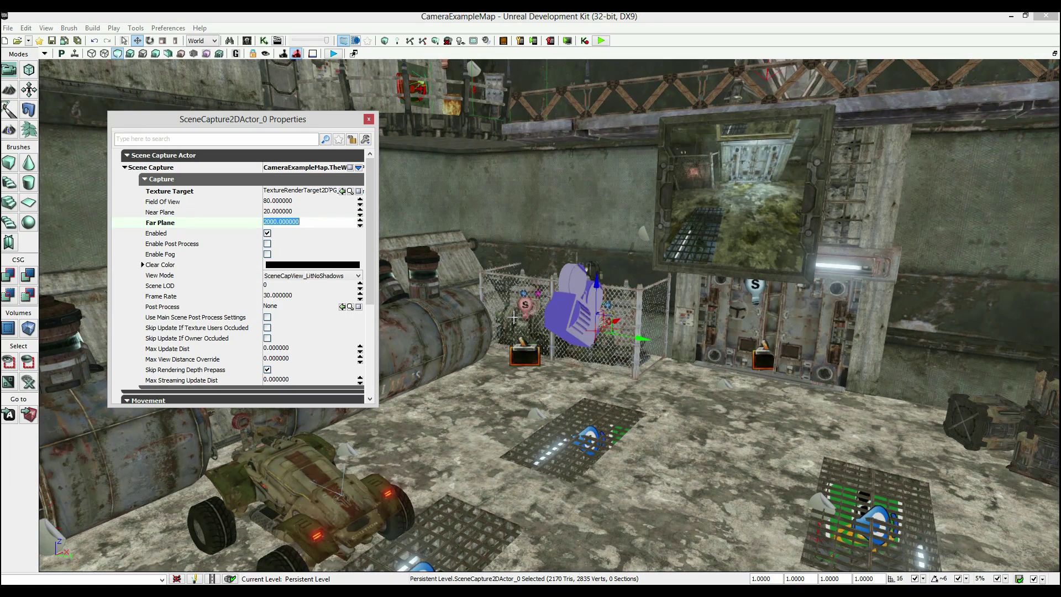
text(1024)
key(Return)
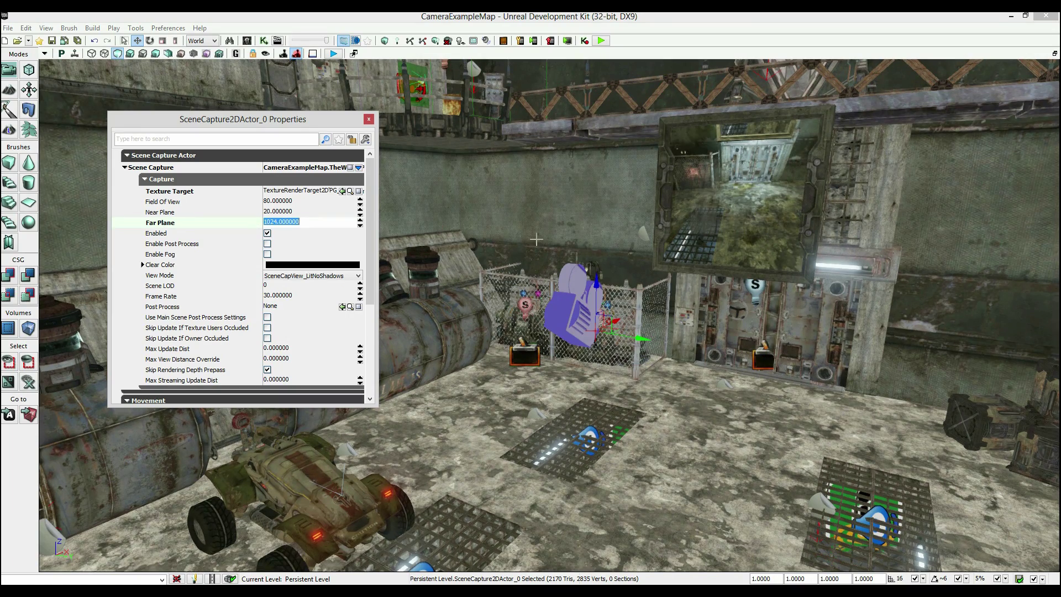
- Set the capture's View Mode to SceneCapView_Lit and enable Use Main Scene Post Process Settings
mouse_move(565, 351)
right_down()
mouse_move(522, 352)
mouse_move(602, 341)
mouse_move(578, 352)
right_up()
right_drag(389, 280, 384, 280)
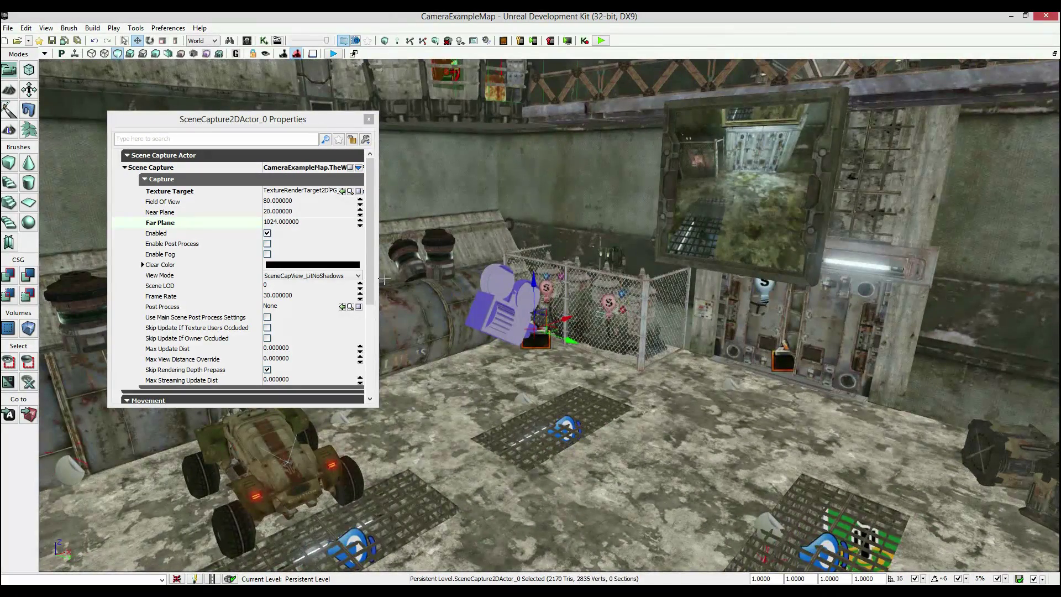
click(310, 276)
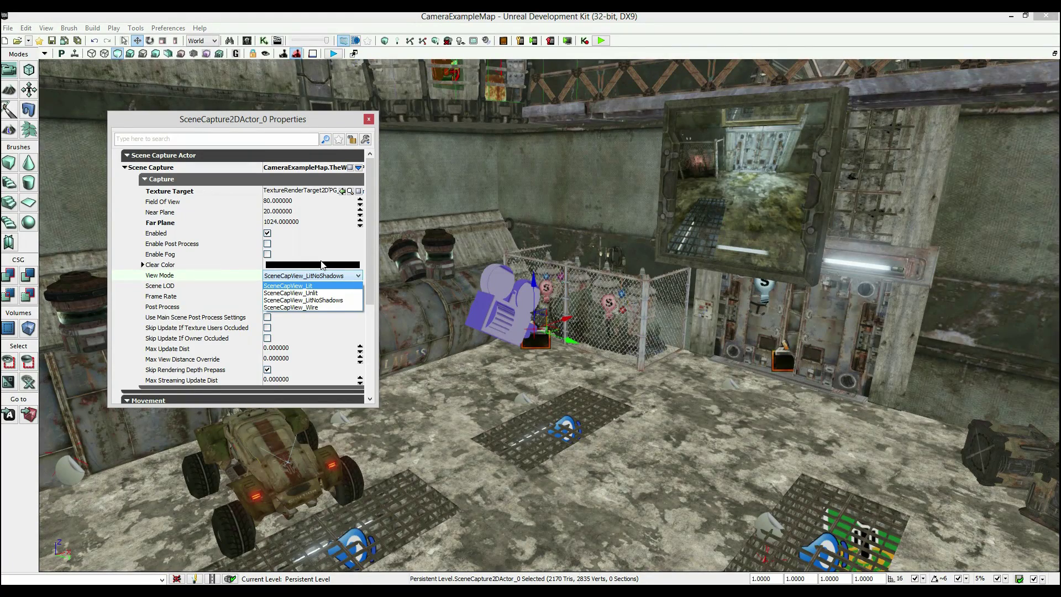
click(311, 277)
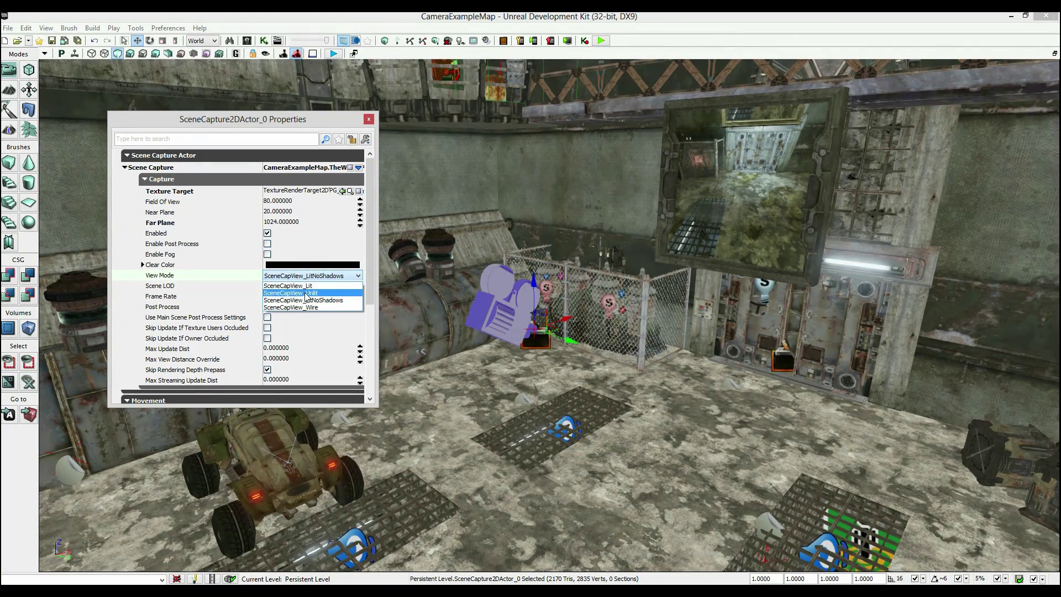
click(311, 276)
click(305, 287)
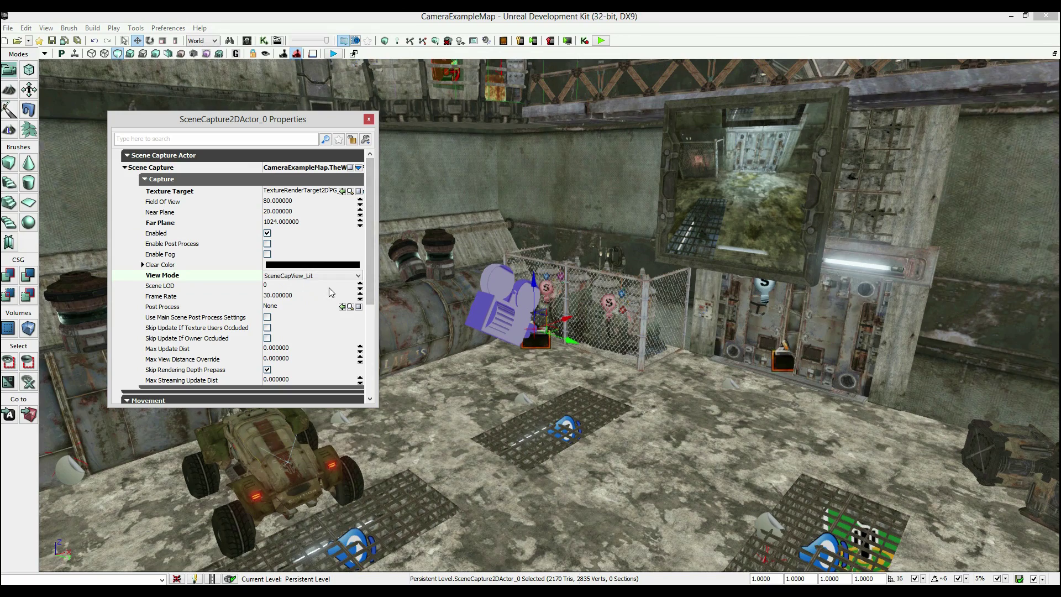
click(326, 274)
click(328, 274)
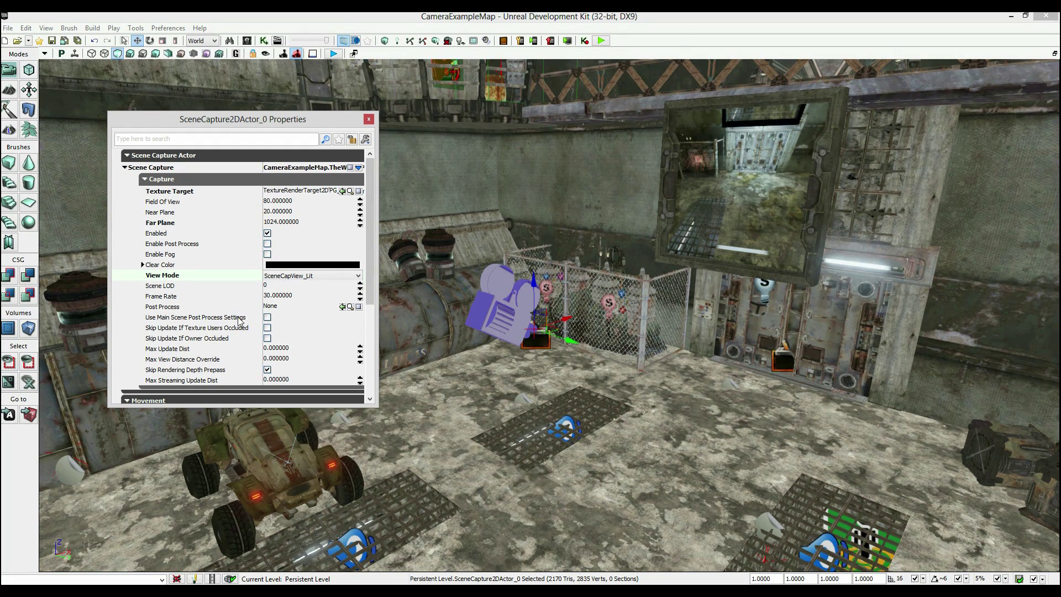
click(268, 318)
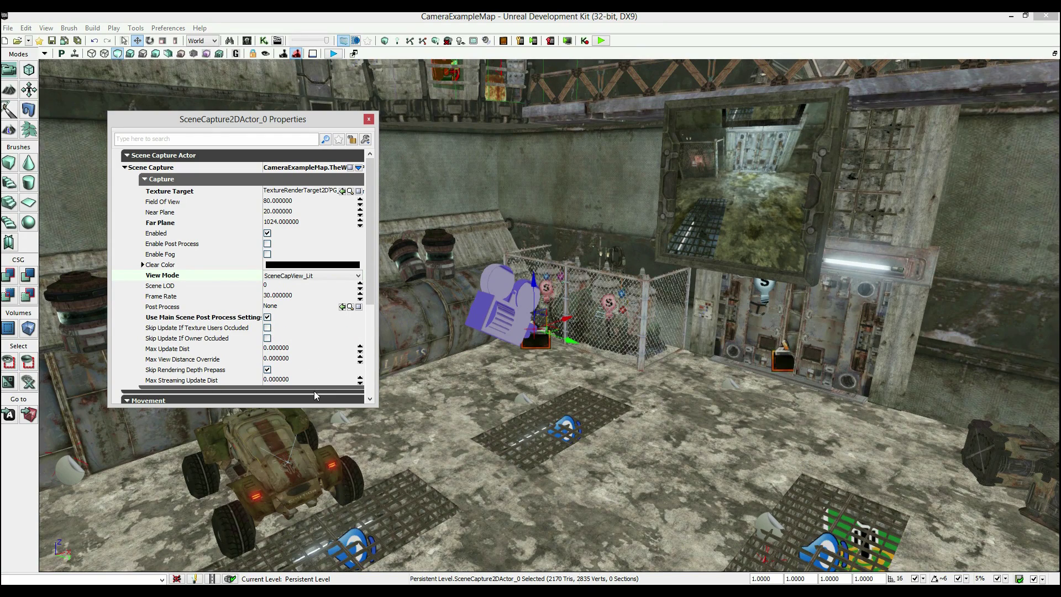
- Play the level from the hangar floor, walk around to examine the lit camera feed from several angles, and end the preview
click(540, 502)
right_click(573, 477)
click(596, 469)
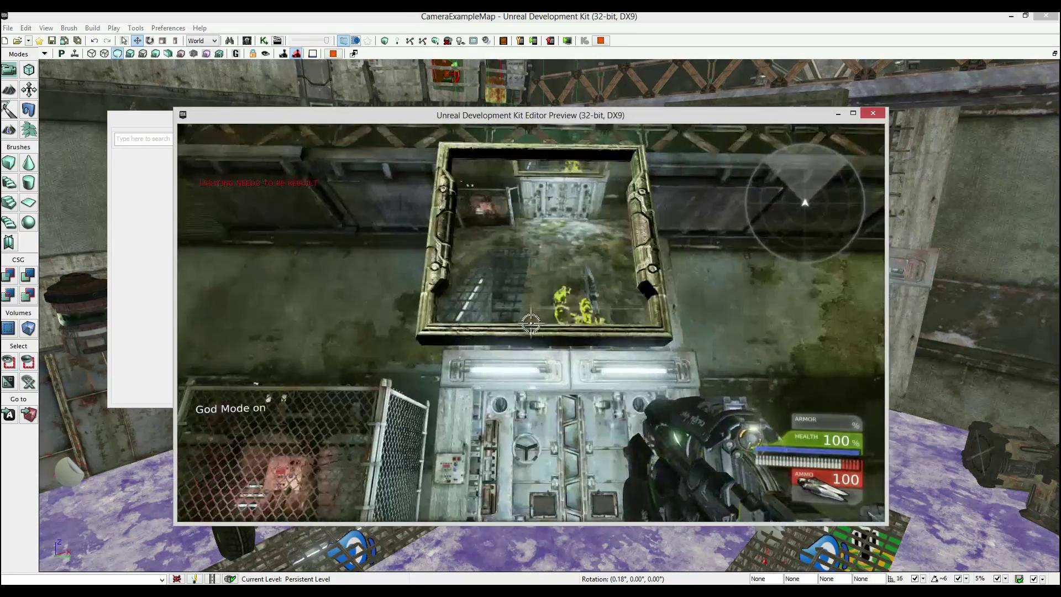
key(w)
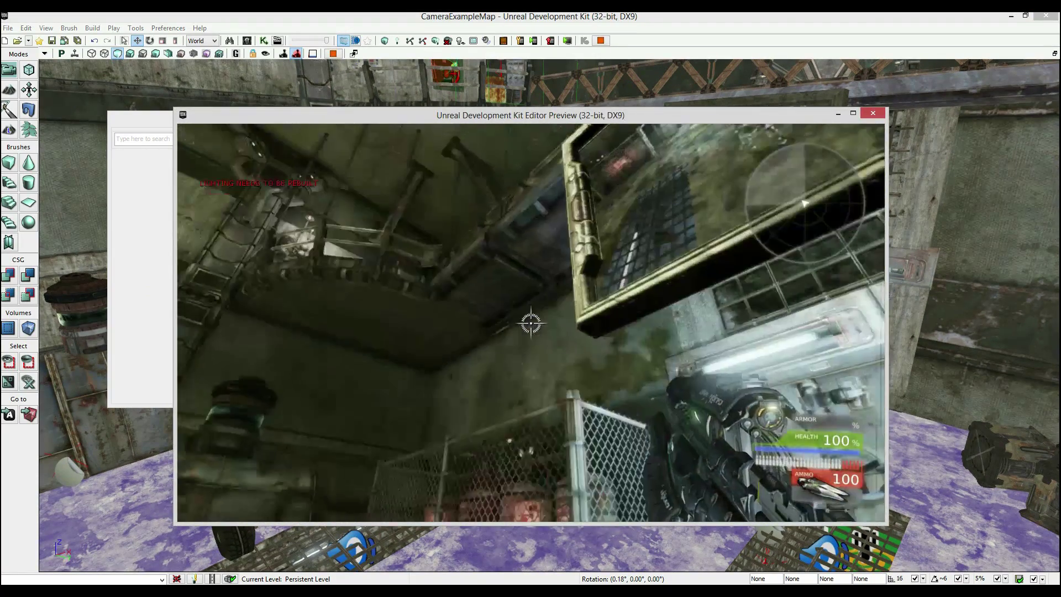
key(a)
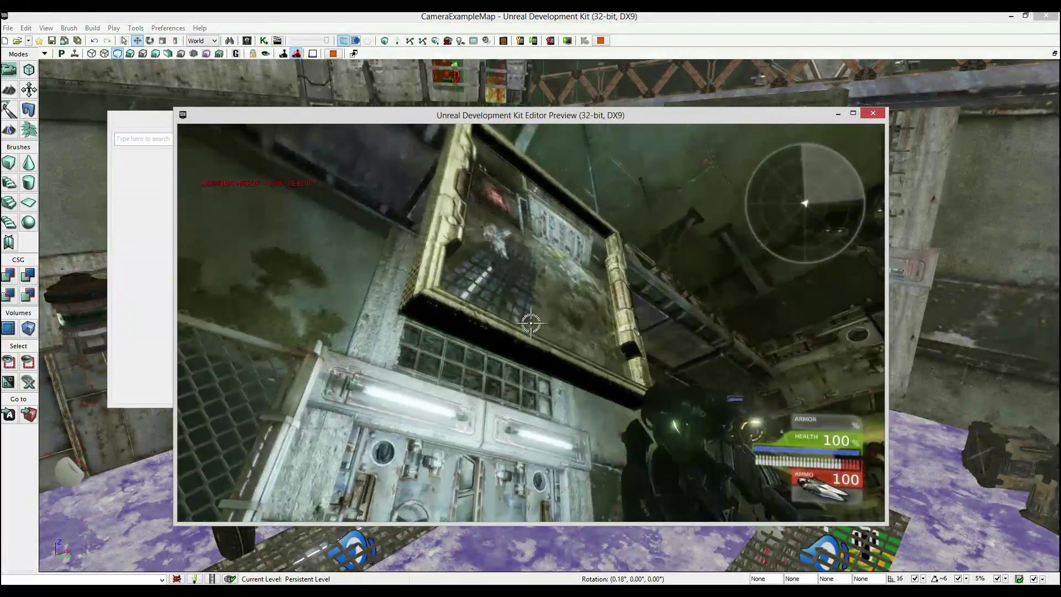
key(w)
key(s)
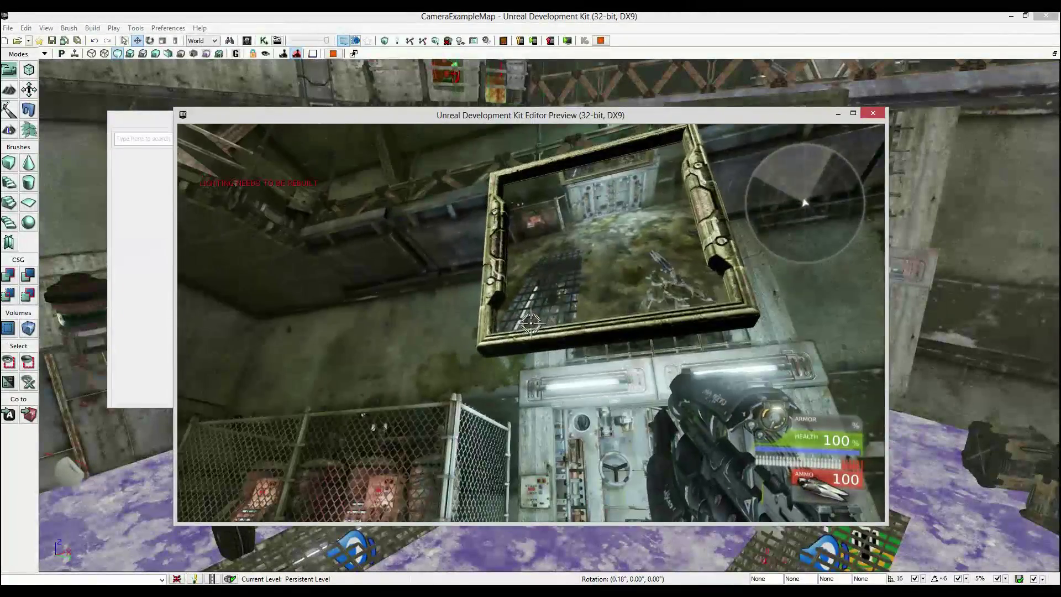
key(w)
key(s)
key(w)
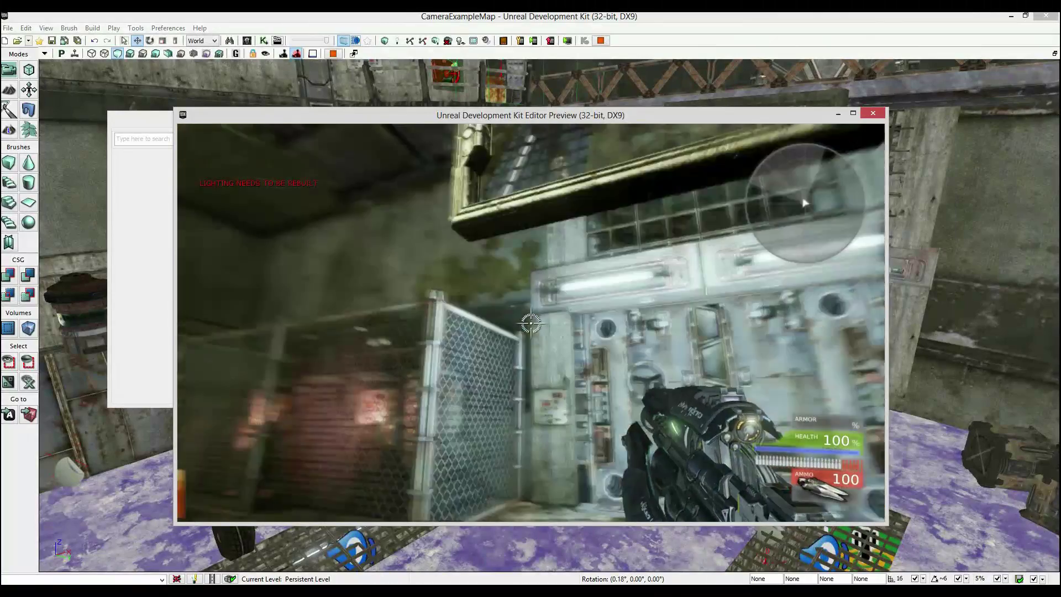
key(s)
key(Escape)
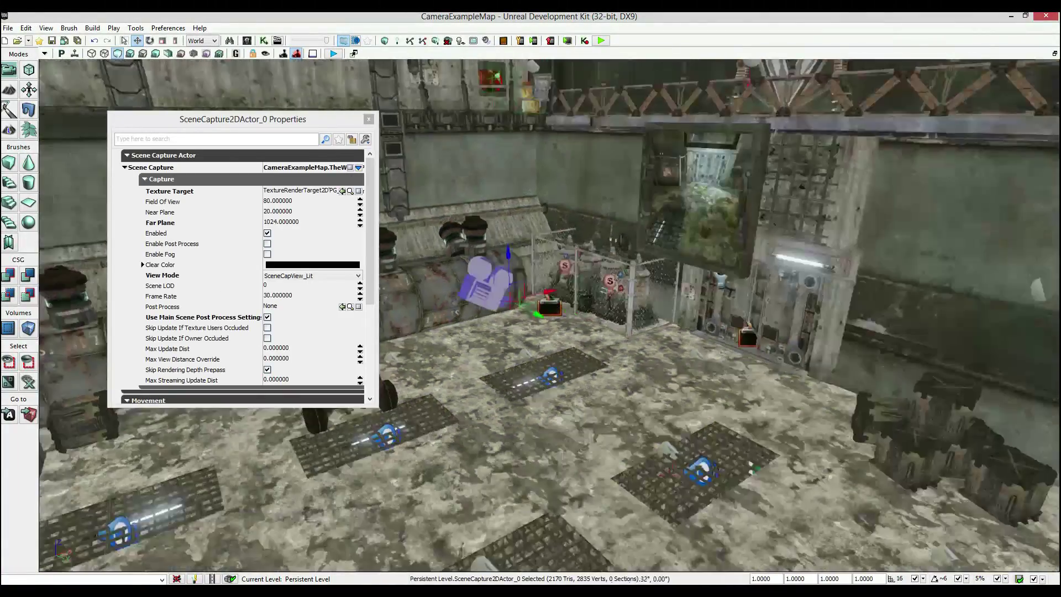
- Move the SceneCapture2DActor away from the fenced cage and raise it high along the wall above the tanks
key(s)
right_drag(642, 328, 580, 310)
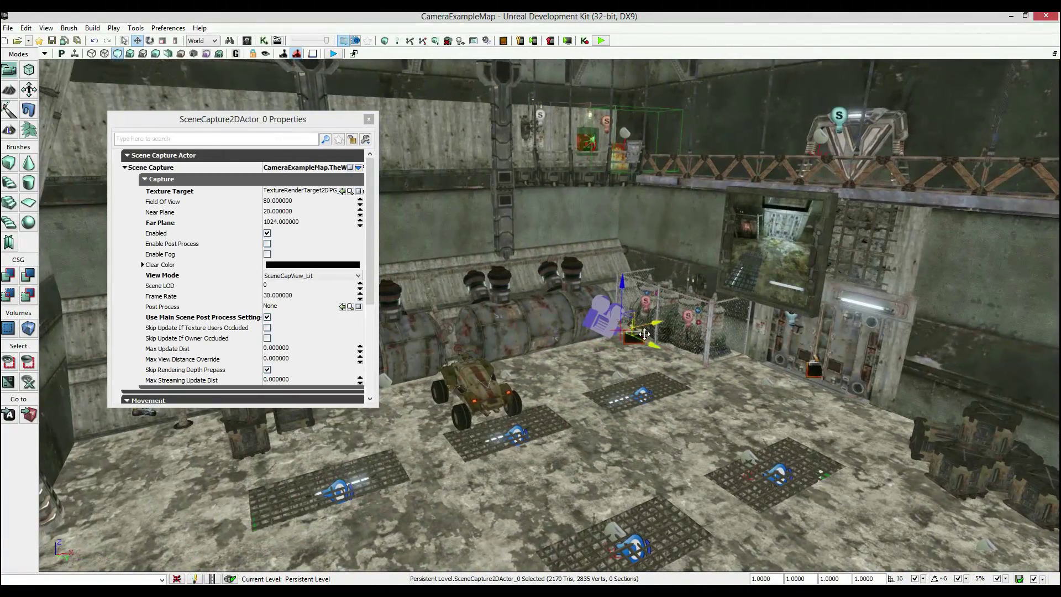
drag(644, 331, 468, 308)
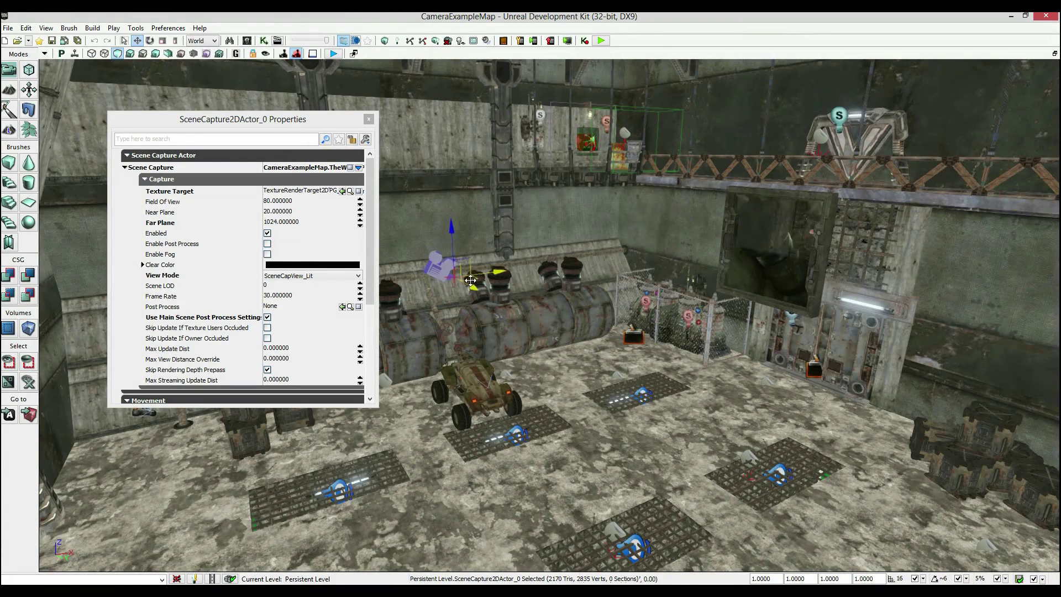
drag(456, 237, 451, 163)
- Rotate the SceneCapture2DActor about its vertical axis so it looks out across the hangar floor
key(space)
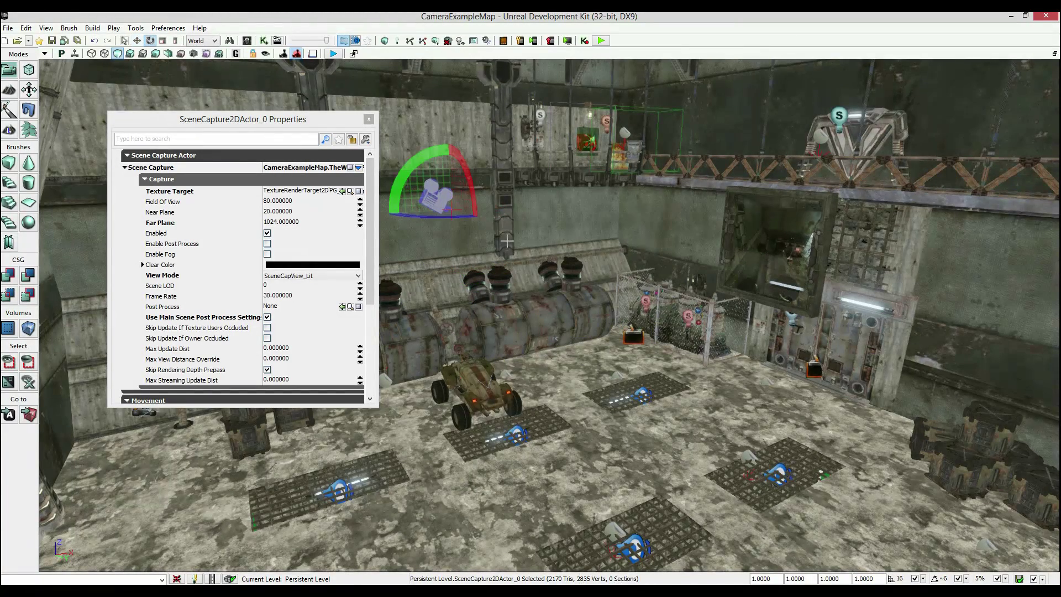
drag(454, 216, 452, 209)
key(space)
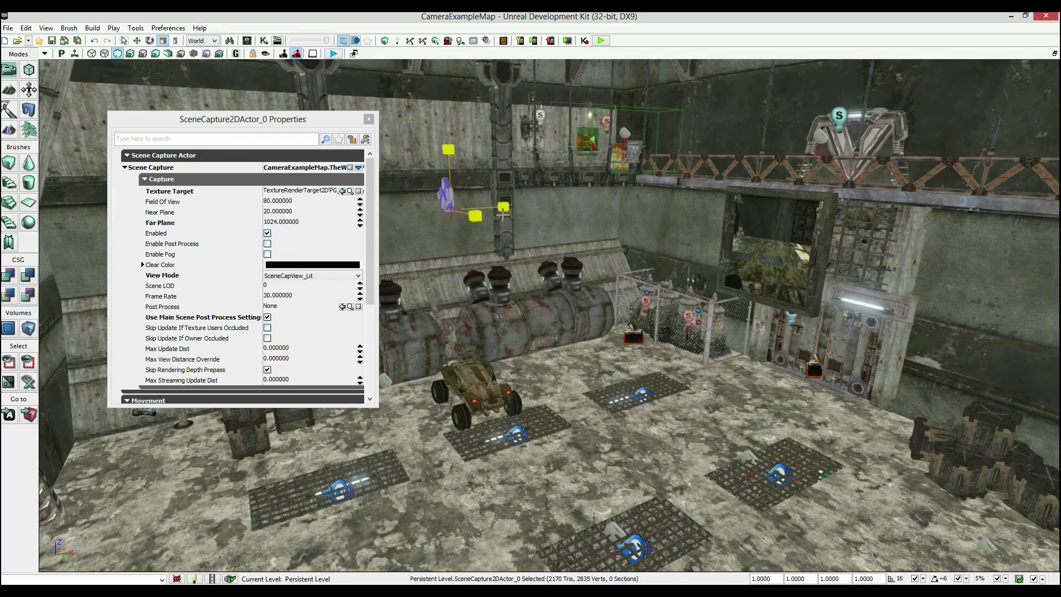
key(space)
key(space)
- Set the capture's Far Plane to 2048 and close the actor's properties
right_drag(548, 282, 575, 293)
click(294, 223)
text(2048)
key(Return)
right_drag(591, 396, 512, 201)
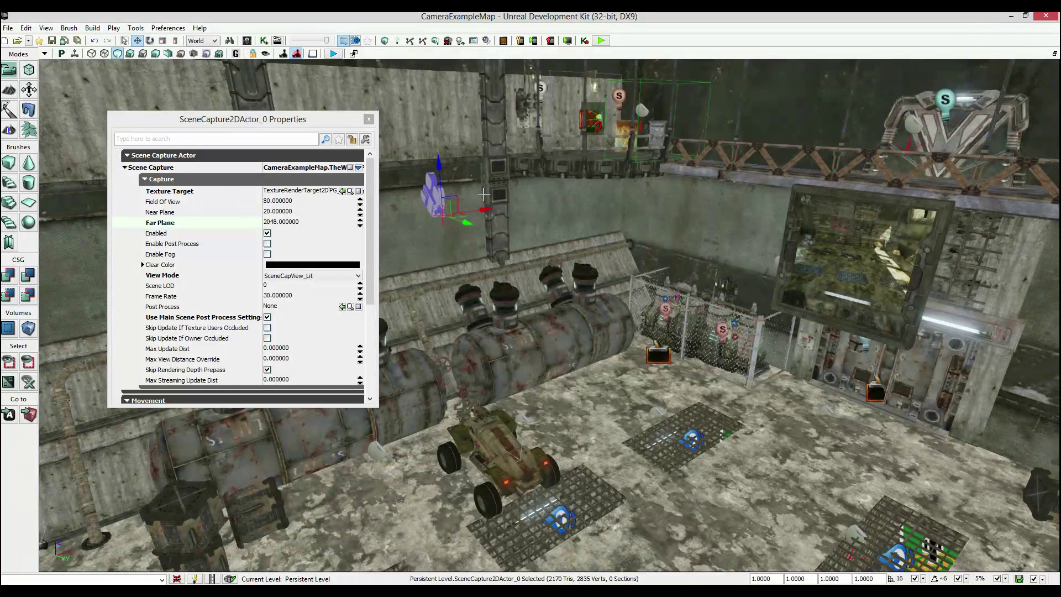
click(369, 120)
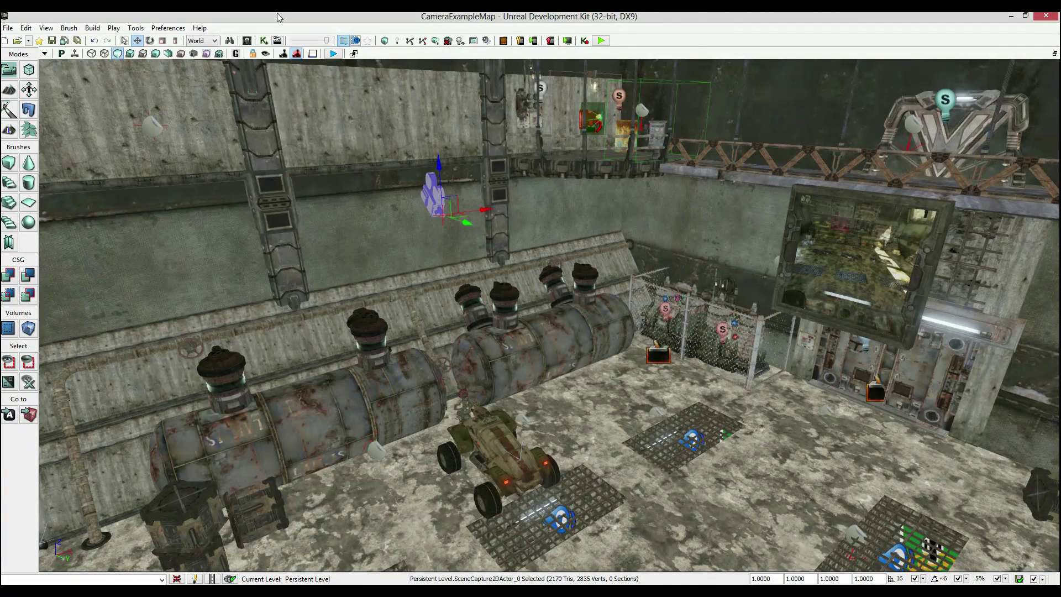
- Open the level's main Kismet sequence full-screen and add a new Matinee node in the empty area below the existing nodes
click(263, 41)
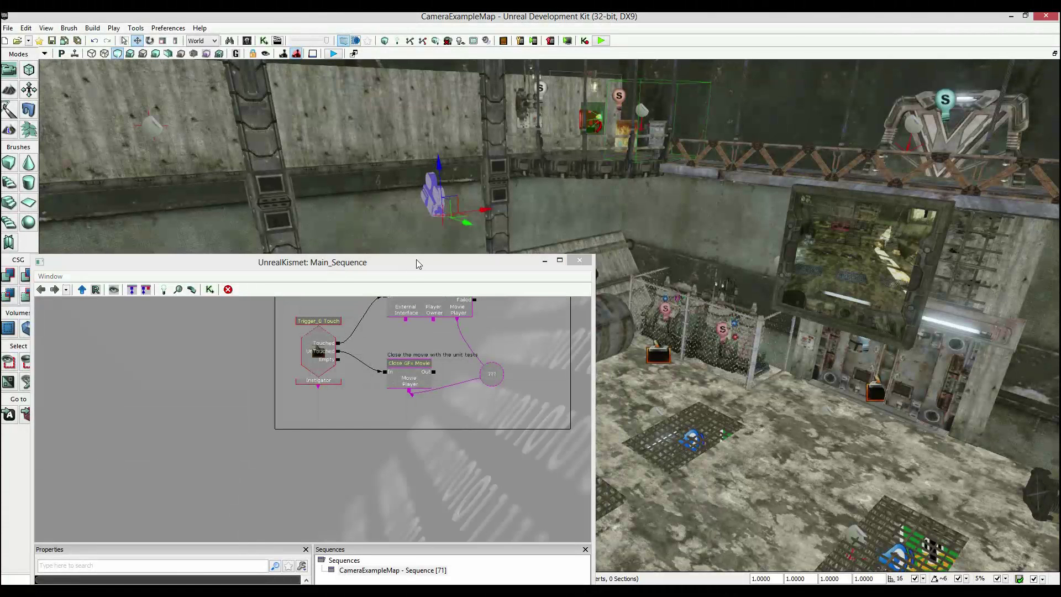
double_click(416, 257)
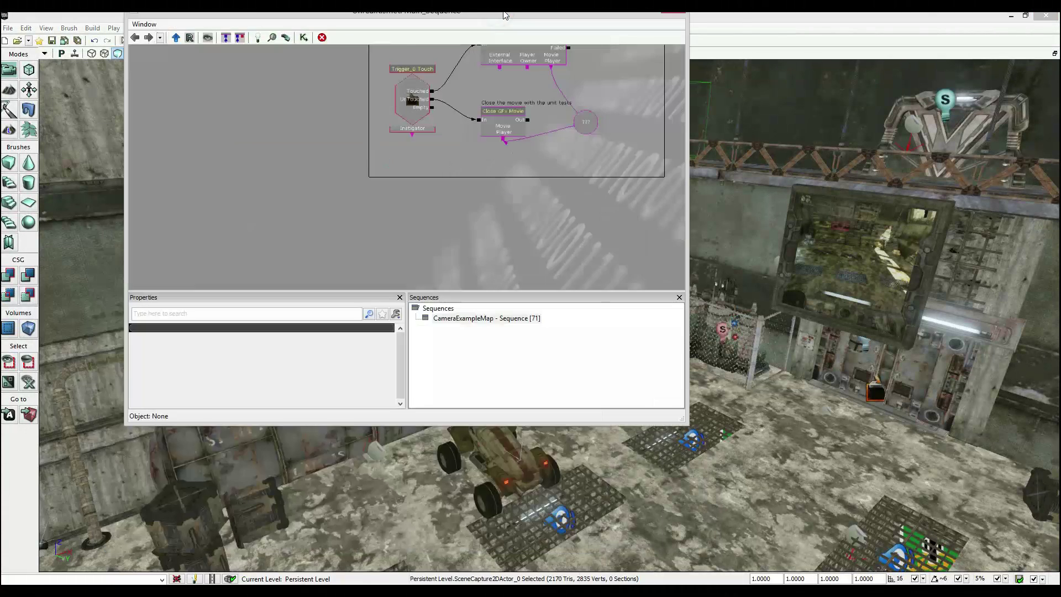
right_click(278, 219)
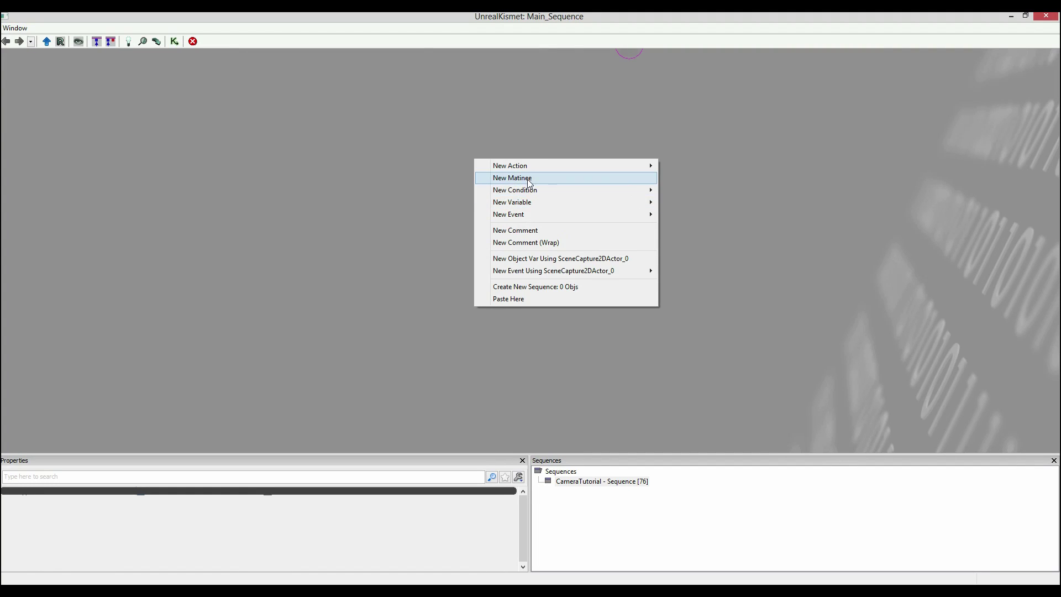
click(528, 176)
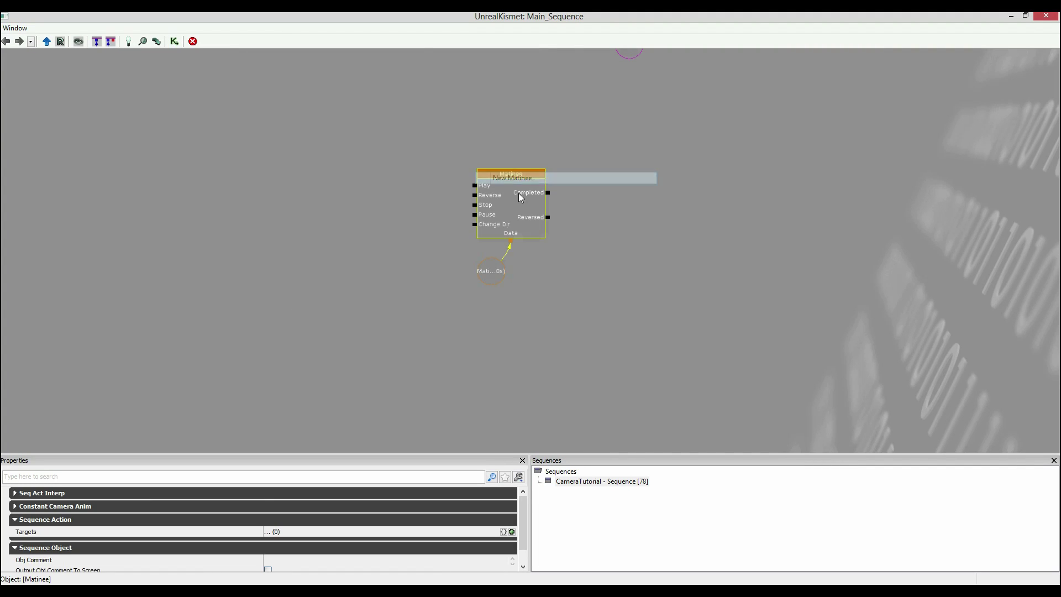
- Open the Matinee for editing and add a camera group named Security Camera
double_click(510, 221)
drag(582, 171, 524, 99)
right_click(409, 242)
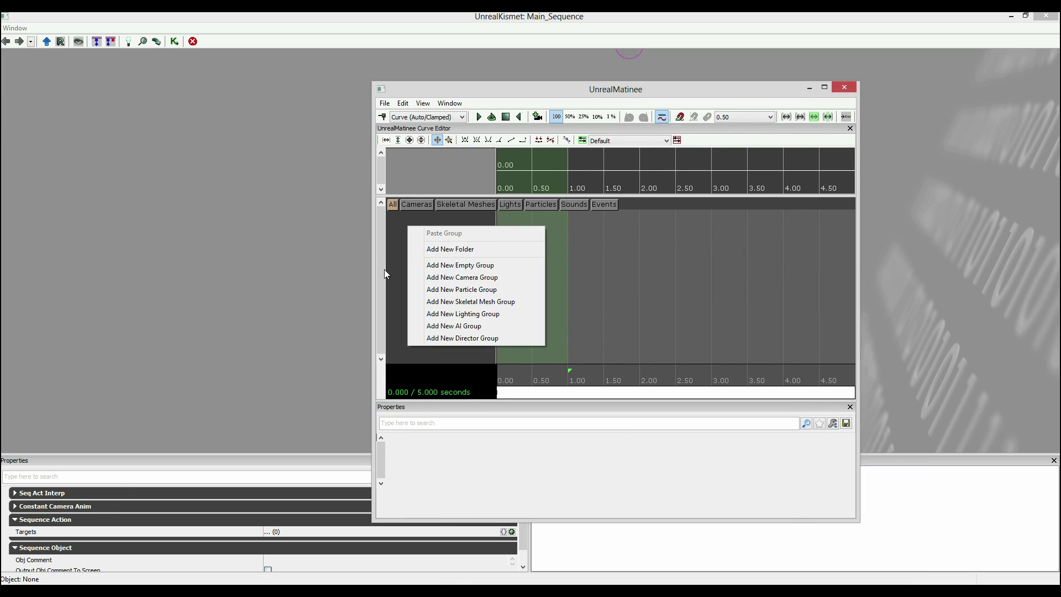
click(462, 277)
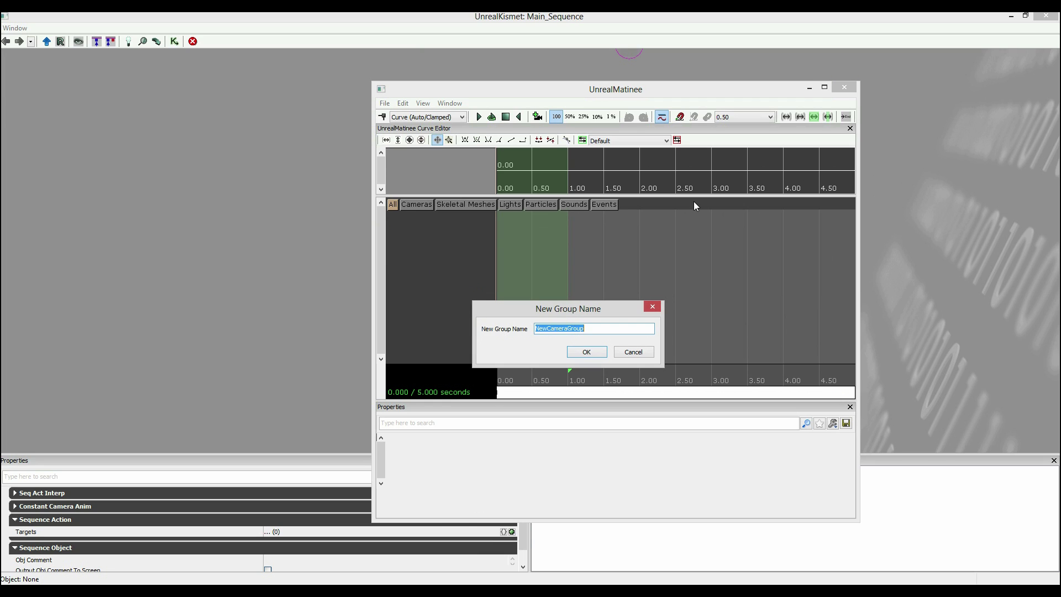
key(BackSpace)
click(584, 358)
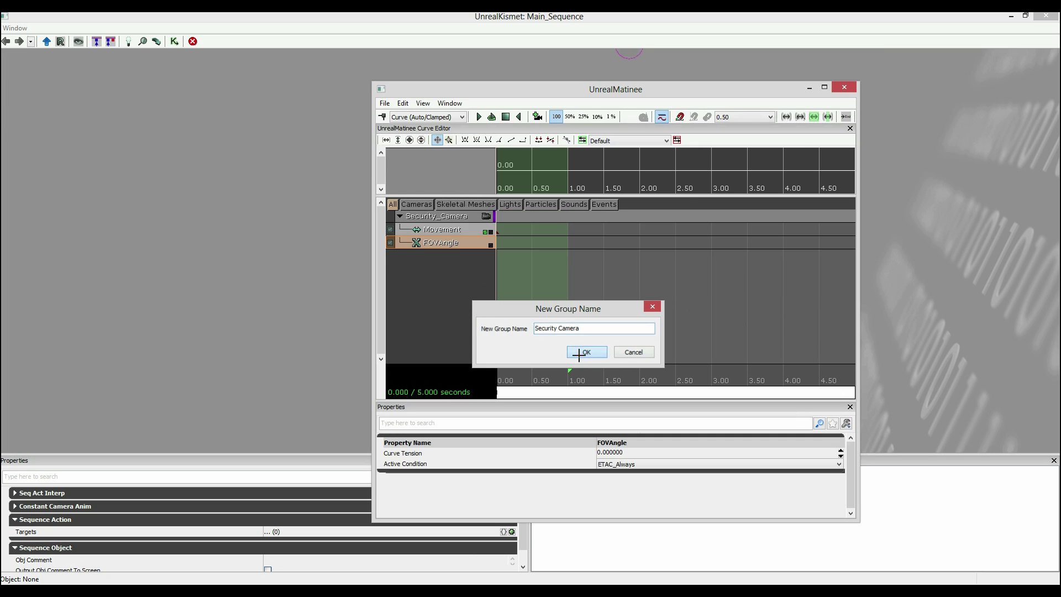
- Fill in the Security Camera Movement track's Look At Group Name and set its Rot Mode to IMR_LookAtGroup
click(433, 216)
click(450, 234)
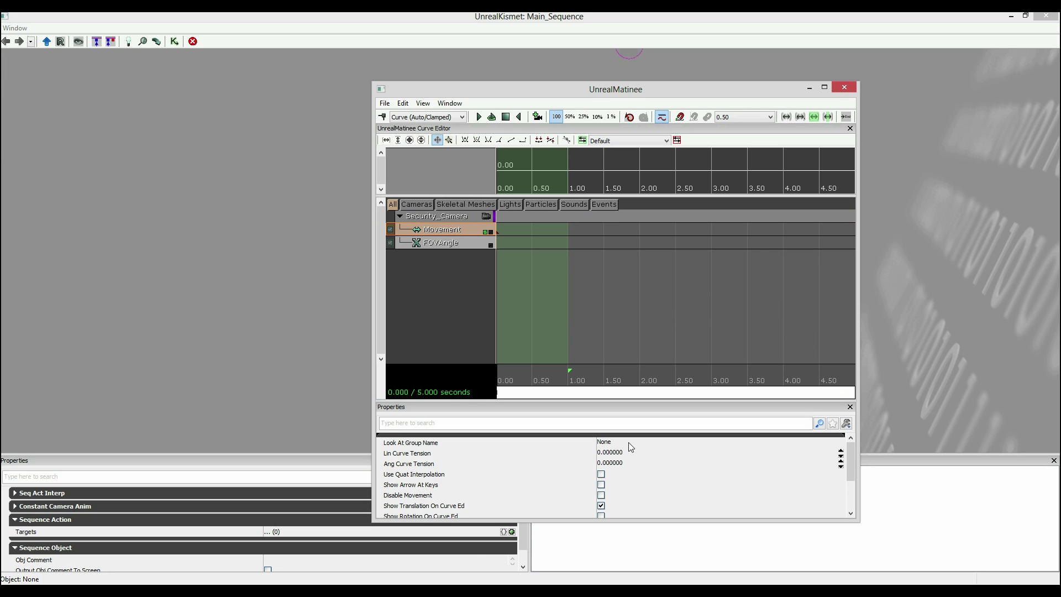
click(629, 445)
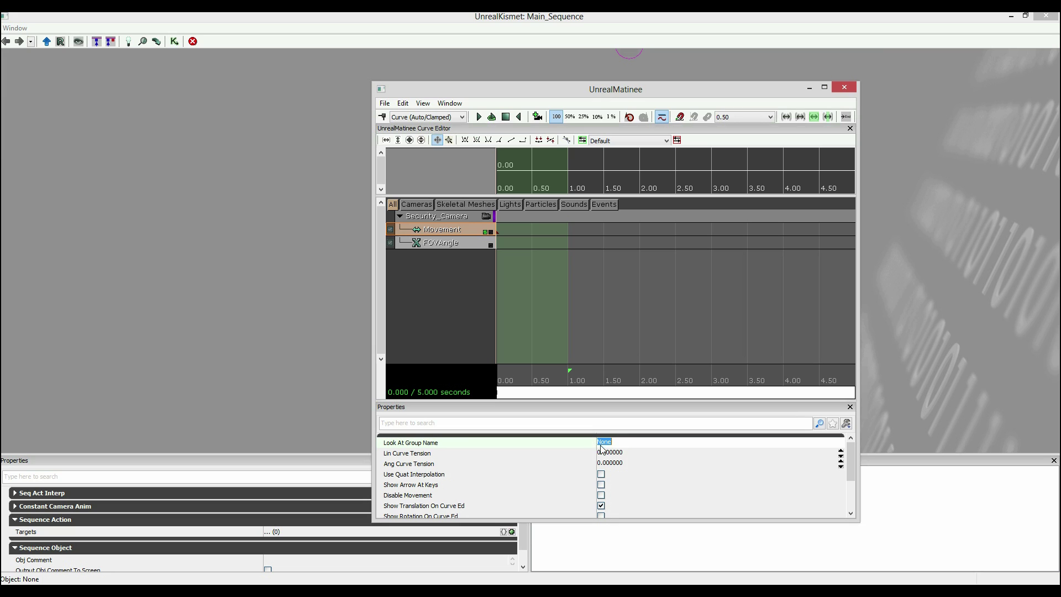
key(Return)
drag(852, 467, 852, 501)
click(635, 500)
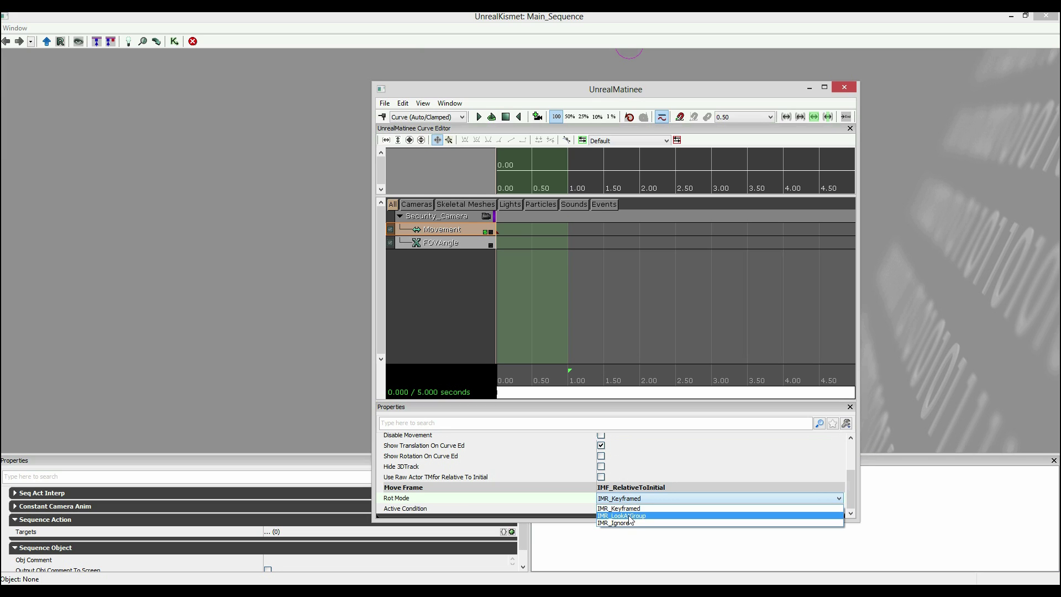
click(630, 516)
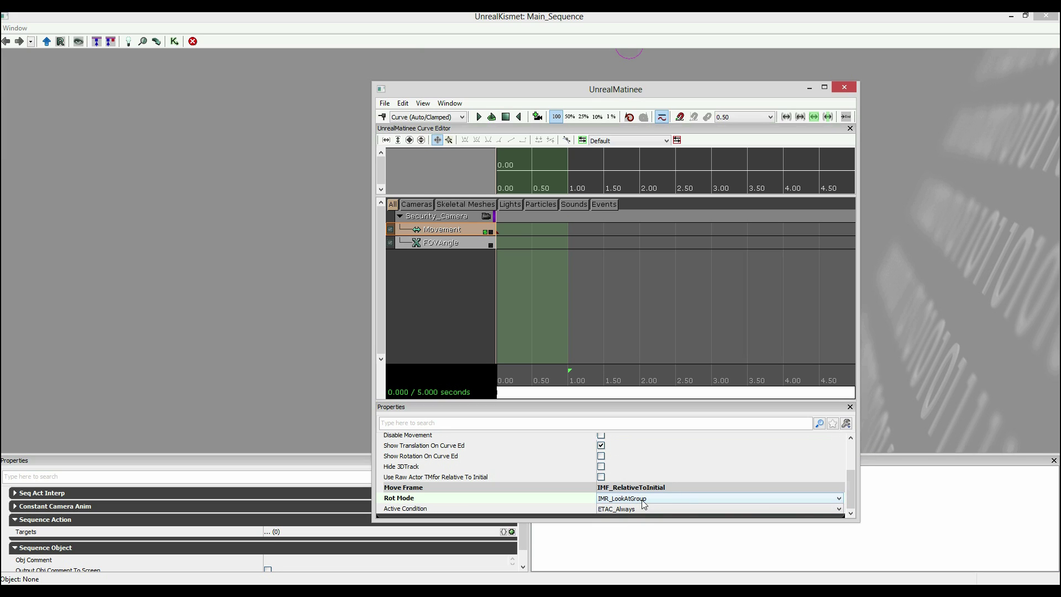
- Add an empty group named Player to the Matinee
right_click(420, 255)
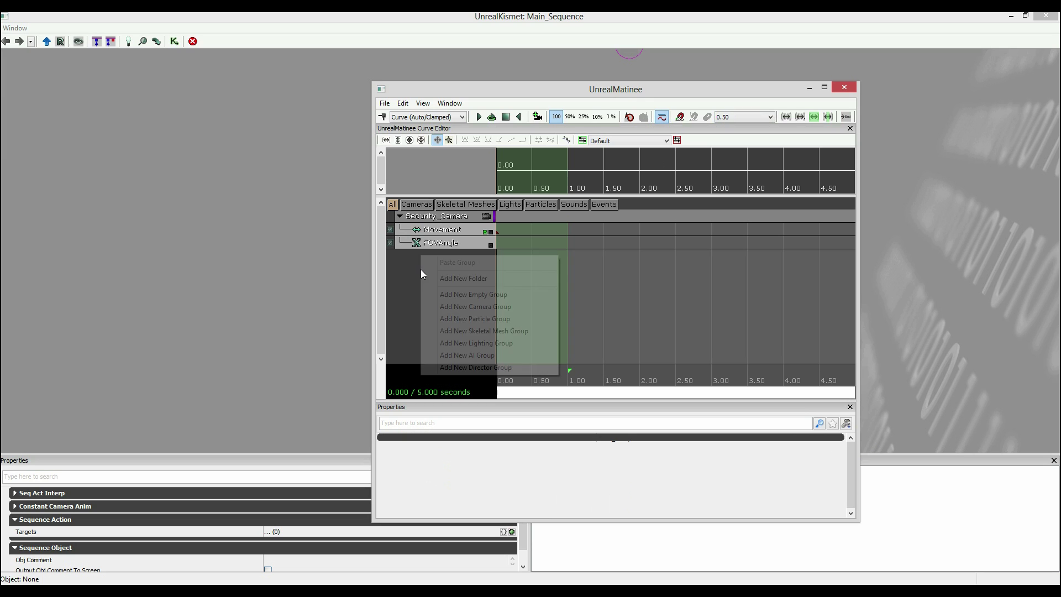
click(485, 296)
text(Player)
key(Return)
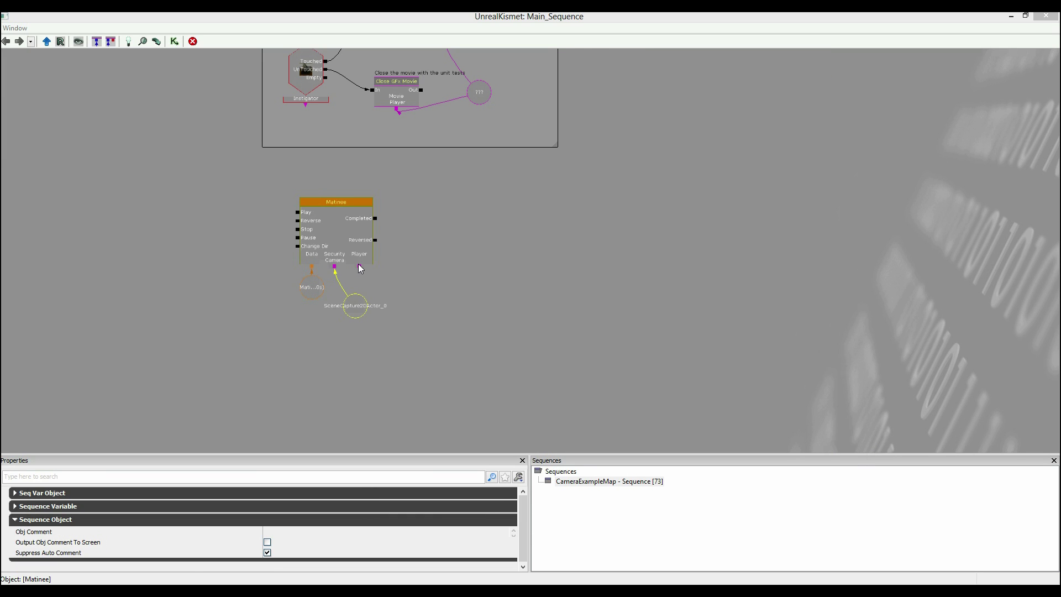
- Add a Player variable in Kismet, link it to the Matinee's Player input, and disable All Players so it targets player 0
click(378, 269)
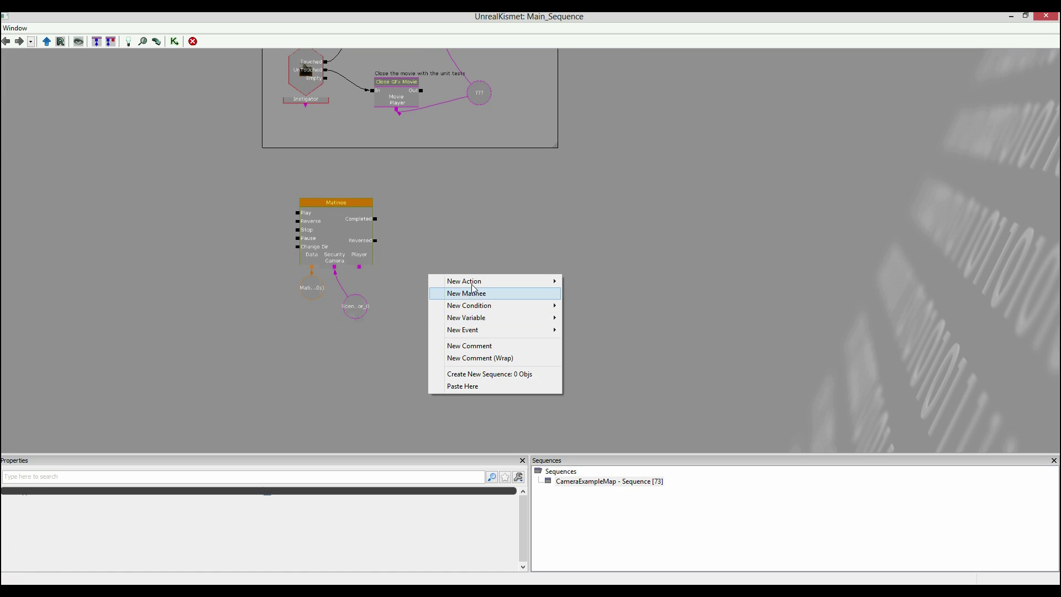
mouse_move(485, 318)
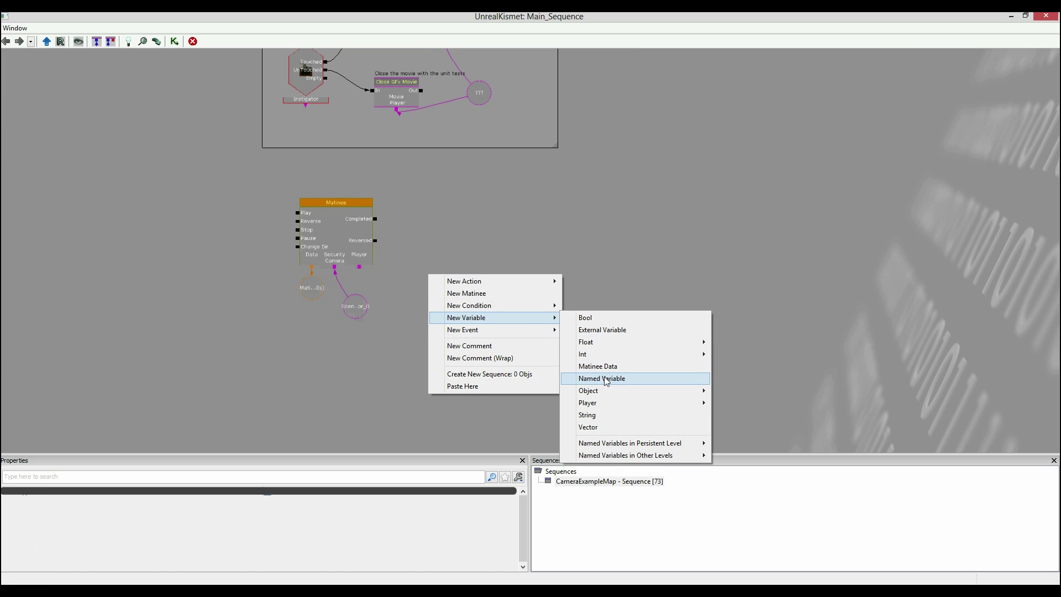
click(699, 397)
click(365, 273)
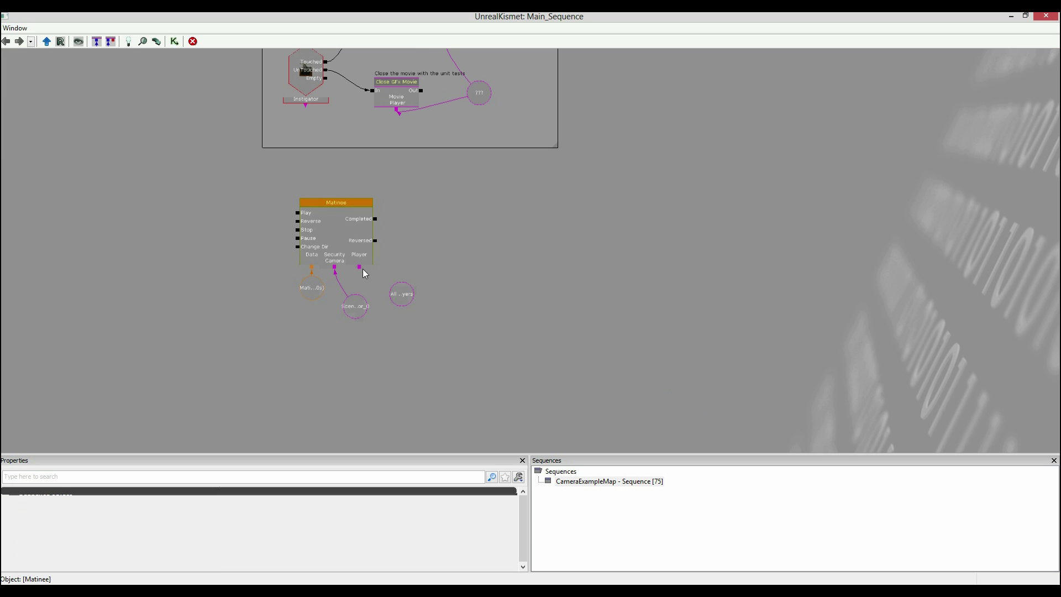
click(396, 302)
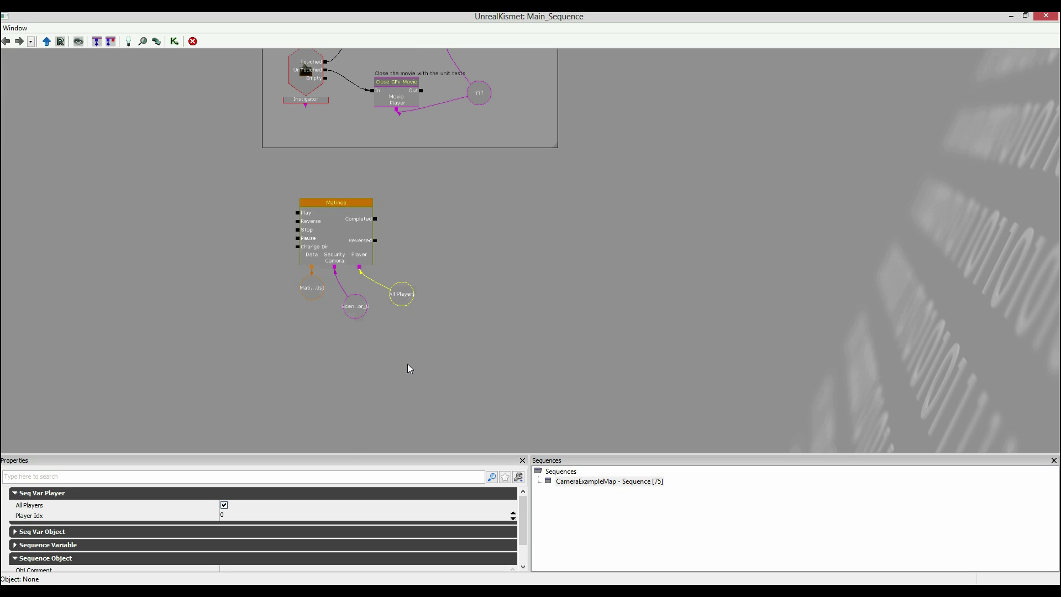
click(224, 505)
click(407, 326)
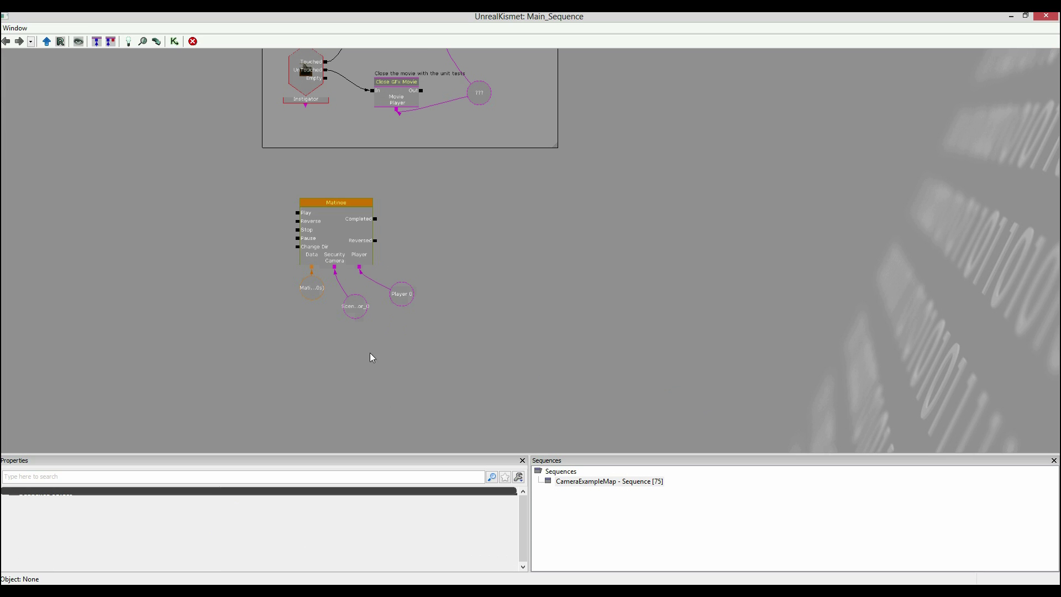
- Add a Level Loaded event, wire Loaded and Visible and the Matinee's Completed output to Play, and close Kismet
drag(112, 226, 200, 252)
right_click(198, 251)
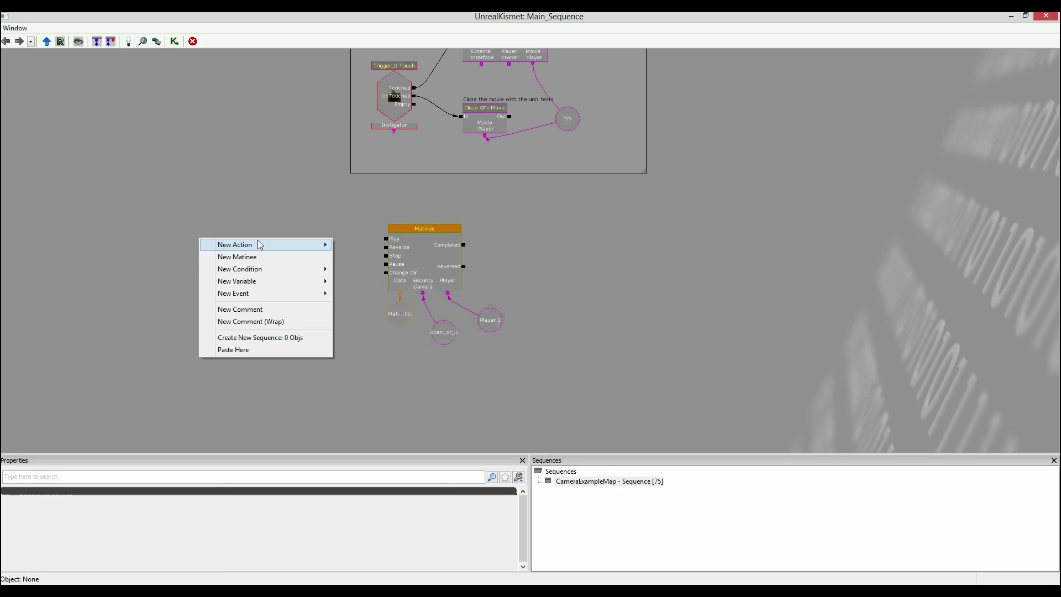
mouse_move(254, 298)
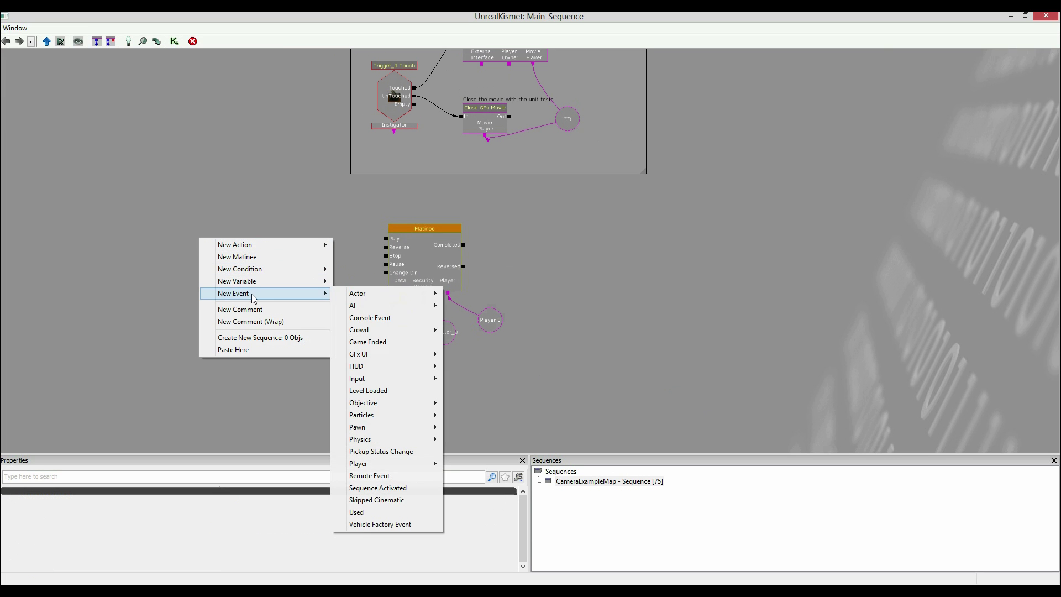
click(391, 392)
drag(386, 238, 254, 275)
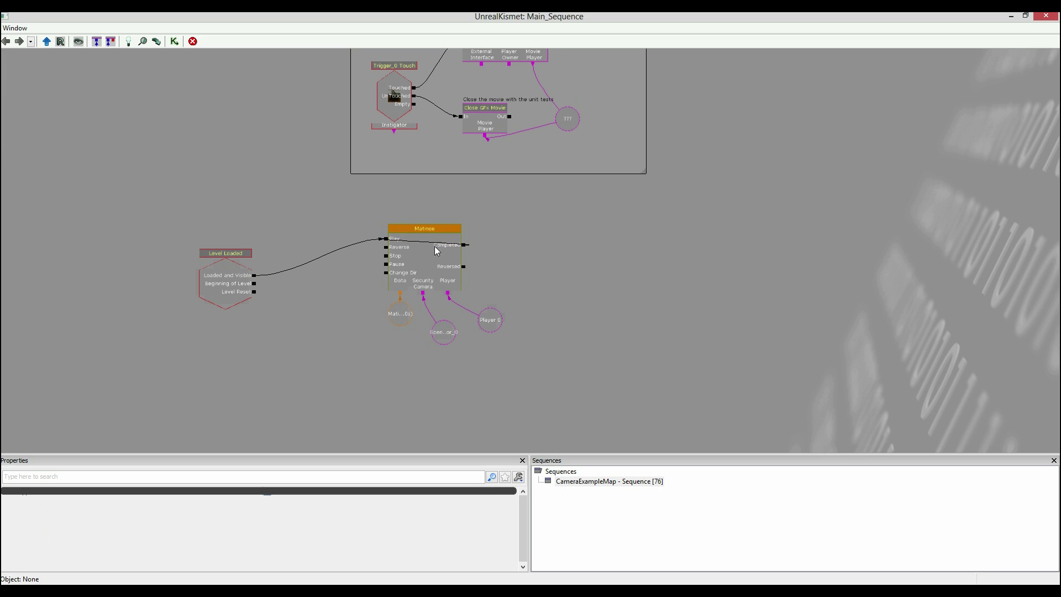
click(1040, 18)
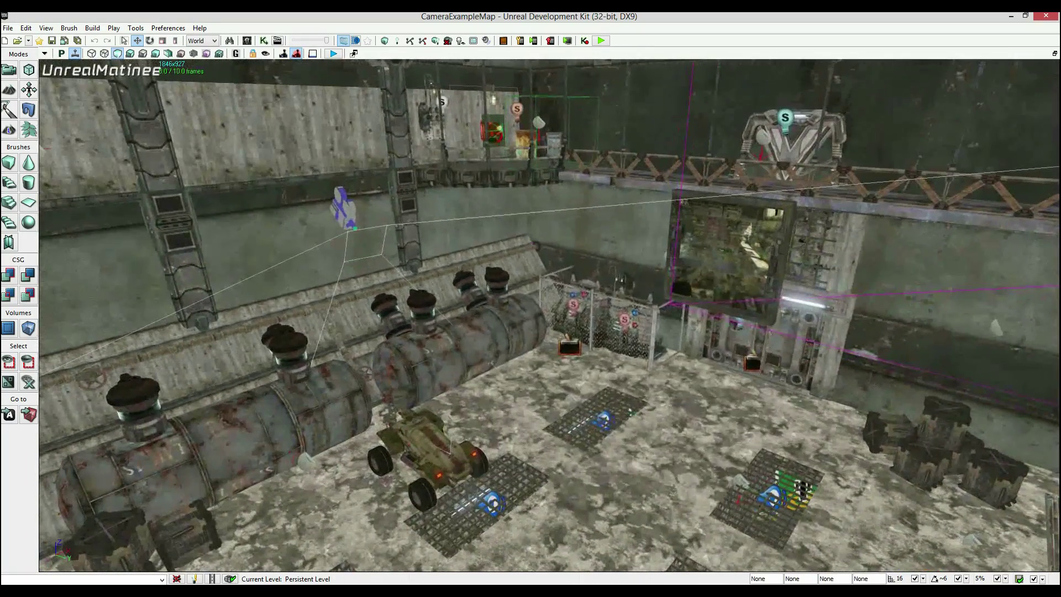
- Play the level from the hangar floor, closing Matinee, move around to check whether the camera feed follows, and end the preview
right_click(579, 509)
click(578, 509)
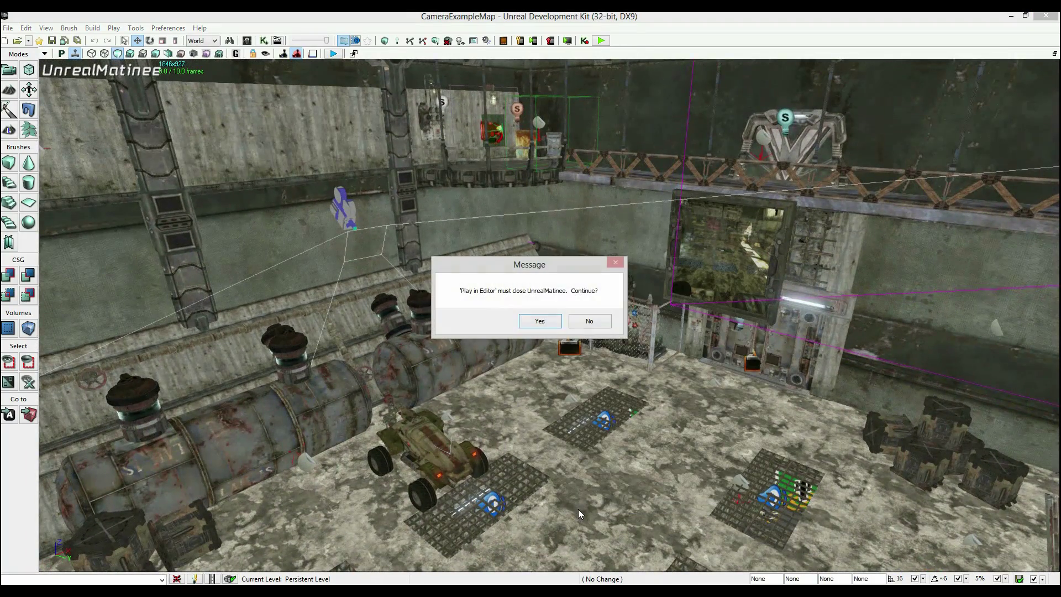
click(540, 321)
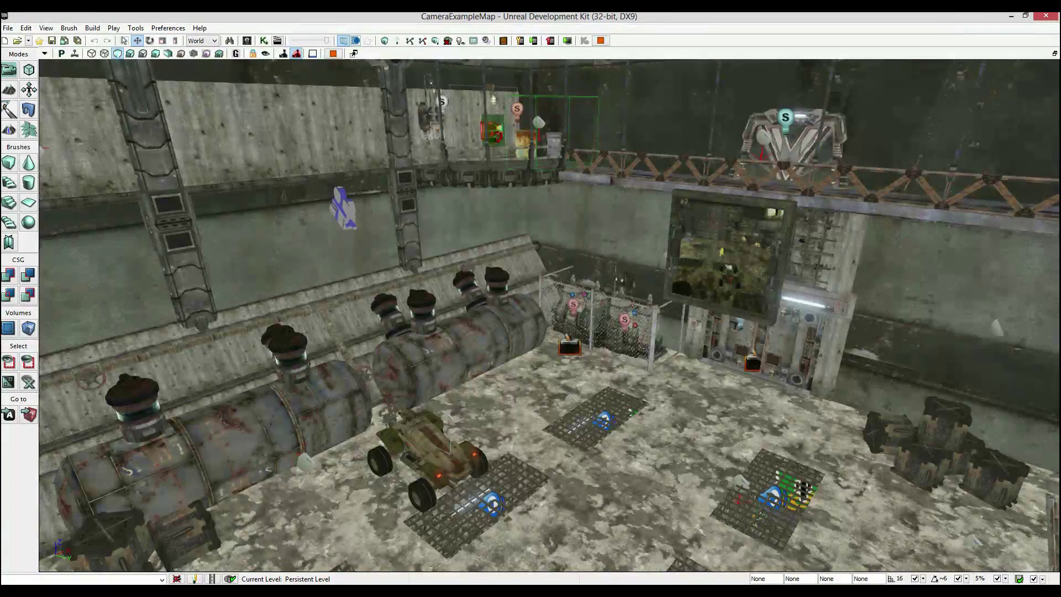
click(397, 550)
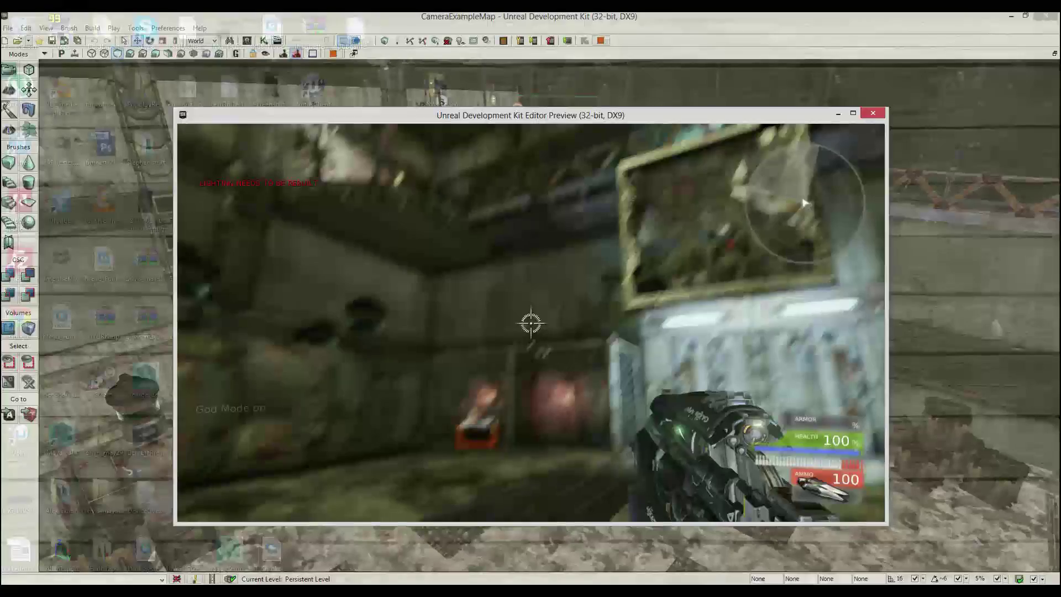
key(w)
key(s)
key(Escape)
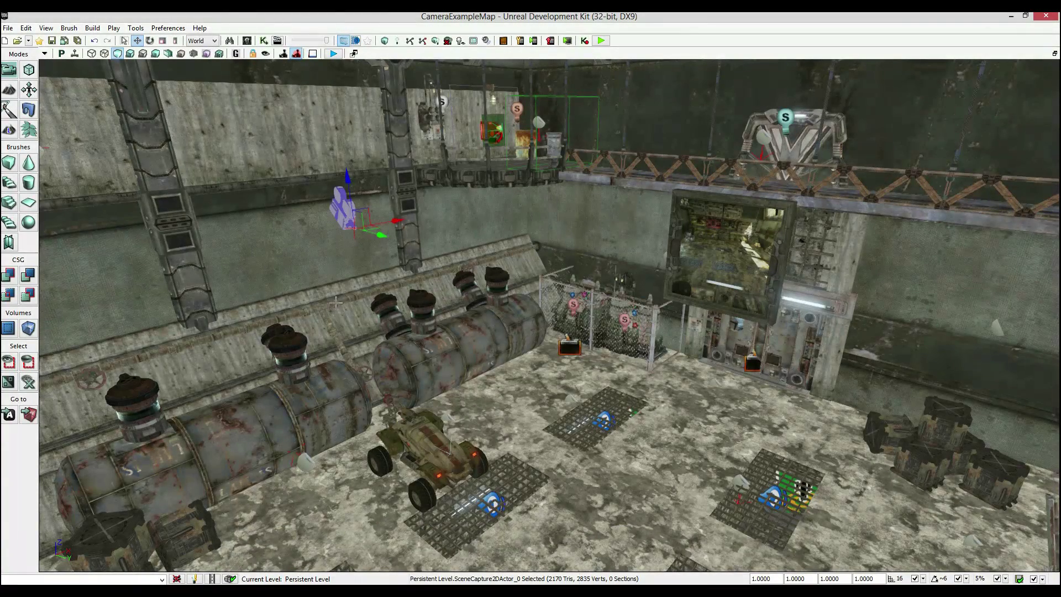
- Filter the SceneCapture2DActor's properties for "phy" and change its Physics mode
key(F4)
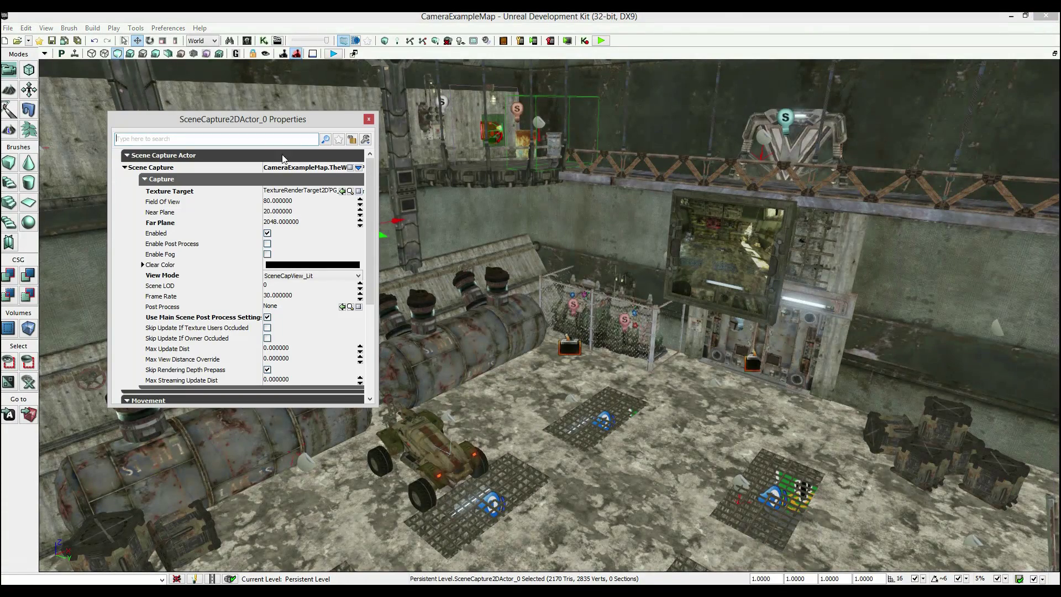
click(211, 143)
text(phy)
click(300, 169)
click(318, 229)
- Play the level from the hangar floor again, walk in several directions to check the feed's tracking, and end the preview
right_click(614, 453)
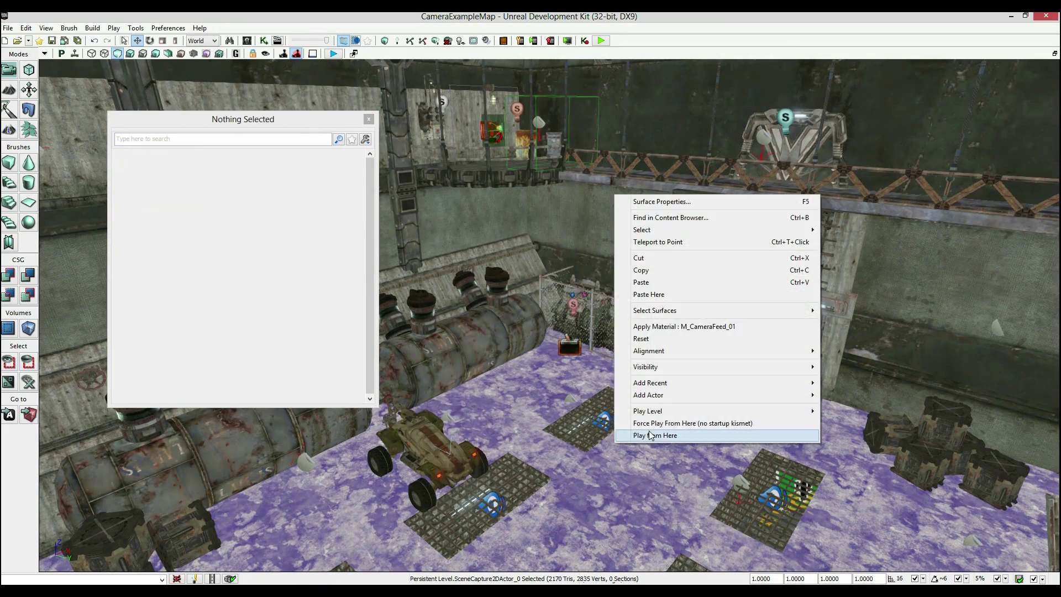
click(654, 434)
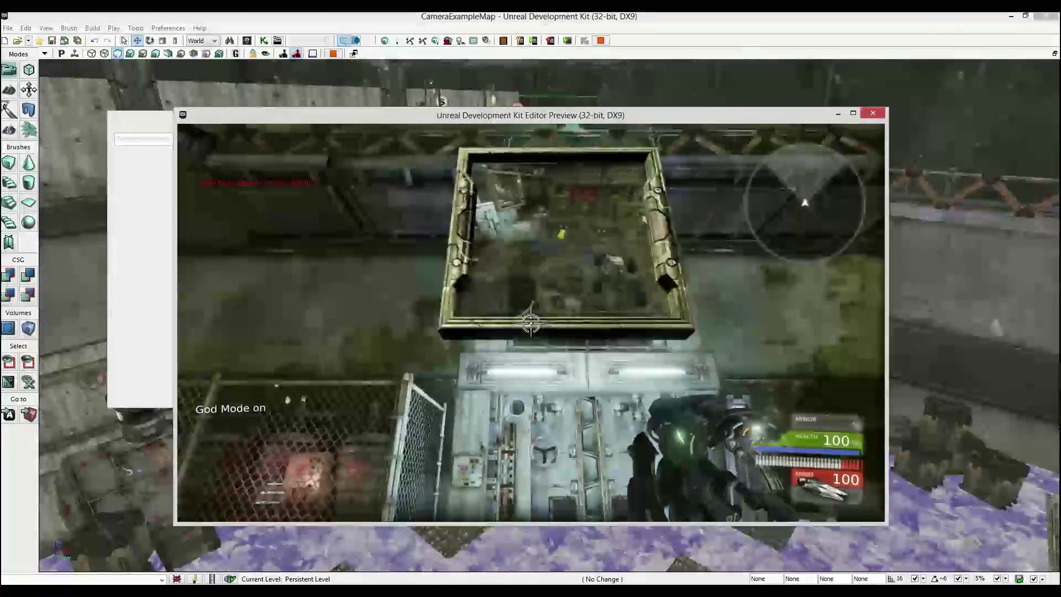
key(s)
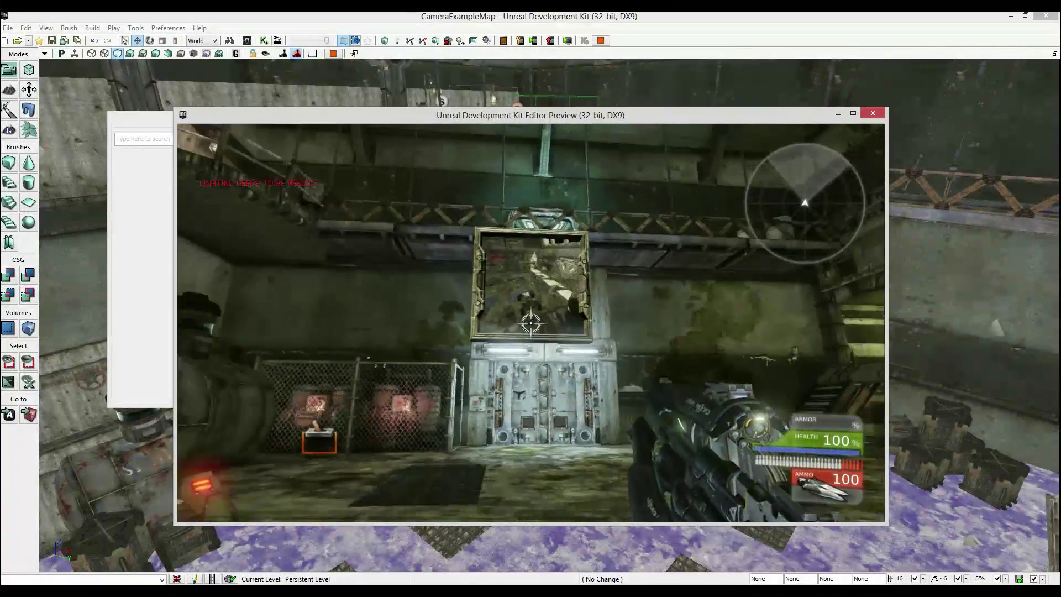
key(w)
key(a)
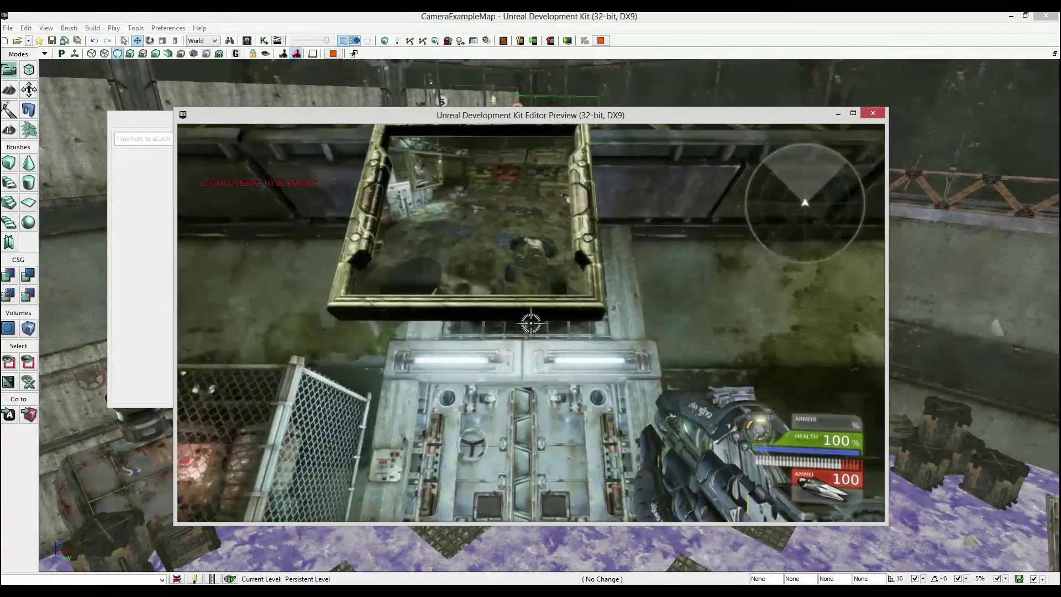
key(s)
key(d)
key(w)
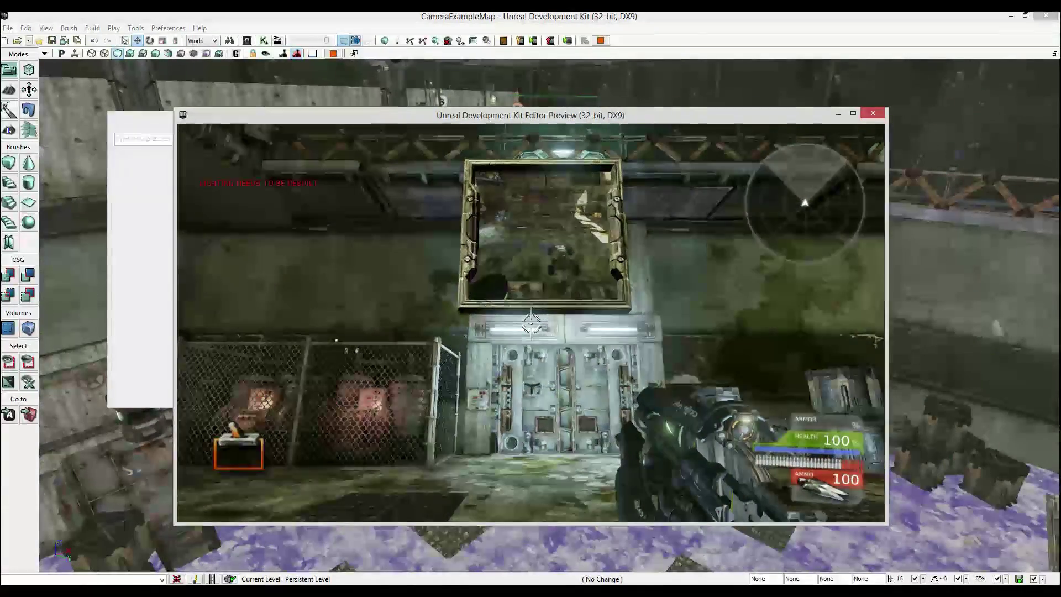
key(Escape)
- End the preview and set the T_SCA2d_CameraMain render target's Size X and Size Y to 512, closing its properties
click(250, 44)
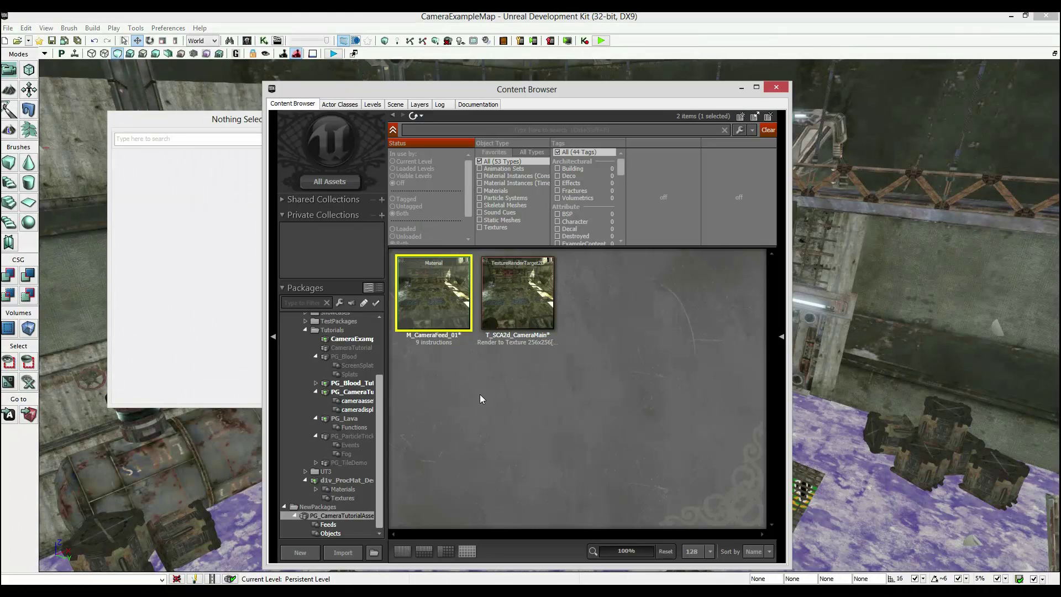
click(516, 281)
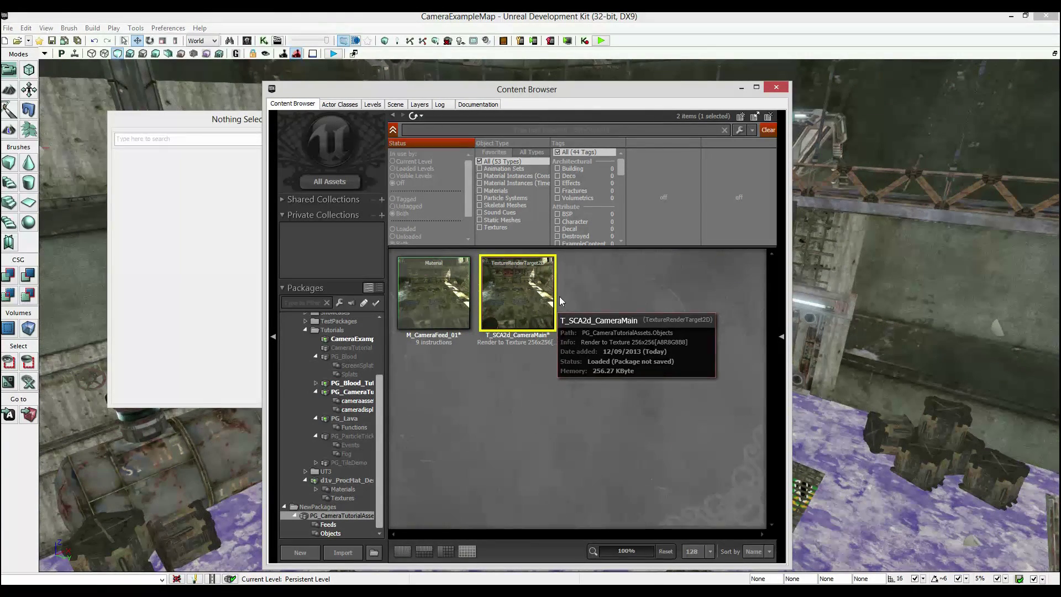
double_click(527, 299)
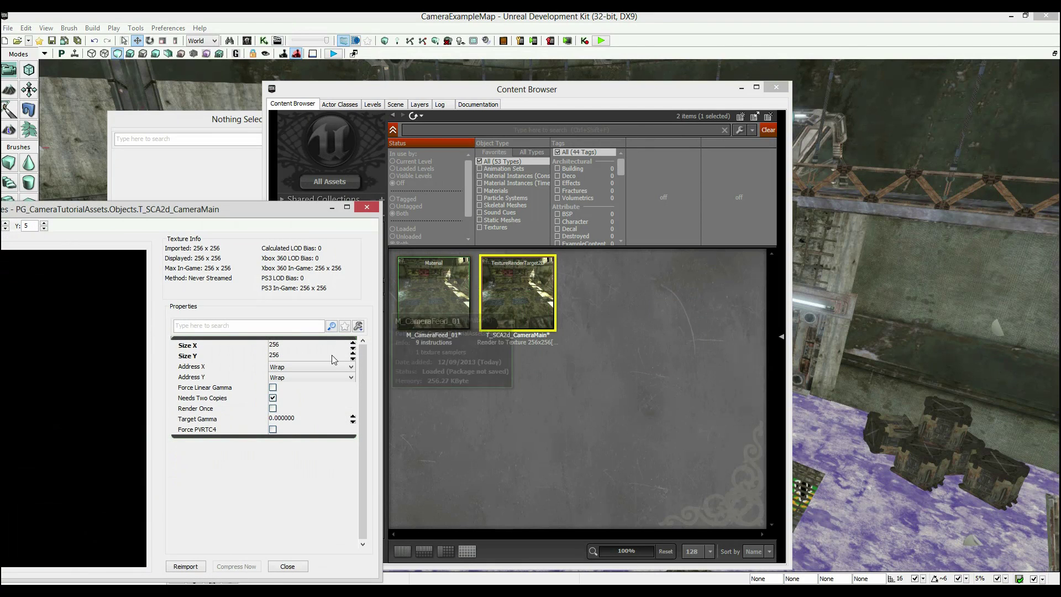
click(302, 346)
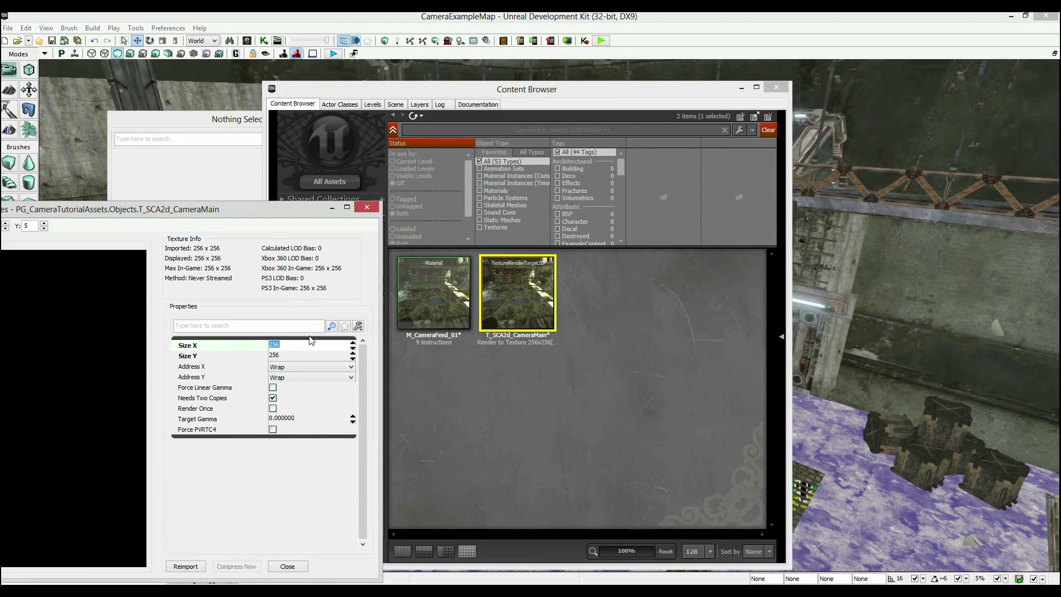
text(2048)
key(Return)
text(512)
key(Return)
key(Tab)
text(512)
key(Return)
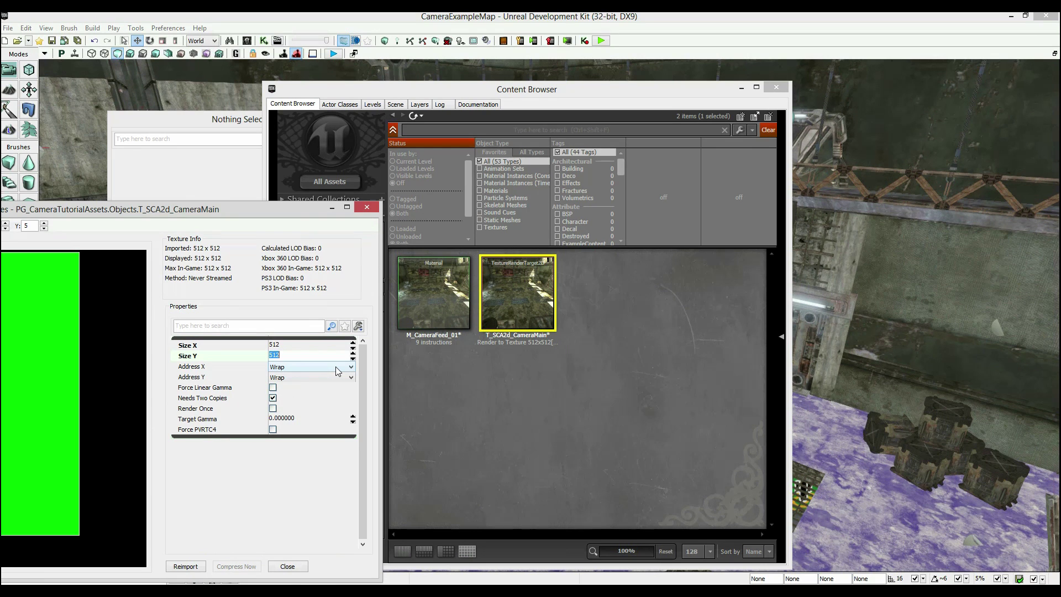
click(364, 207)
- Create a ParticleSystem named P_CameraFeed_01 in the Feeds group of the PG_CameraTutorialAssets package
click(532, 416)
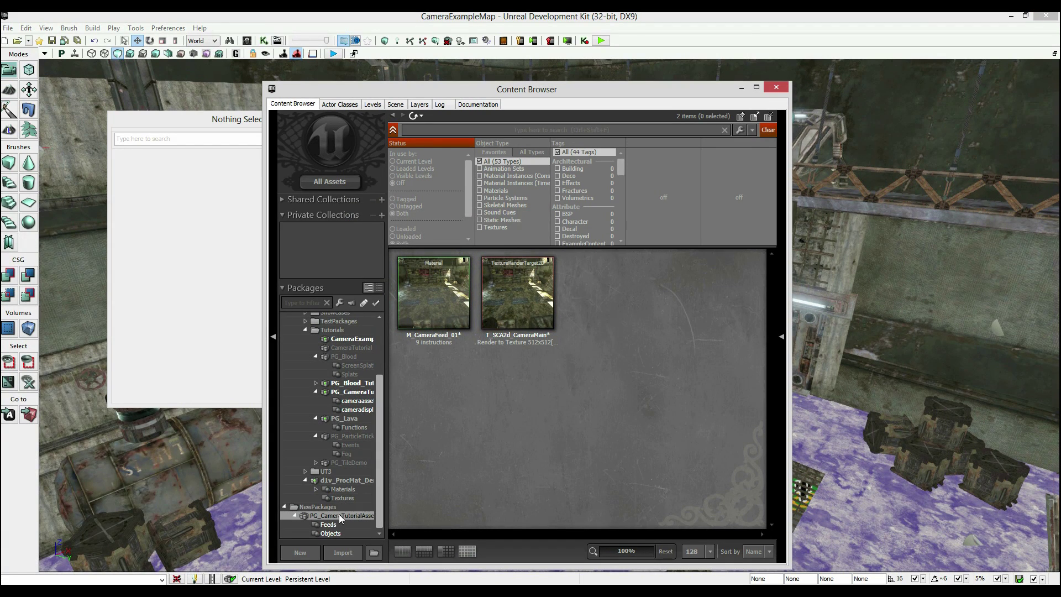
right_click(542, 380)
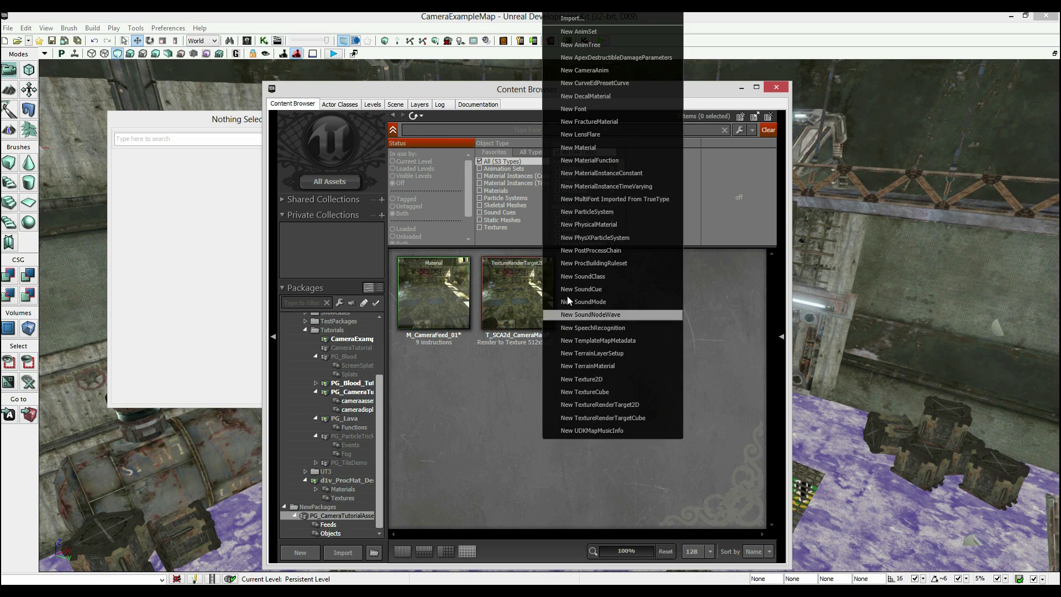
click(622, 213)
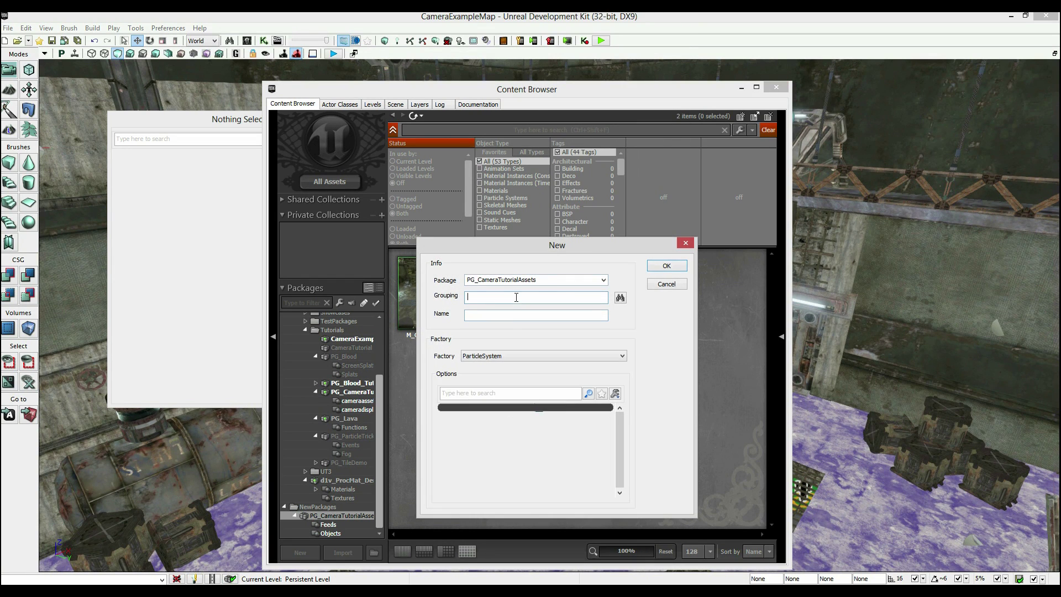
text(Feeds)
click(672, 270)
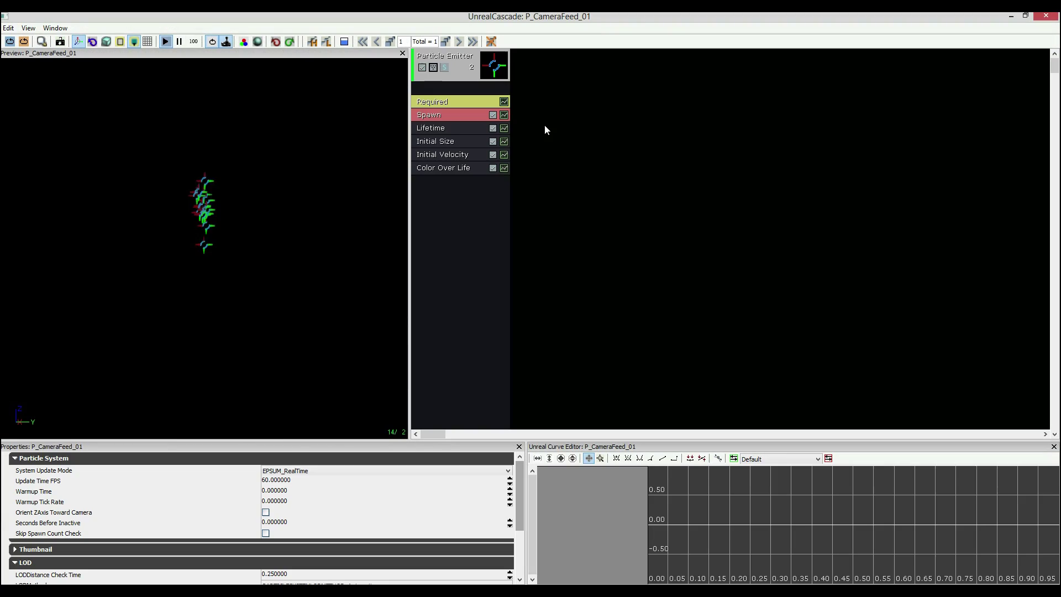
- Assign the M_CameraFeed_01 material to the particle emitter's Required module
drag(429, 17, 1060, 188)
click(451, 308)
click(493, 306)
click(423, 307)
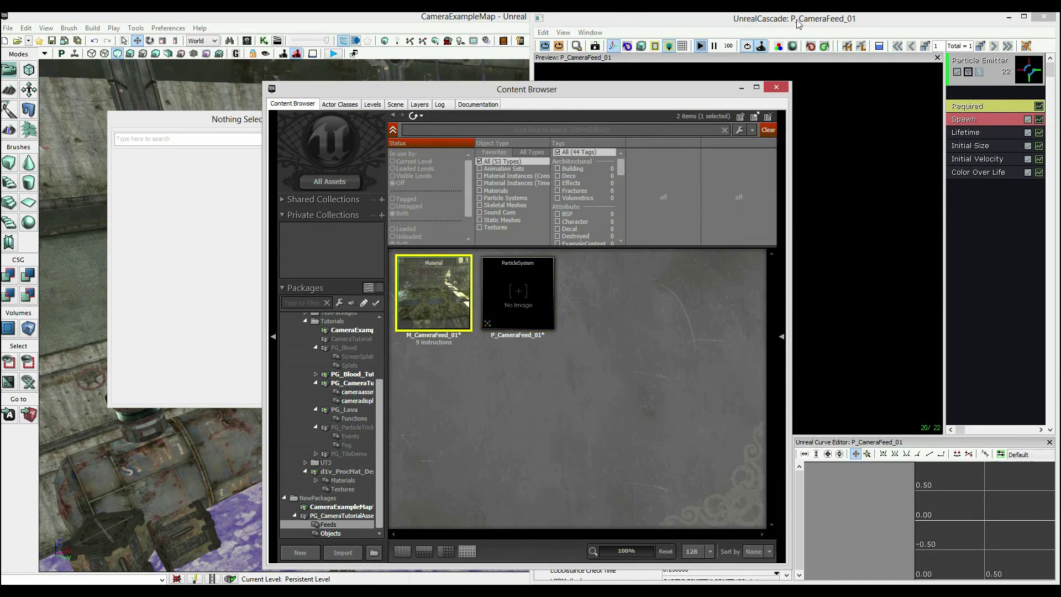
double_click(801, 17)
click(439, 100)
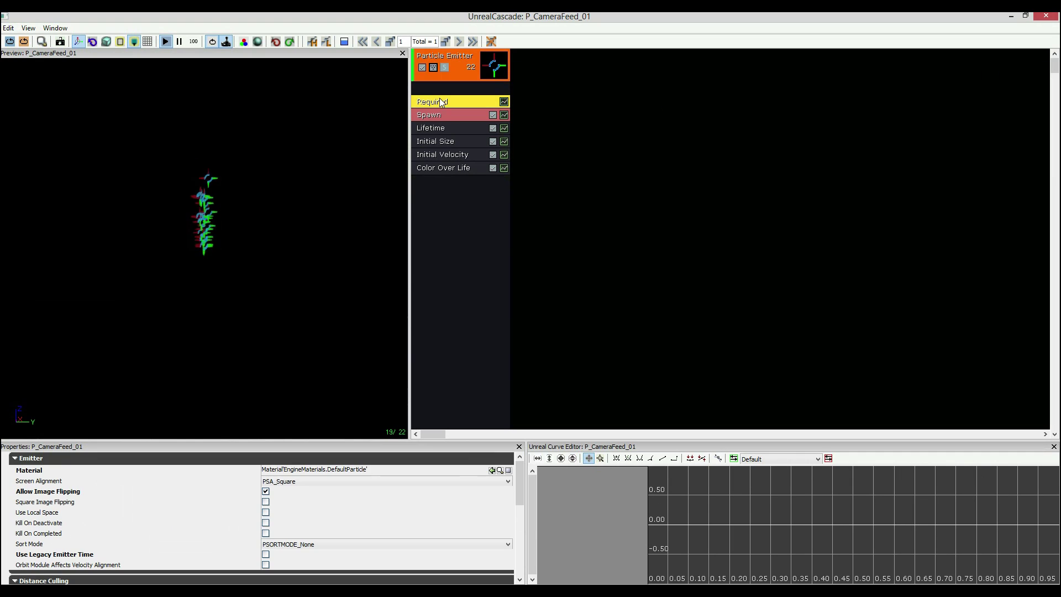
click(491, 470)
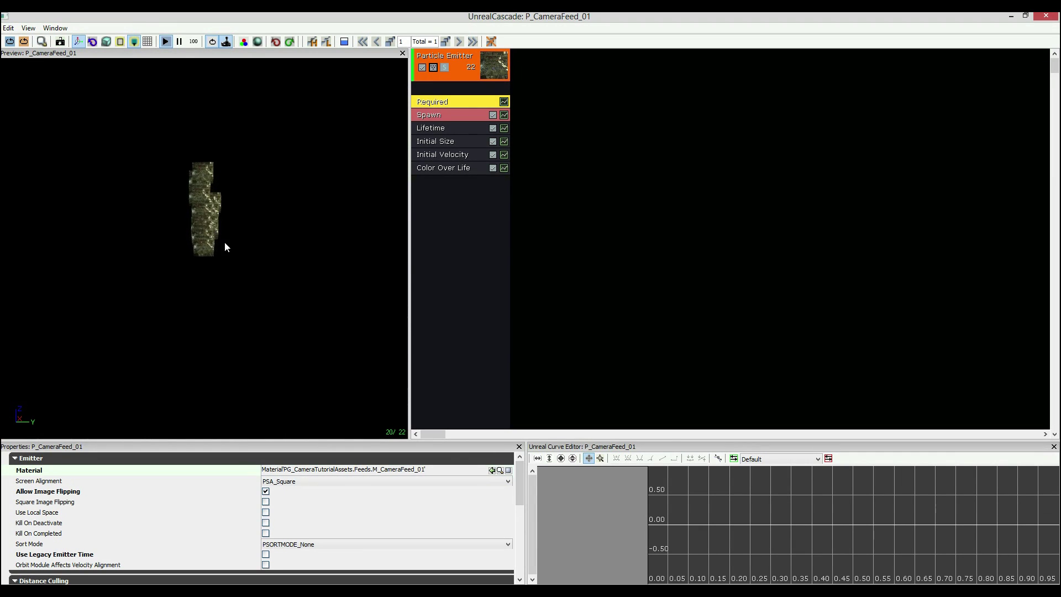
- Delete the emitter's Initial Velocity module and set the Spawn module's constant rate to 0
mouse_move(309, 245)
right_down()
mouse_move(310, 221)
mouse_move(309, 245)
right_up()
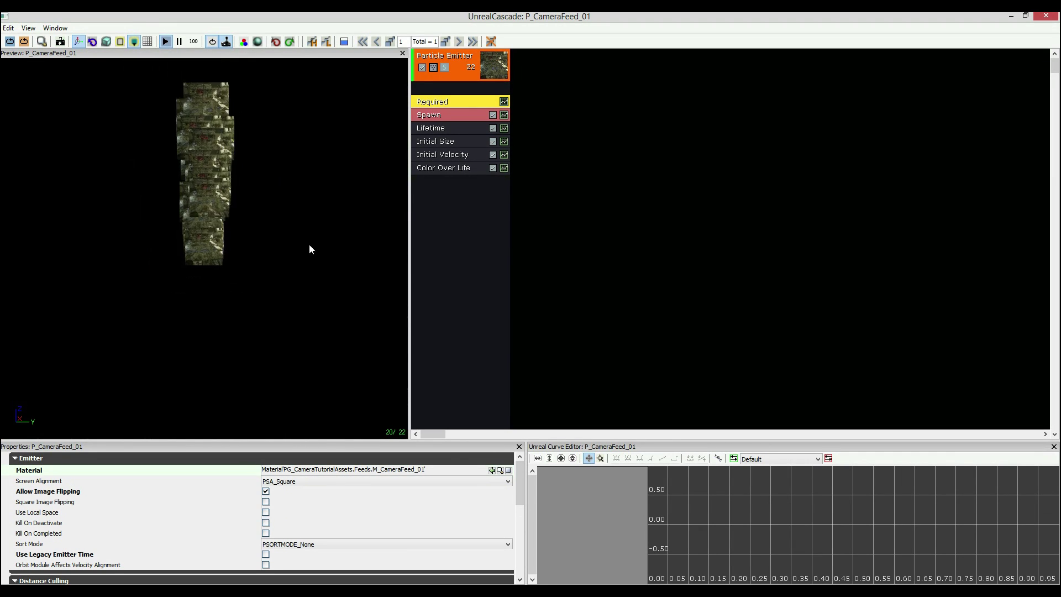
click(475, 154)
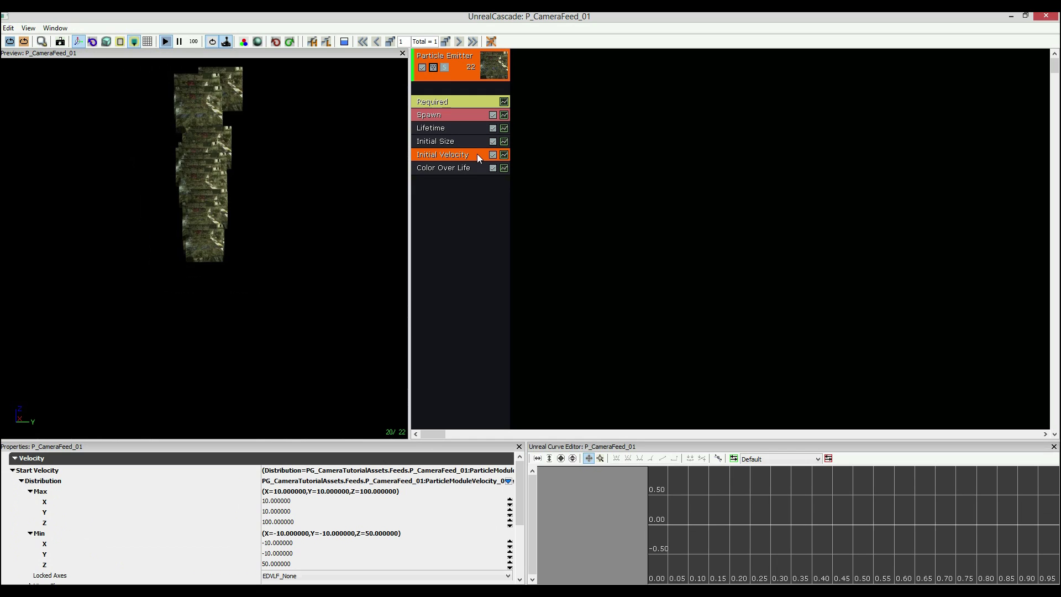
key(Delete)
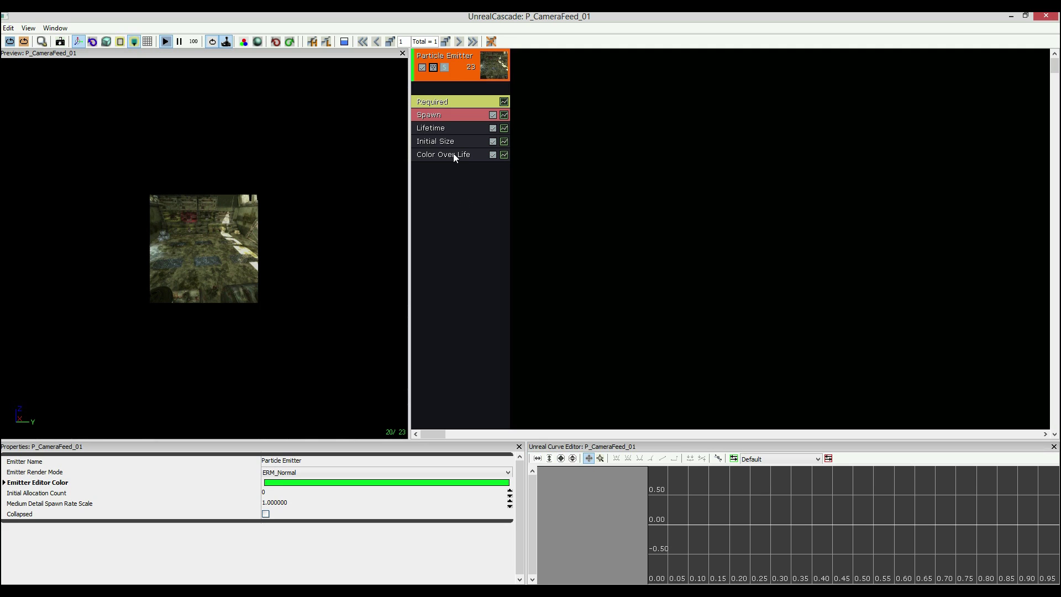
click(445, 118)
click(194, 460)
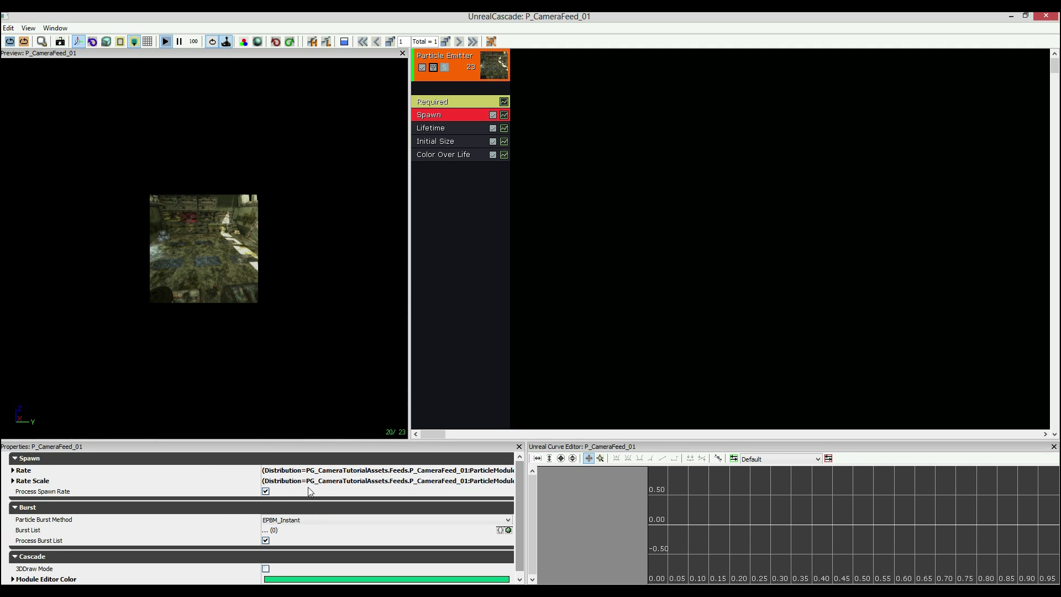
click(95, 473)
click(307, 490)
text(0)
key(Return)
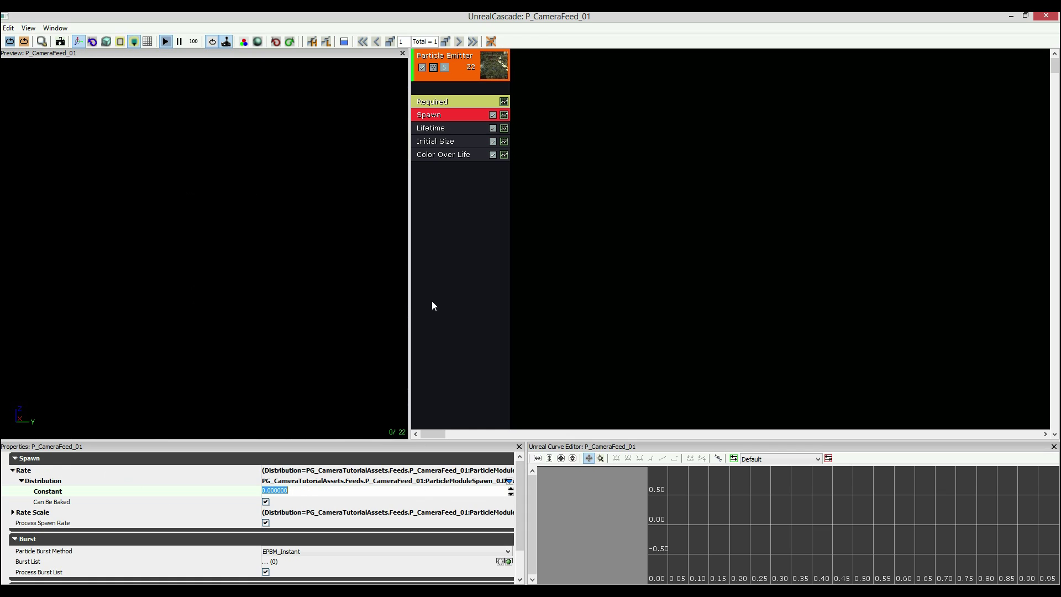
- Add one entry to the Spawn module's Burst List and set its Count to 1
double_click(48, 472)
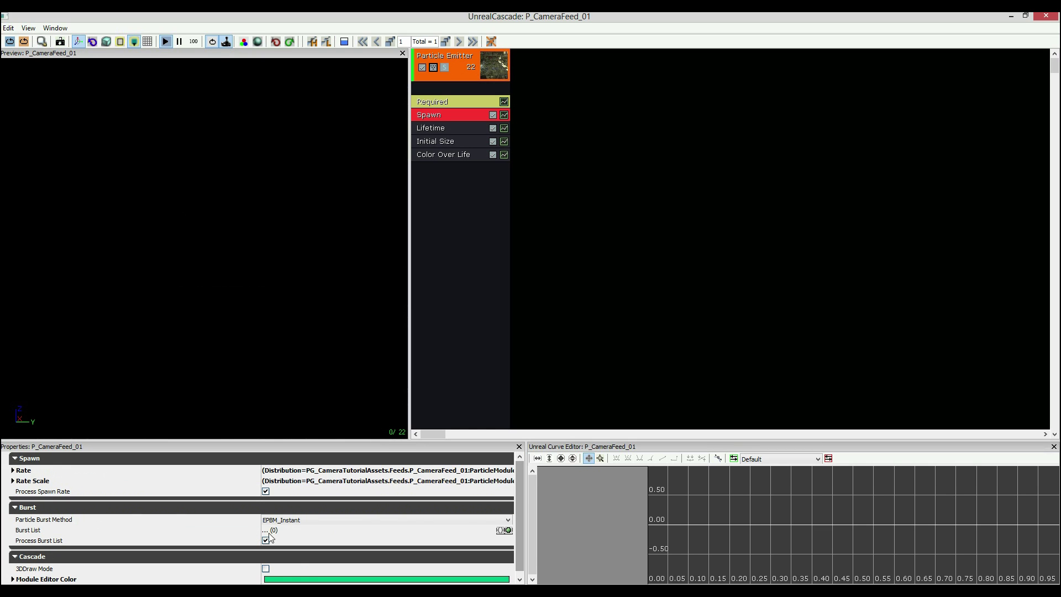
click(508, 530)
double_click(66, 526)
click(294, 536)
text(1)
key(Return)
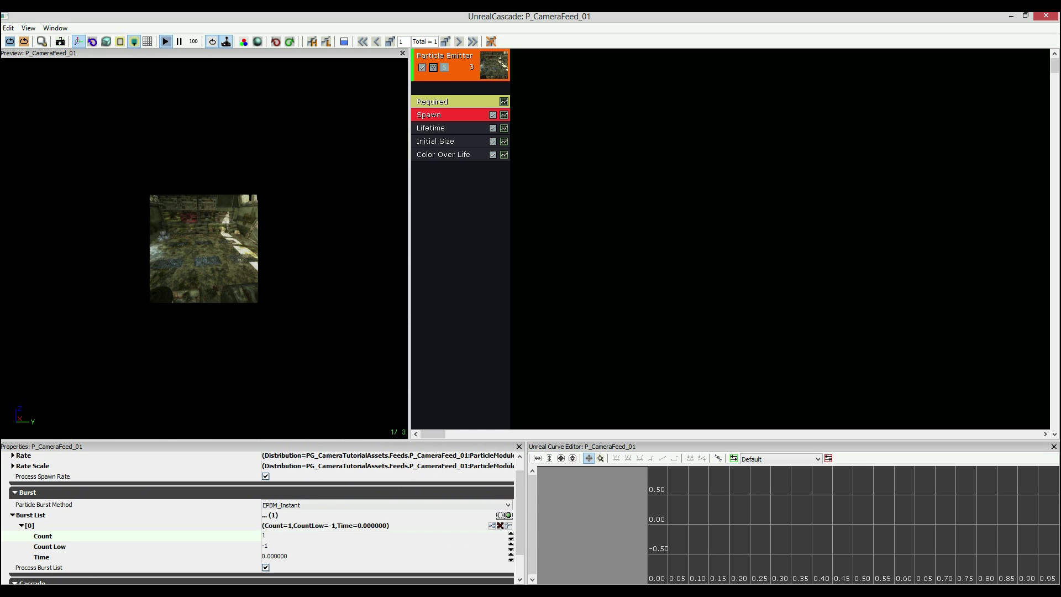
- Set Emitter Loops to 1 in the Duration settings of the Required module
click(445, 246)
click(442, 104)
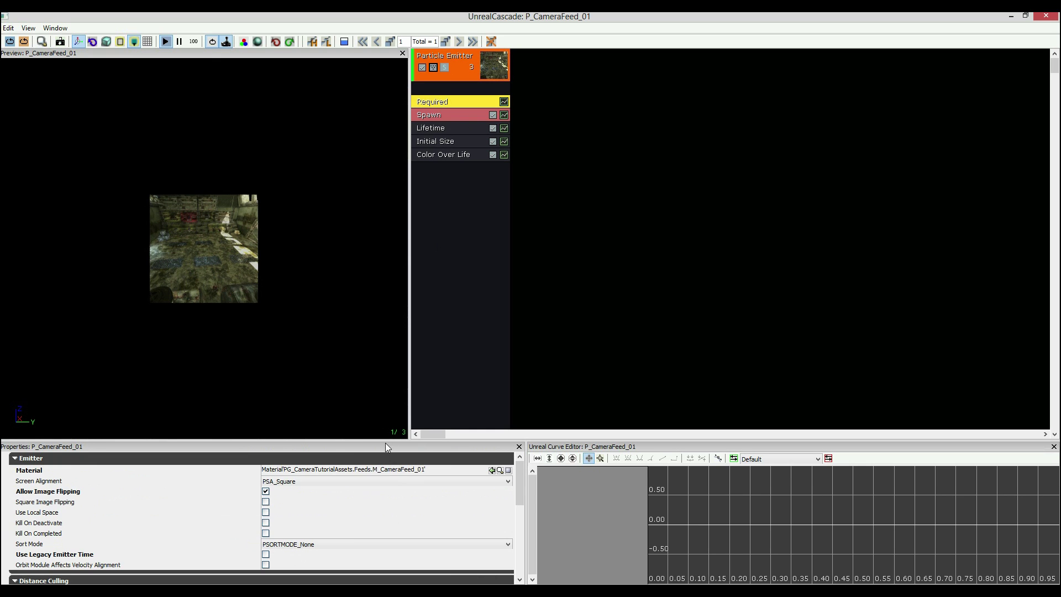
click(62, 459)
click(65, 553)
scroll(65, 555, down, 3)
click(53, 514)
scroll(82, 559, down, 1)
click(246, 555)
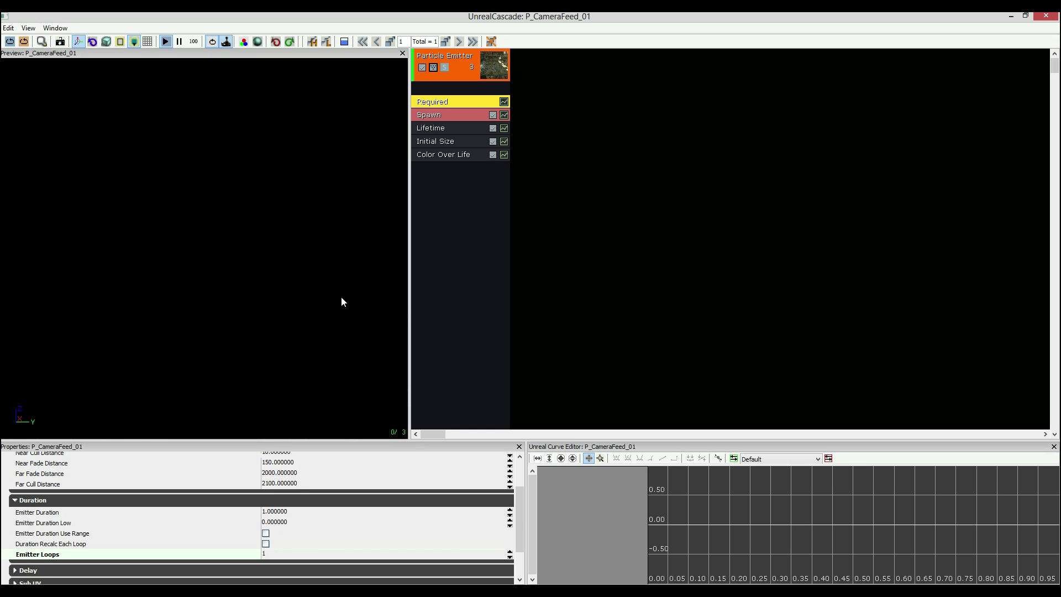
- Delete the Lifetime module and add a Size Scale By Time module to the emitter
click(474, 267)
click(452, 134)
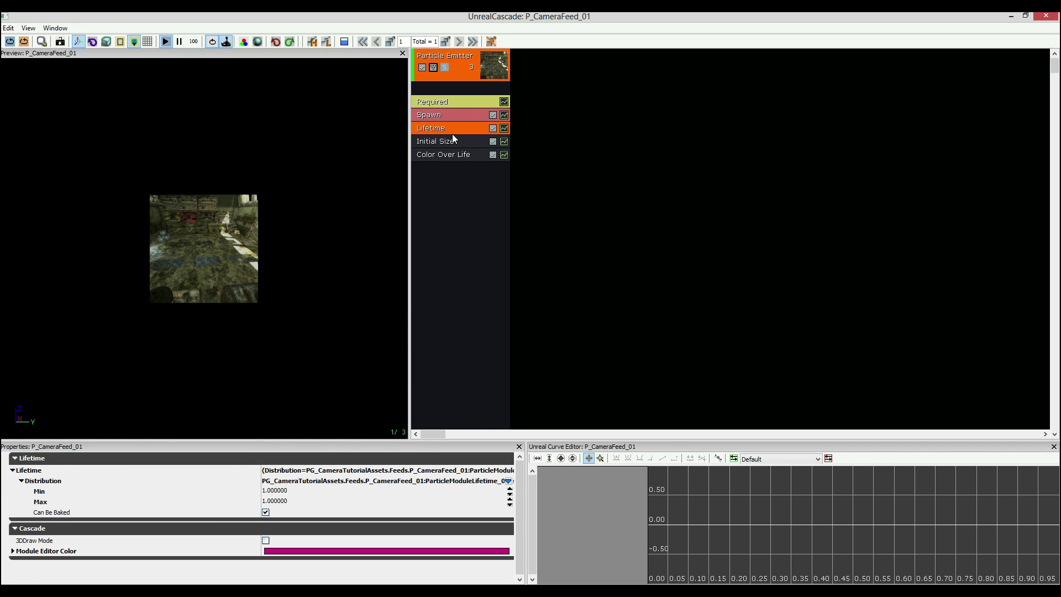
key(Delete)
right_click(446, 194)
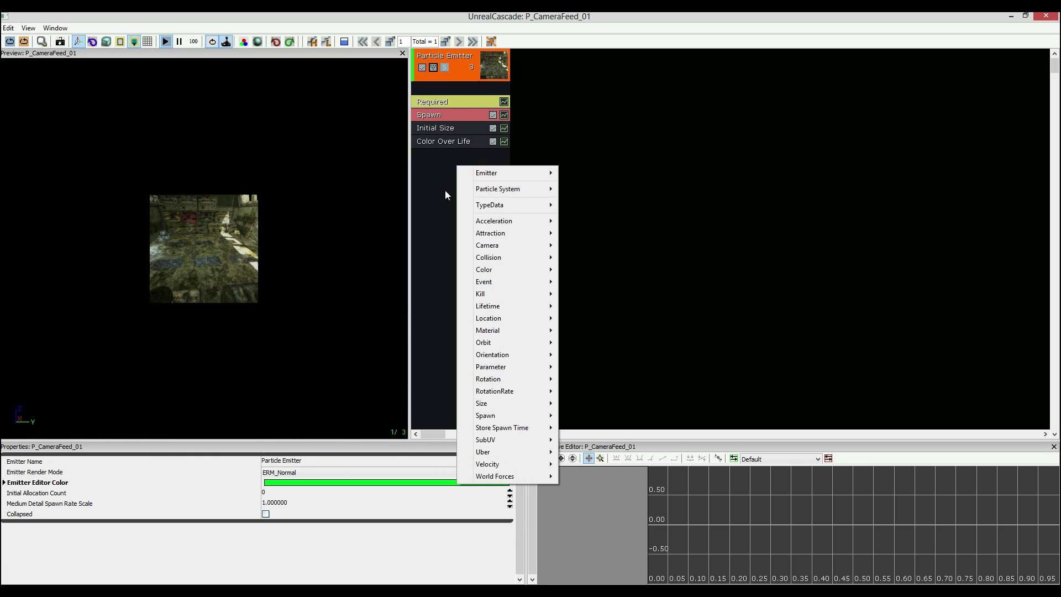
right_click(443, 170)
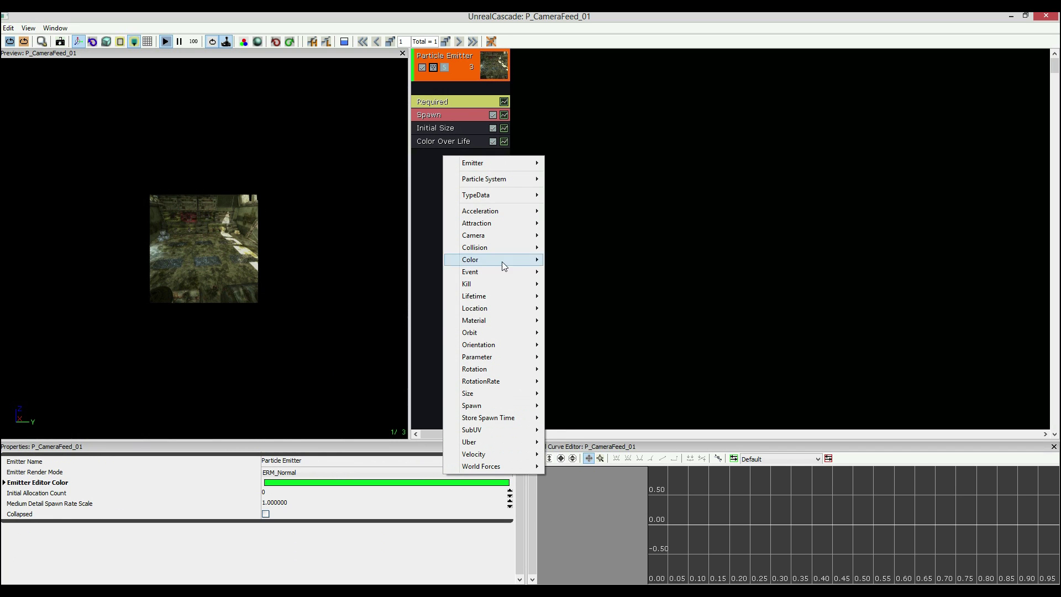
mouse_move(496, 397)
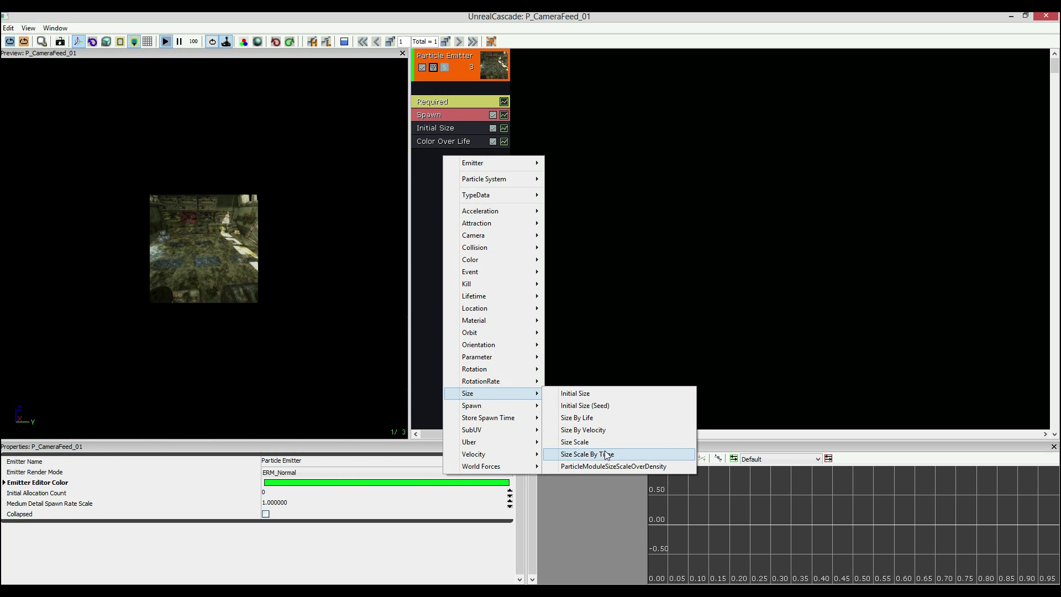
click(607, 455)
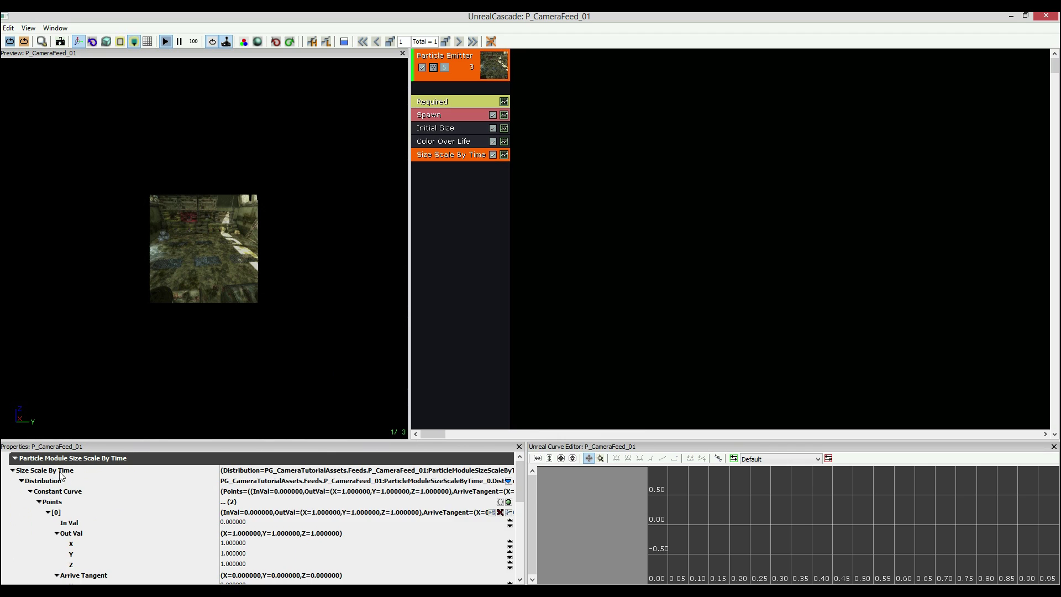
- Set the Out Val X of the first Size Scale By Time point to 0
click(287, 554)
scroll(299, 554, down, 1)
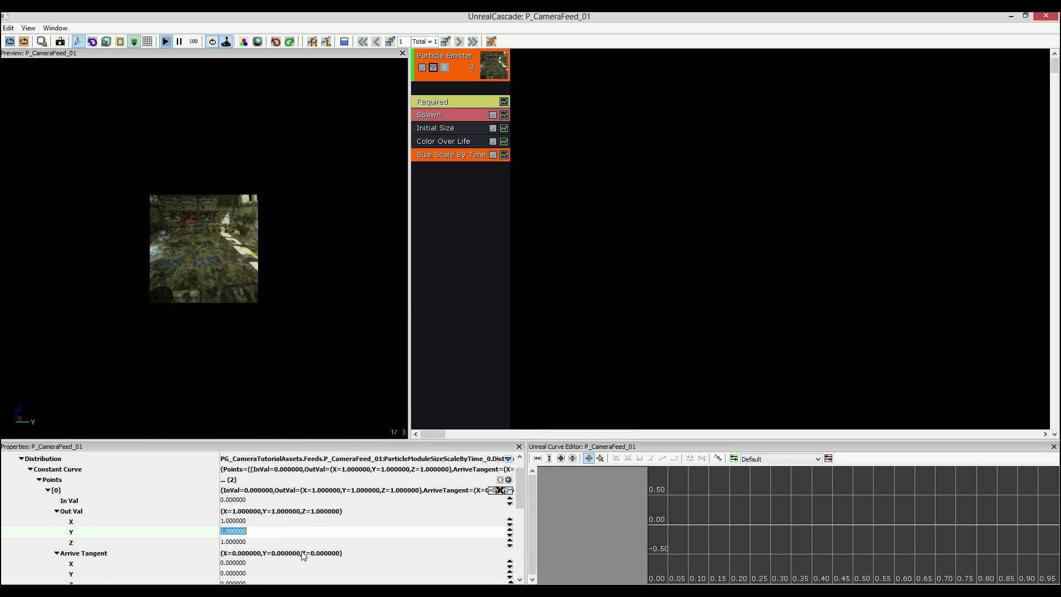
scroll(296, 540, down, 4)
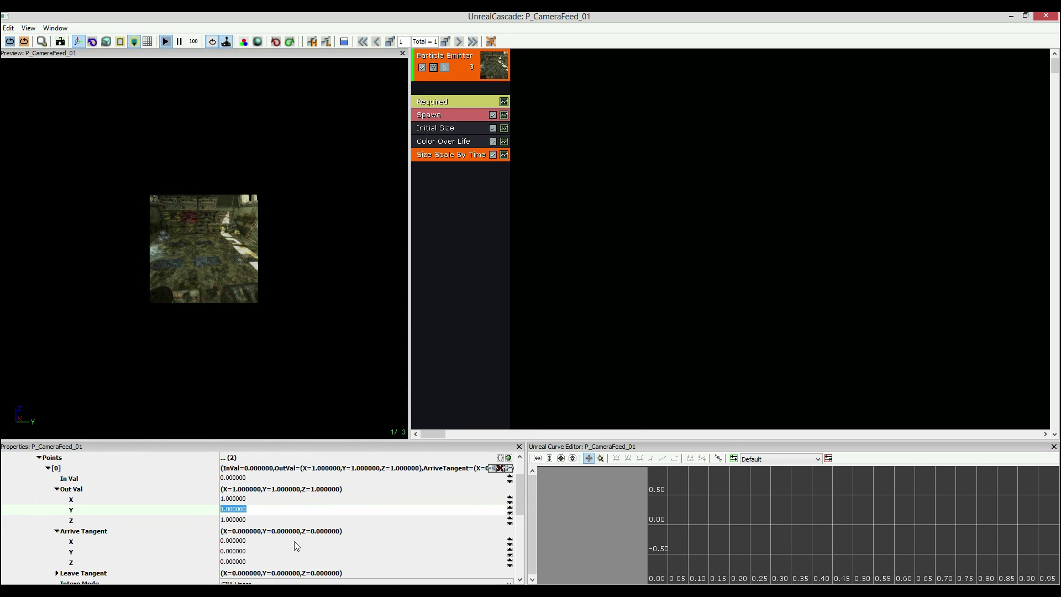
scroll(269, 520, up, 3)
click(255, 510)
text(0)
key(Return)
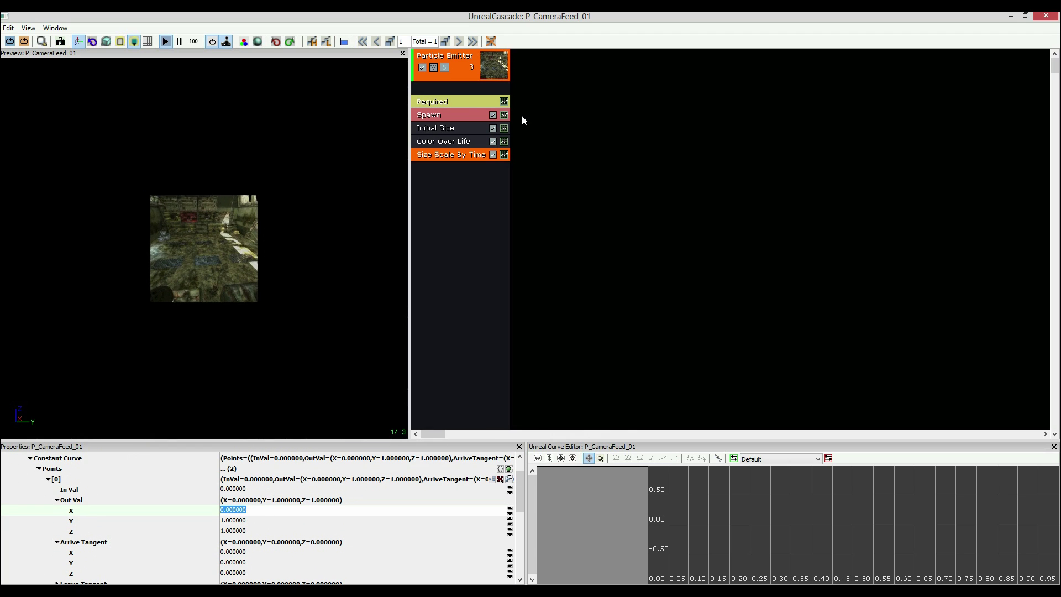
- Set the emitter's Screen Alignment to PSA_Rectangle in the Required module
click(457, 98)
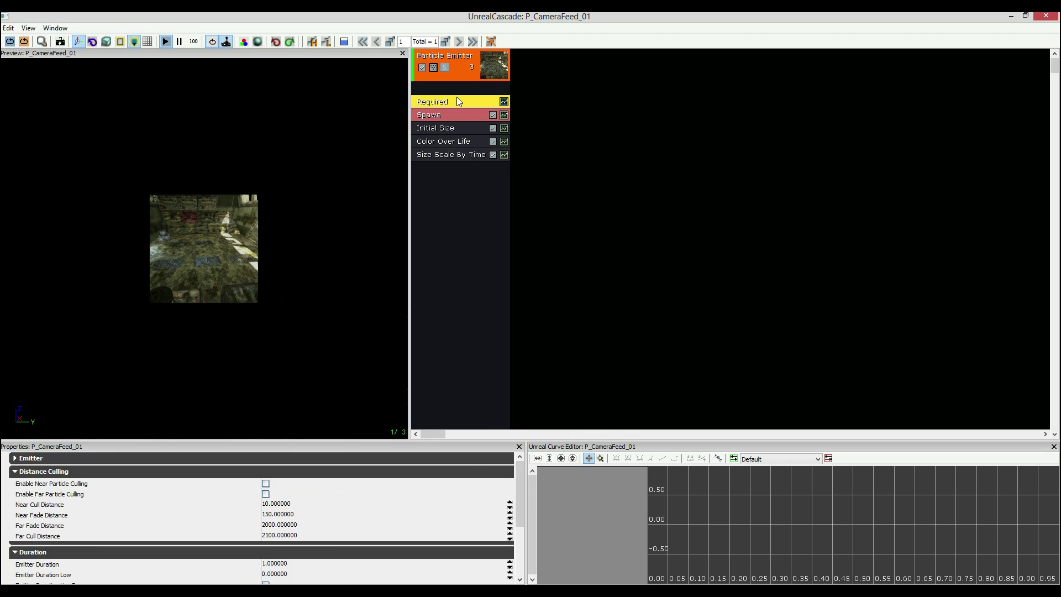
click(64, 457)
click(91, 458)
click(132, 516)
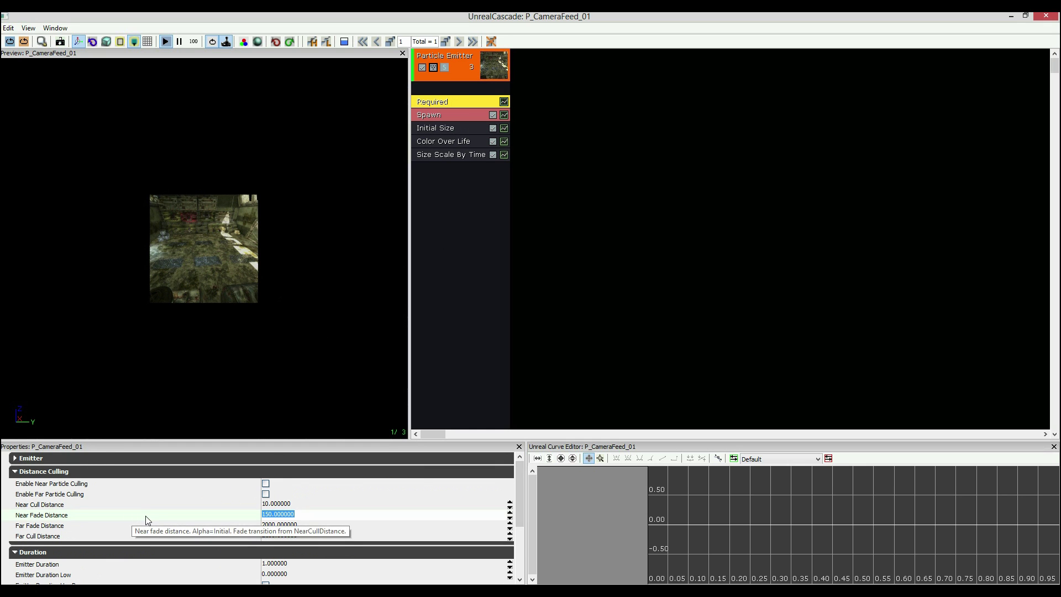
scroll(150, 513, down, 1)
scroll(161, 513, down, 3)
scroll(183, 514, up, 4)
click(37, 459)
click(305, 483)
click(301, 502)
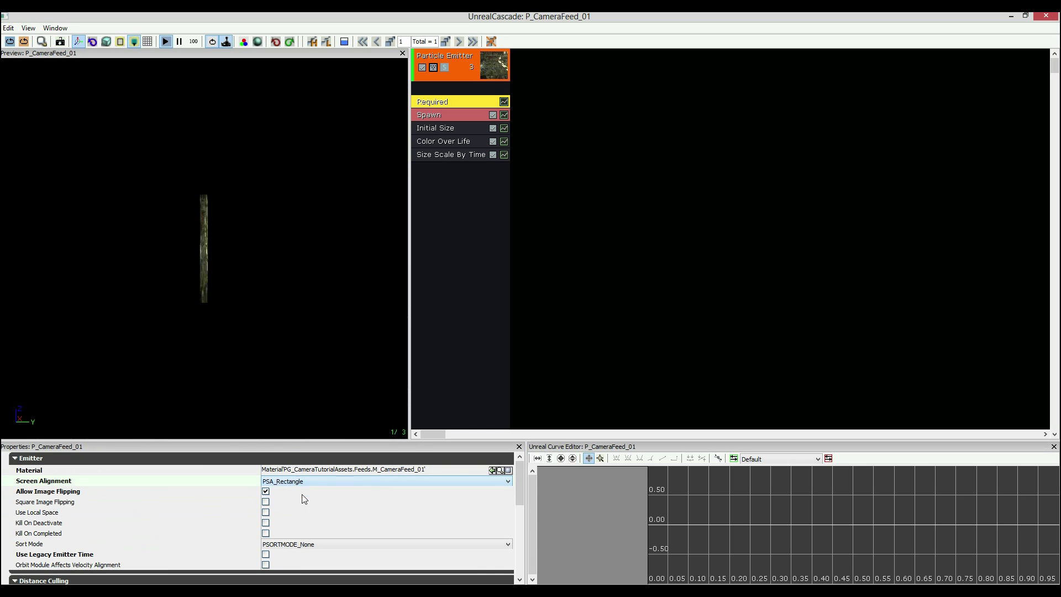
- Set the Out Val Y of the first Size Scale By Time point to 20
click(441, 156)
click(263, 555)
text(20)
key(Return)
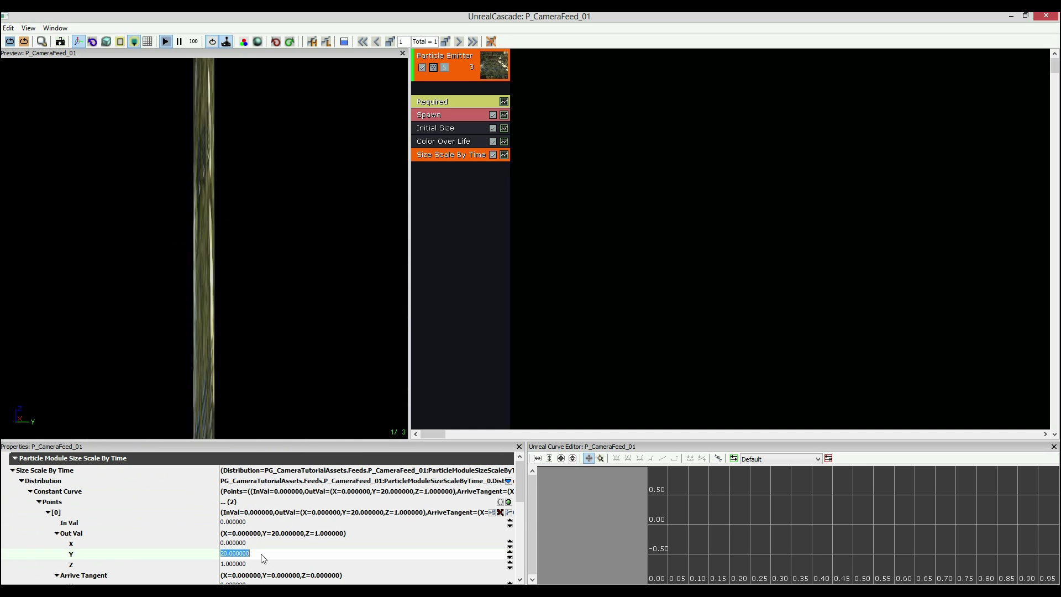
- Set the first Size Scale By Time point's Out Val to X 20, Y 0 and Z 0
click(255, 565)
text(0)
key(Return)
click(257, 545)
click(263, 554)
text(0)
key(Return)
key(Up)
text(20)
key(Return)
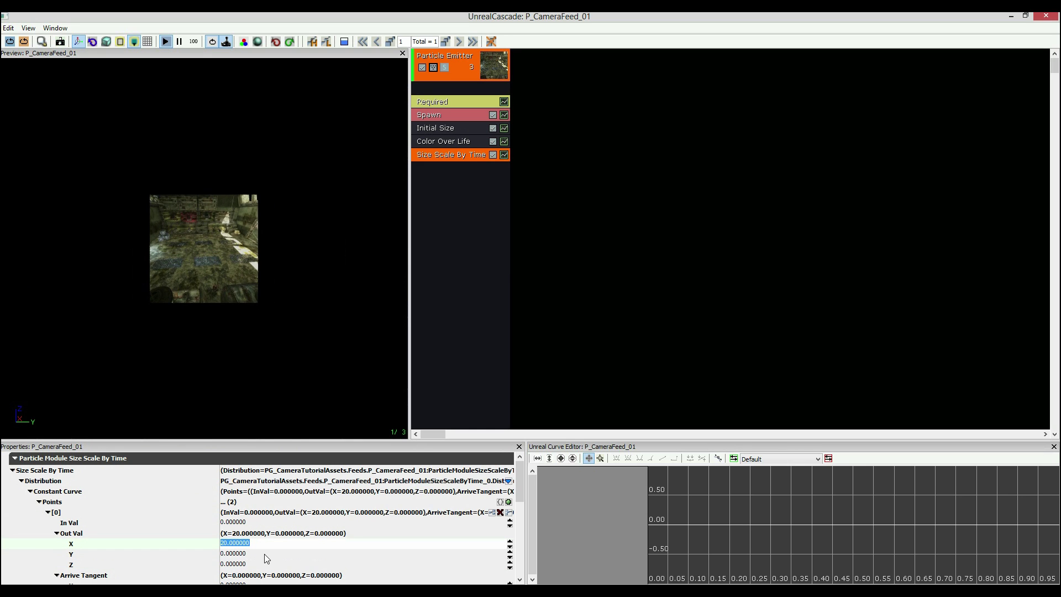
- Set the In Val of the second Size Scale By Time point to 0.2
scroll(266, 553, down, 3)
click(249, 551)
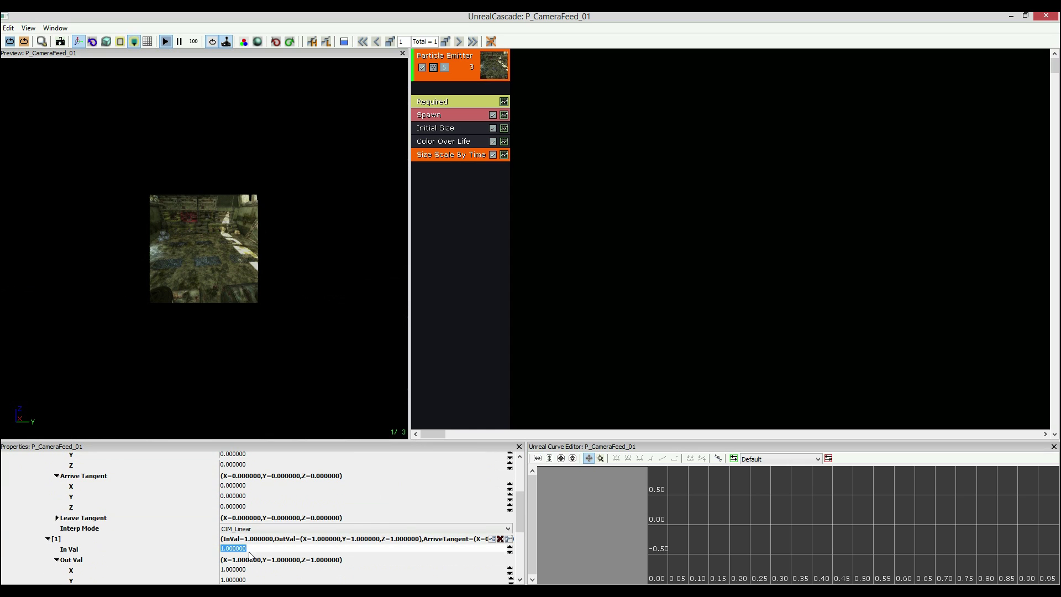
text(0.2)
key(Return)
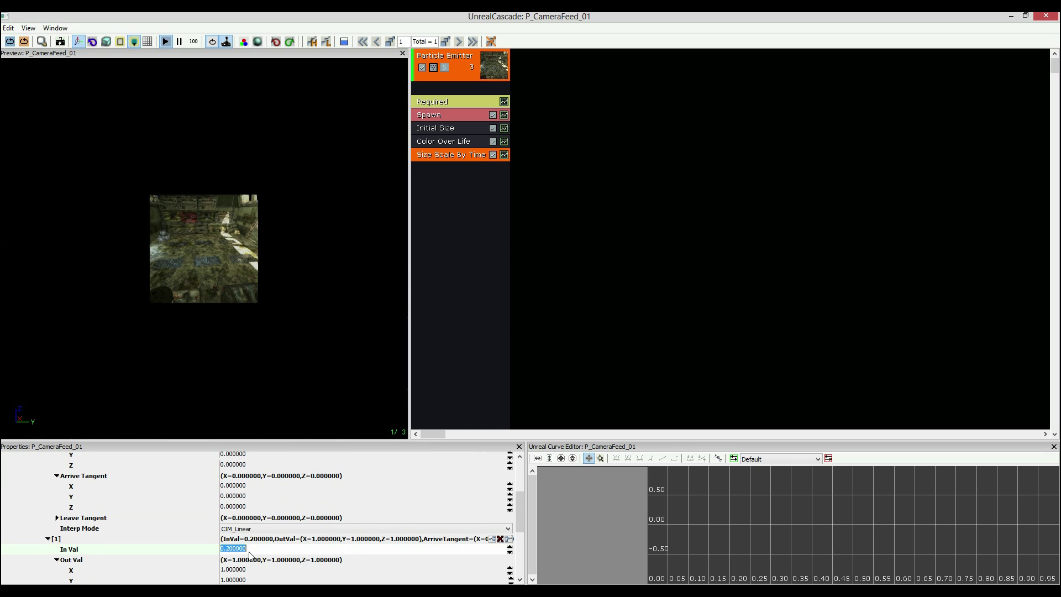